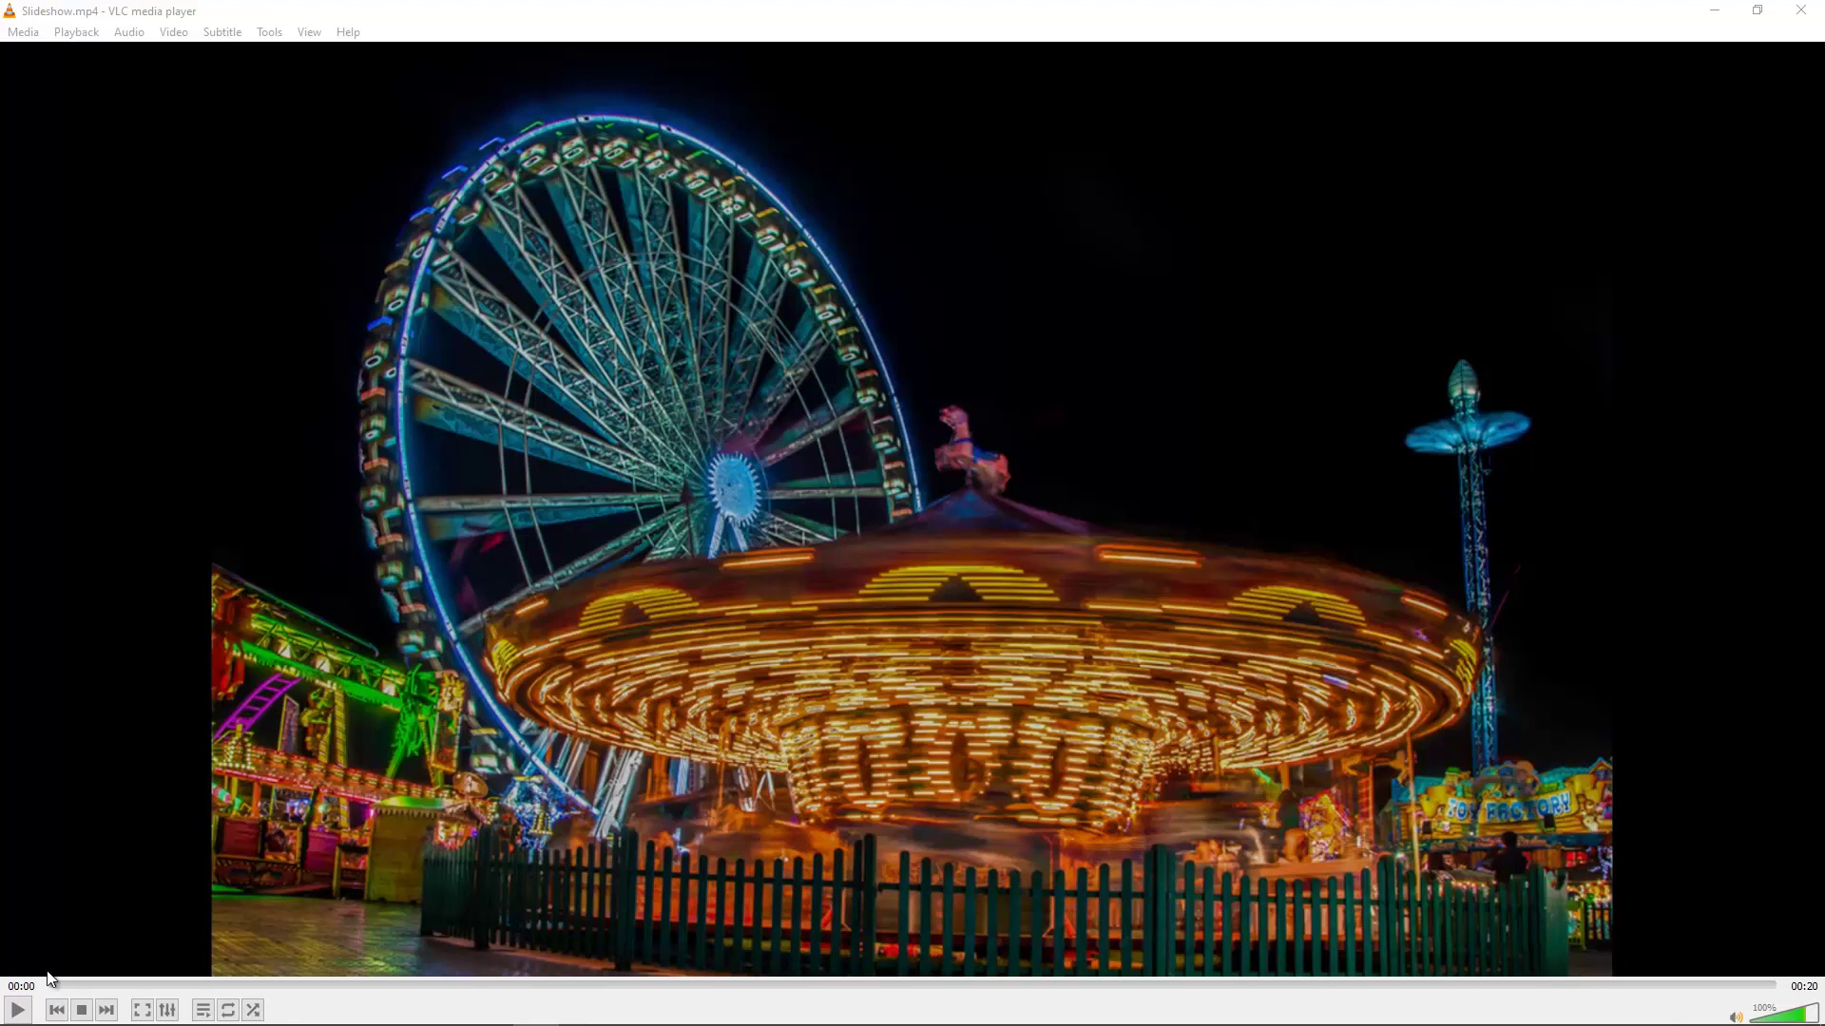
# - Play Slideshow.mp4 partway in VLC, pause at a cross-fade, and close the player
pyautogui.click(19, 1011)
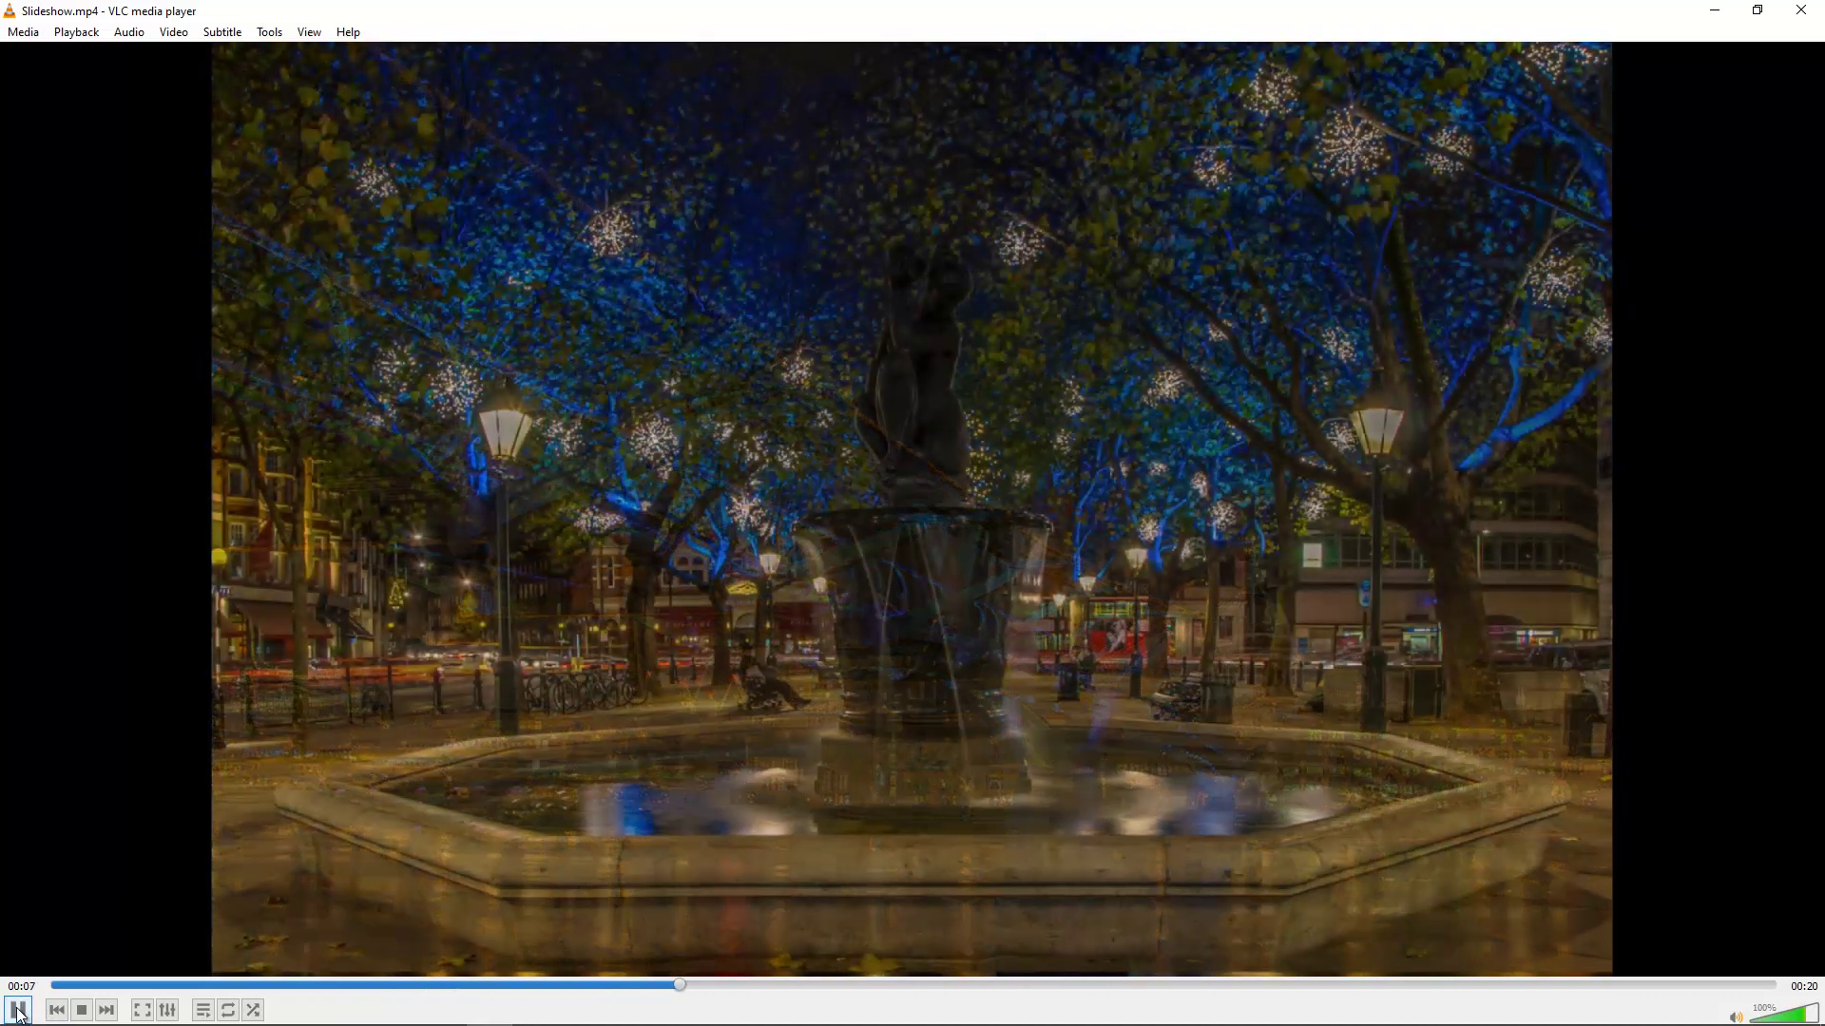
pyautogui.click(18, 1013)
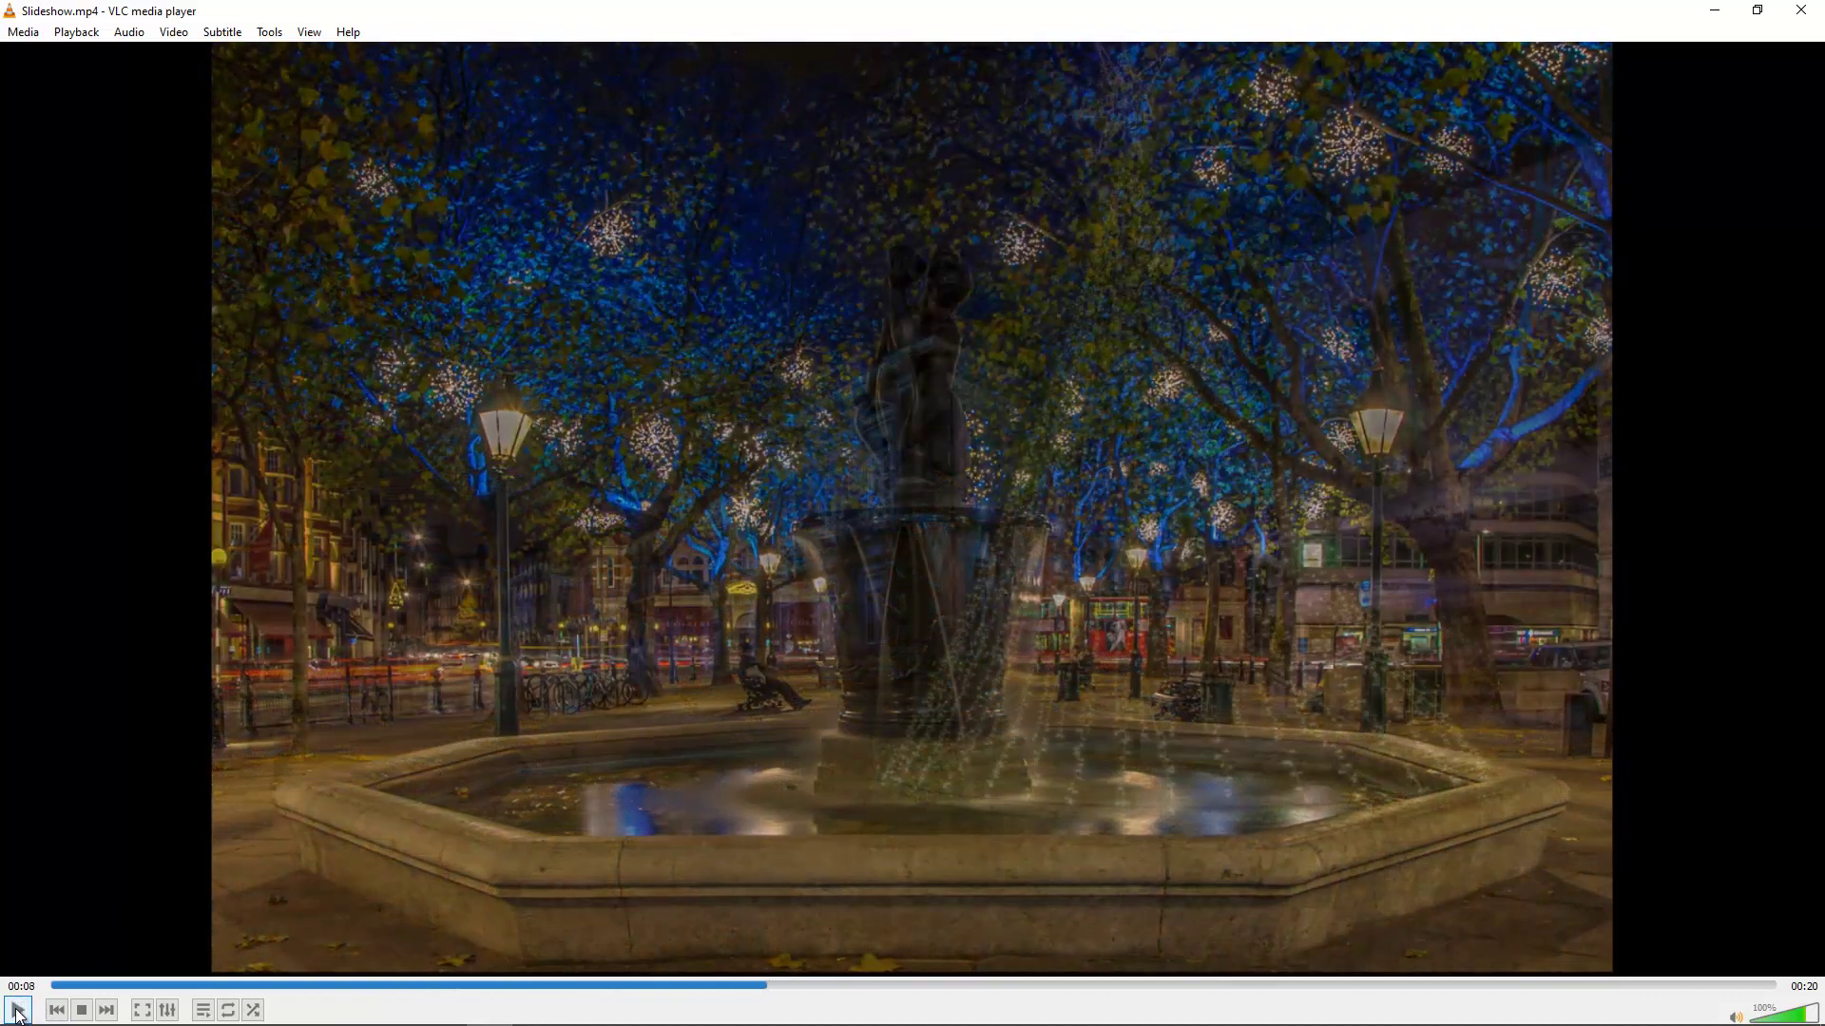
pyautogui.click(1801, 10)
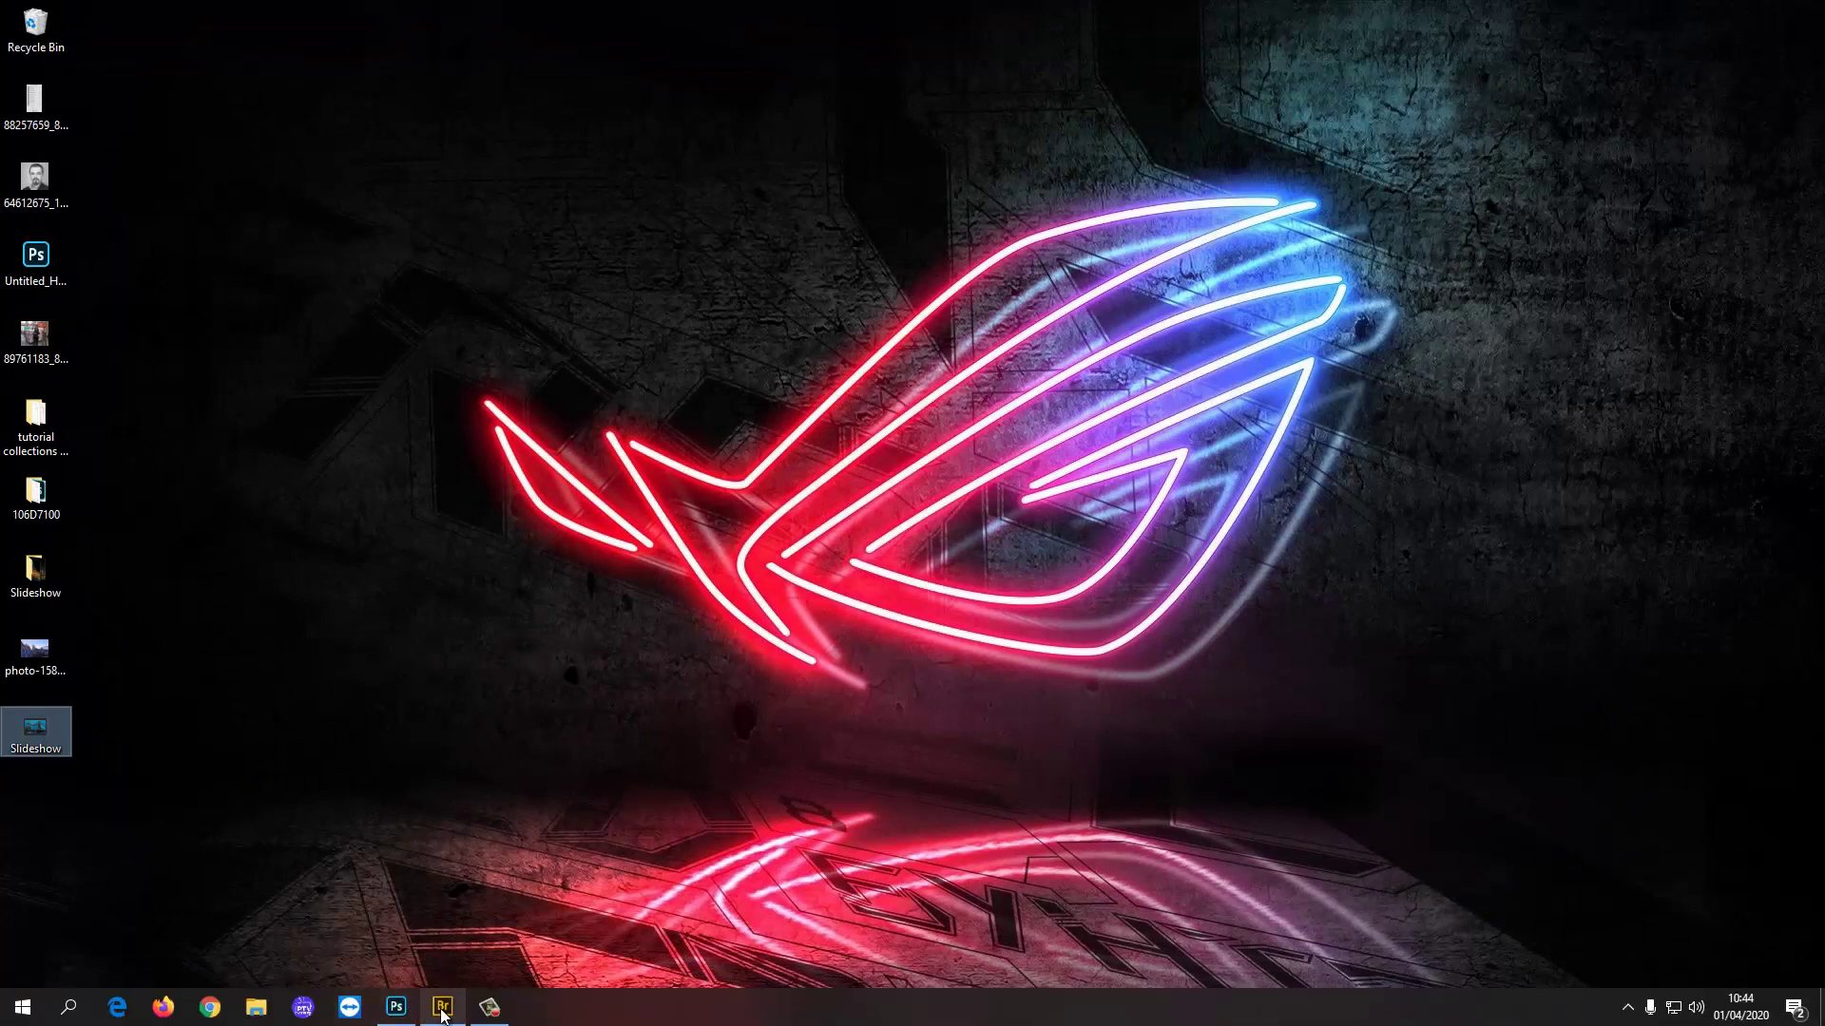
# - In Bridge, select all Slideshow folder files and load them as Photoshop layers
pyautogui.click(445, 1007)
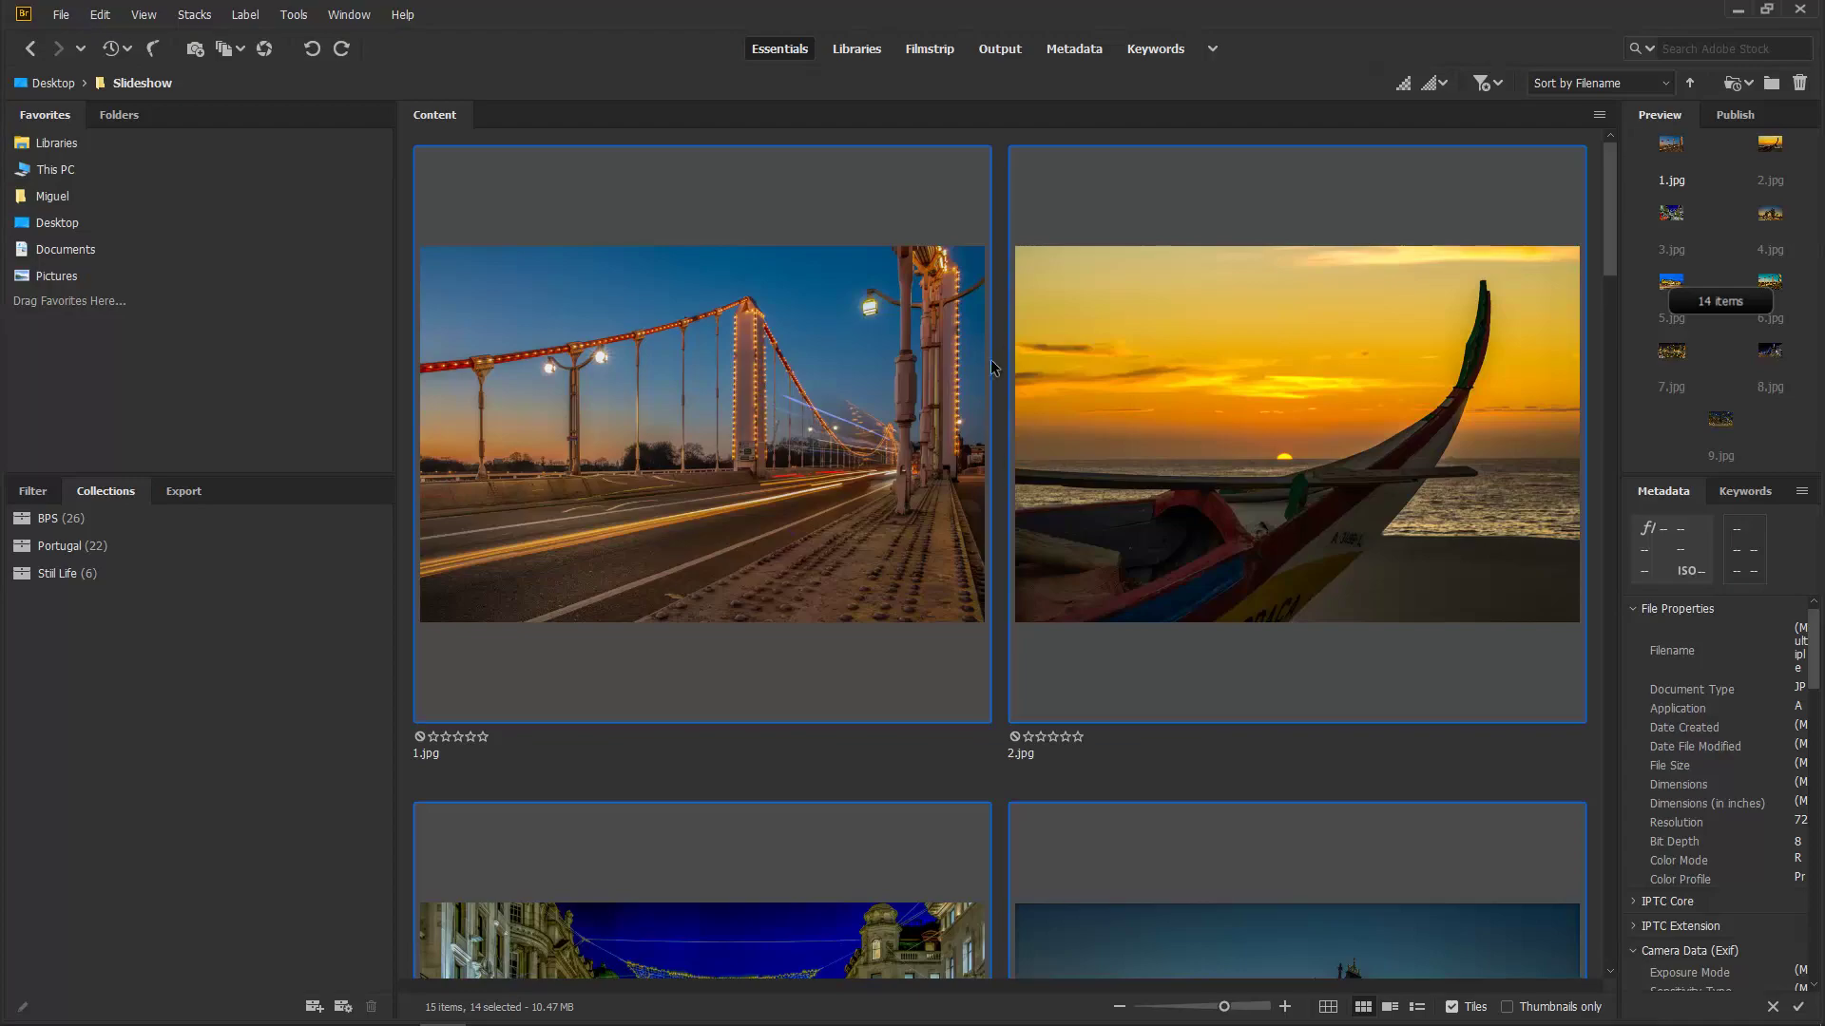
pyautogui.click(946, 483)
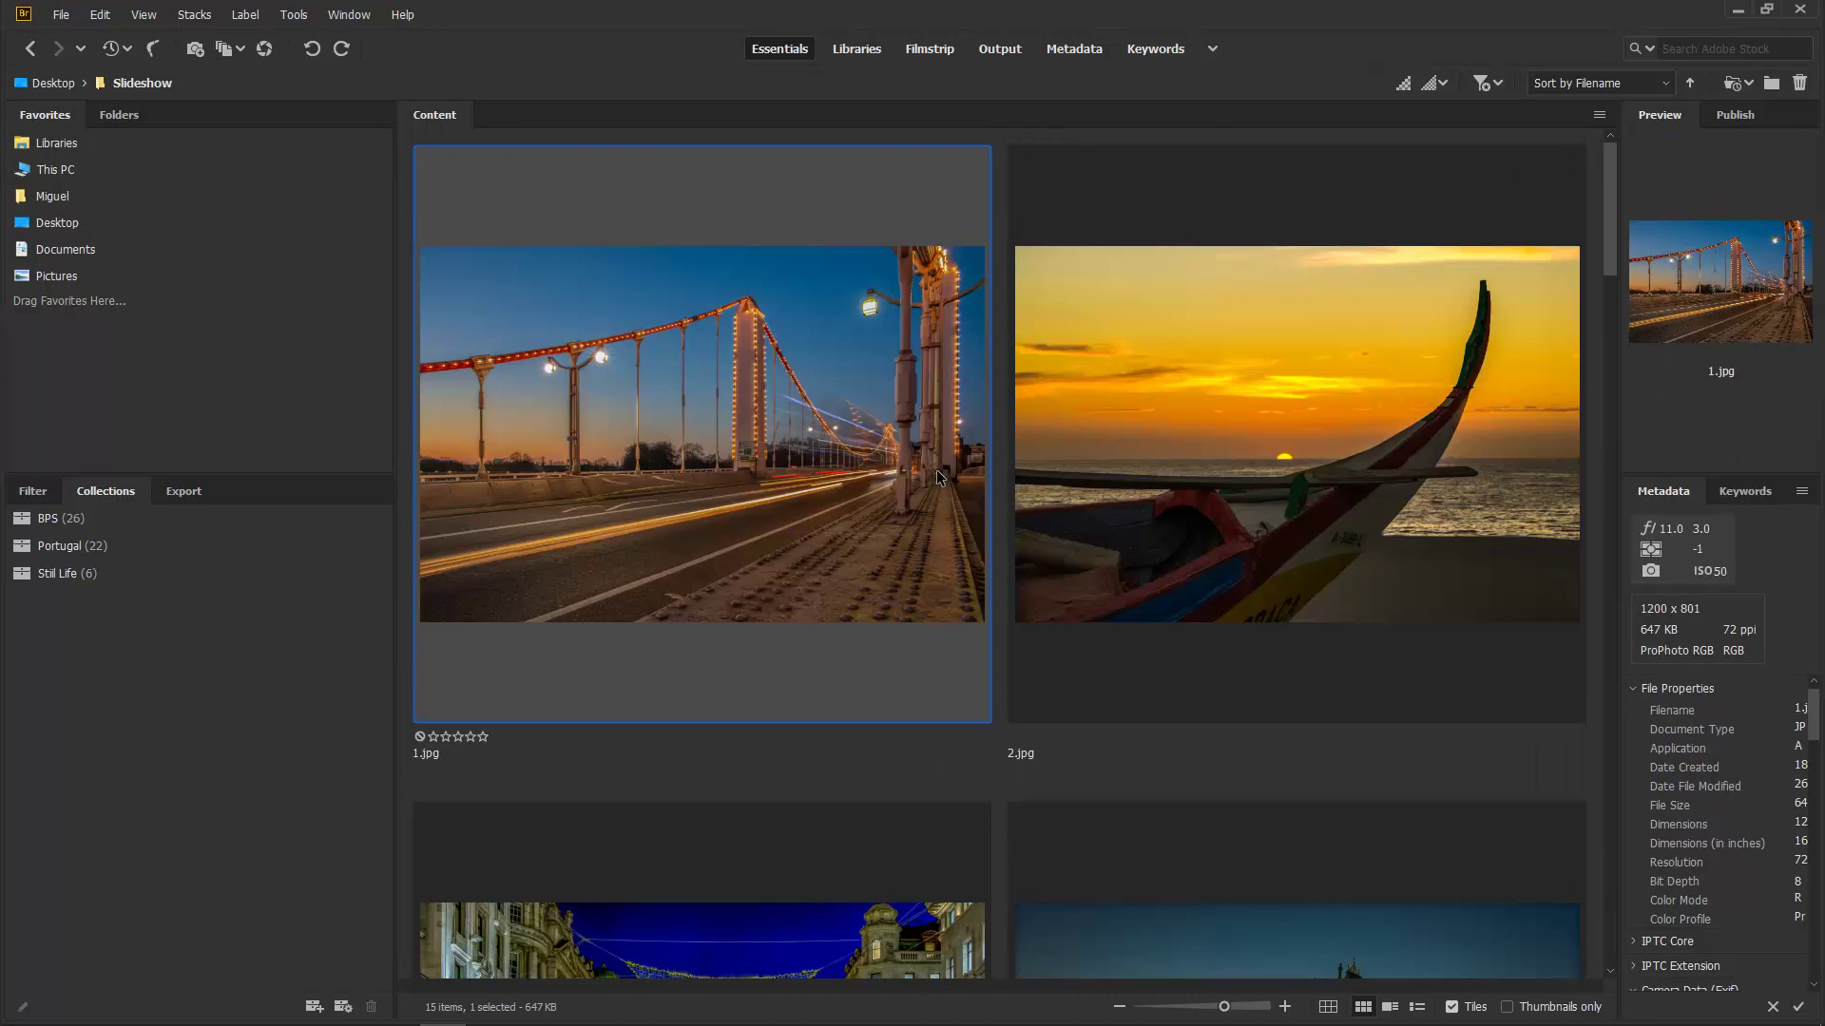
pyautogui.hotkey('ctrl', 'a')
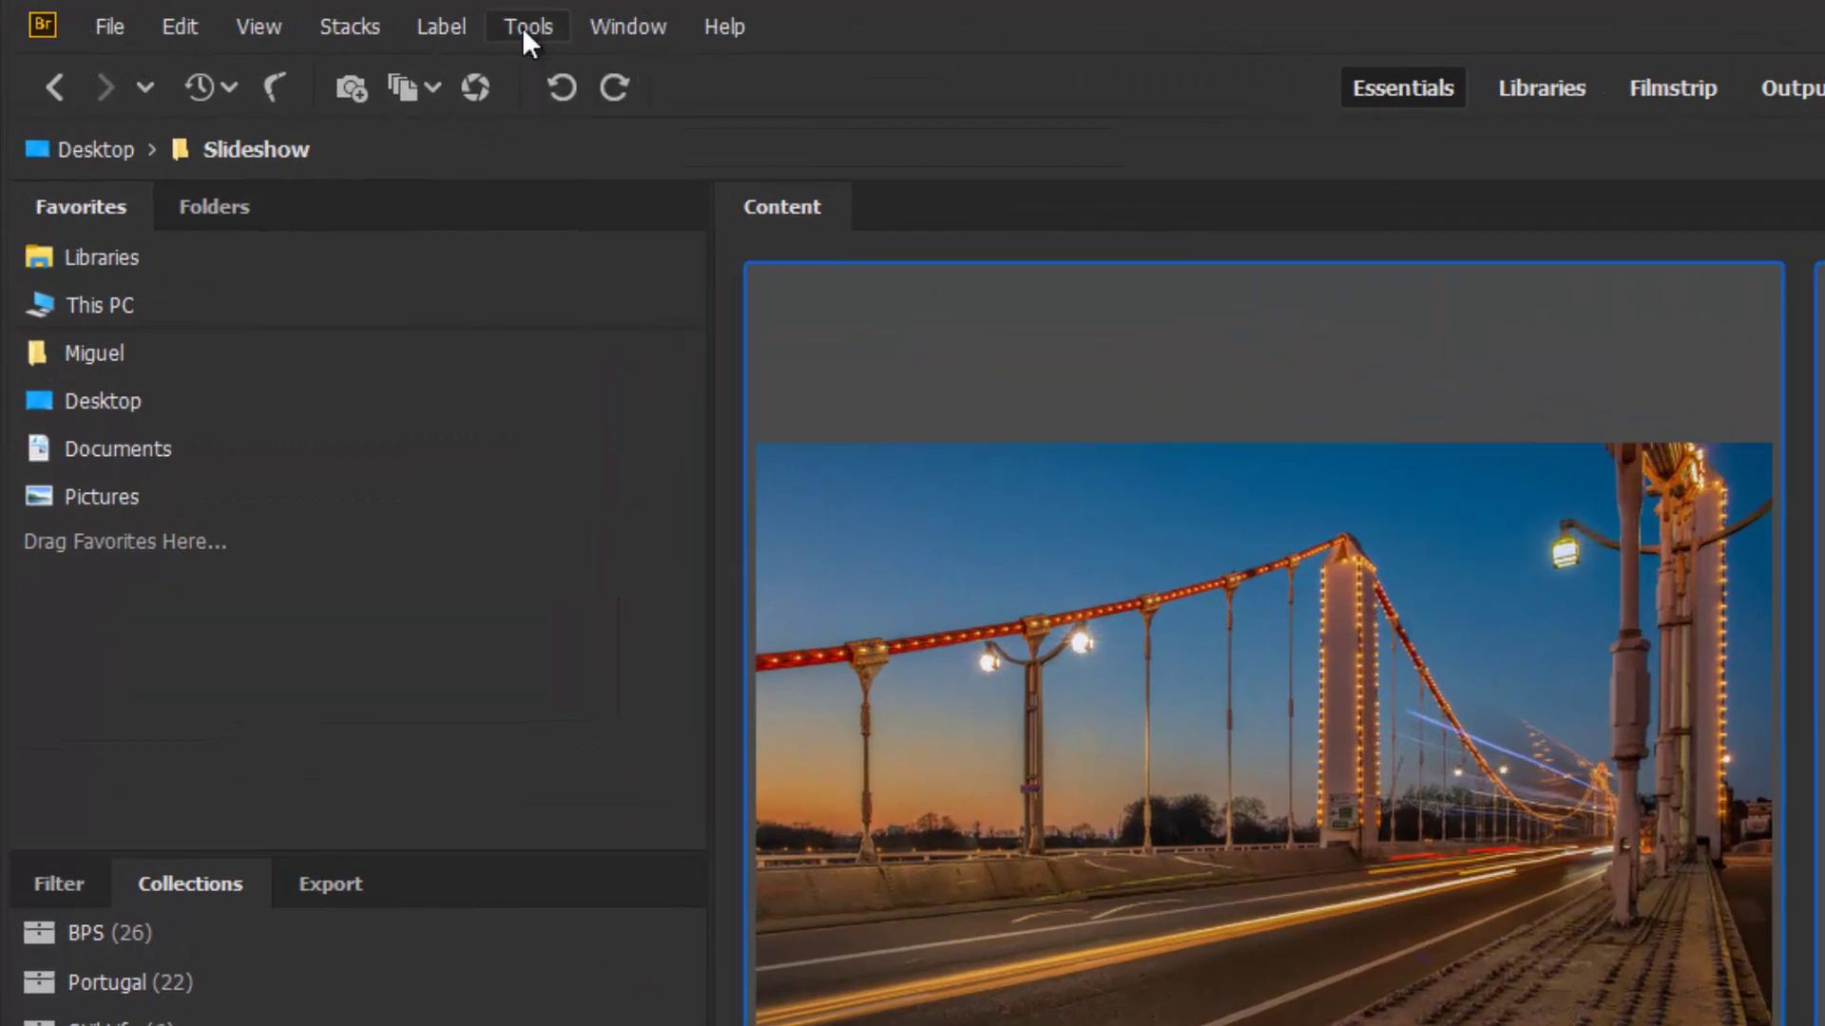
pyautogui.click(523, 27)
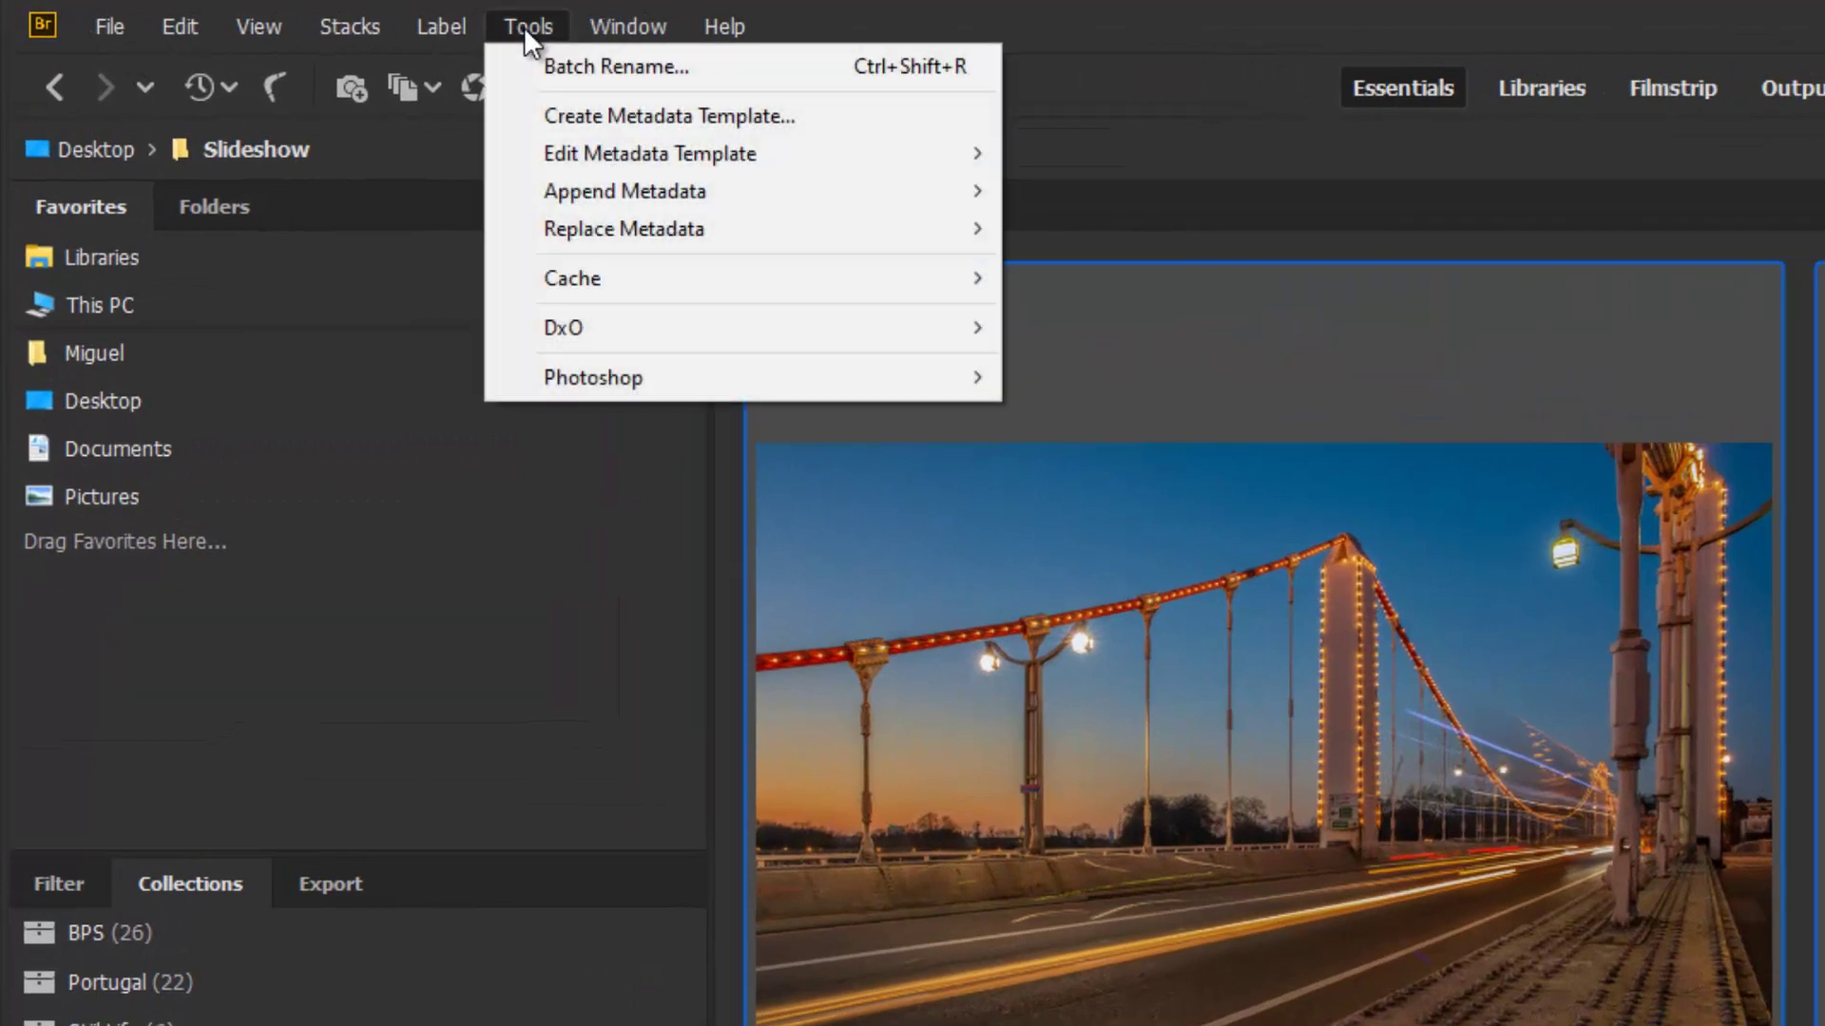
pyautogui.moveTo(808, 375)
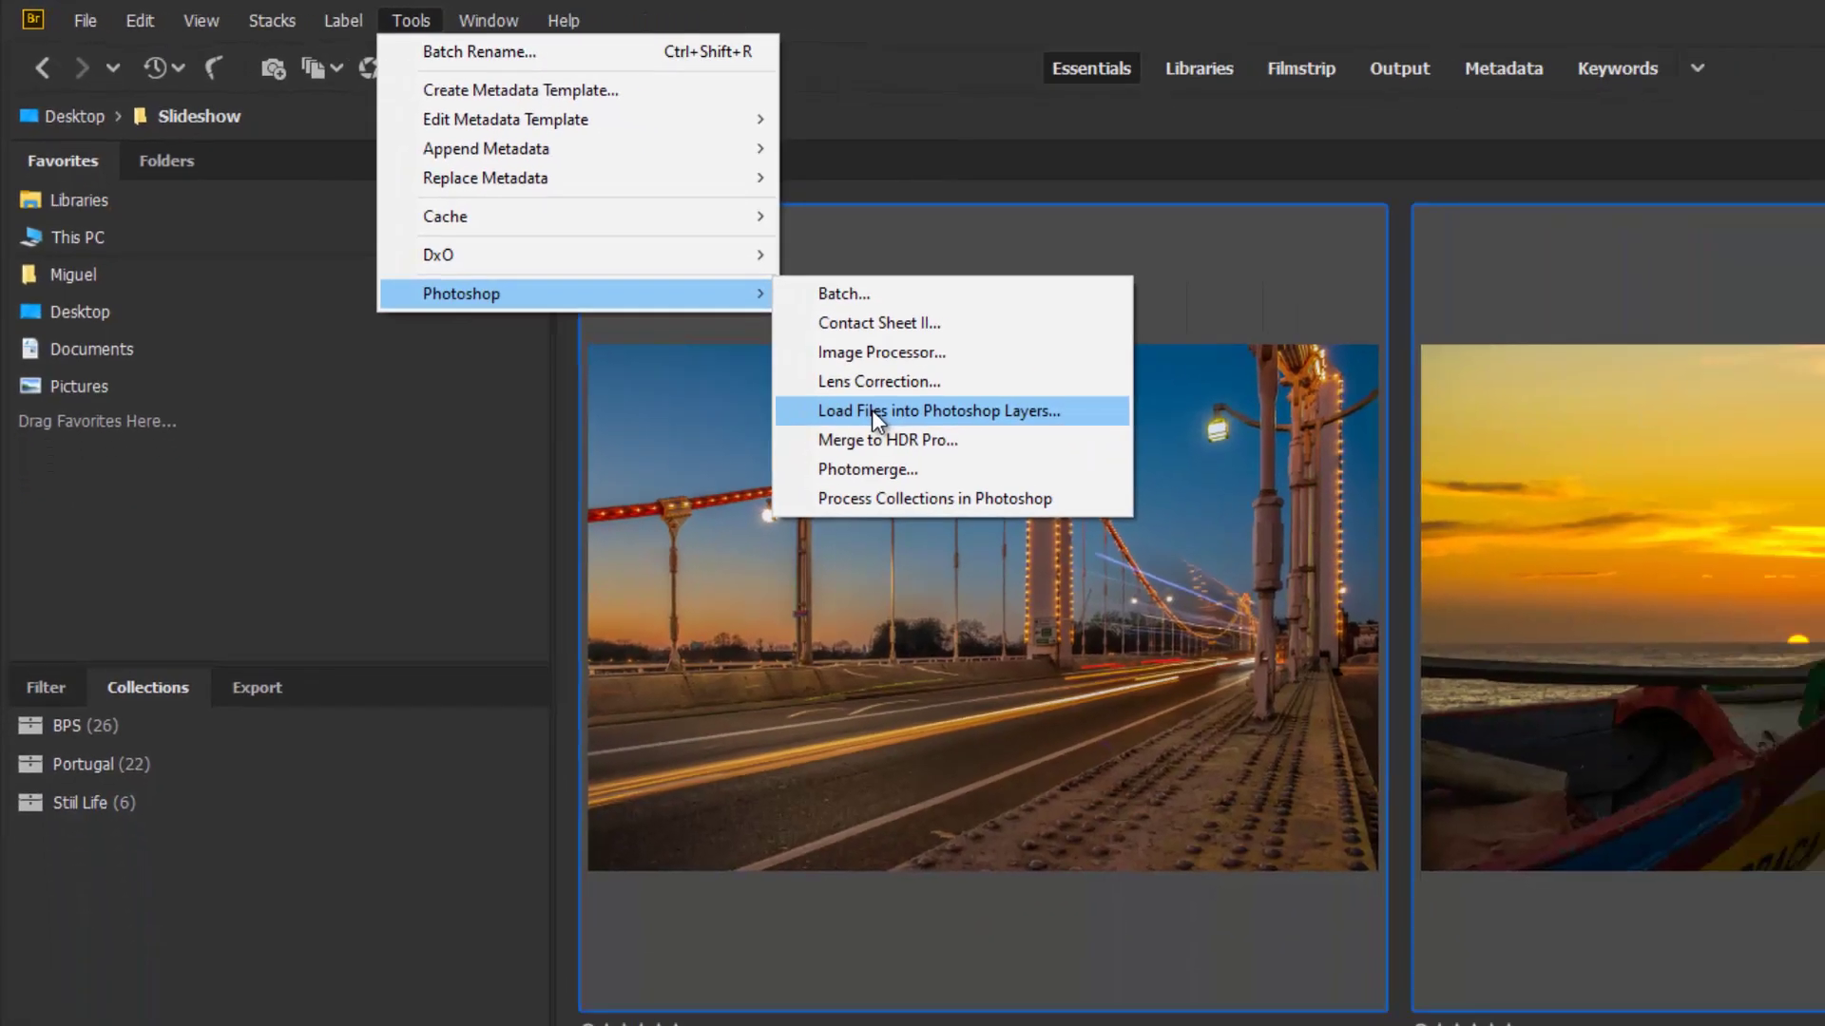
pyautogui.click(1120, 527)
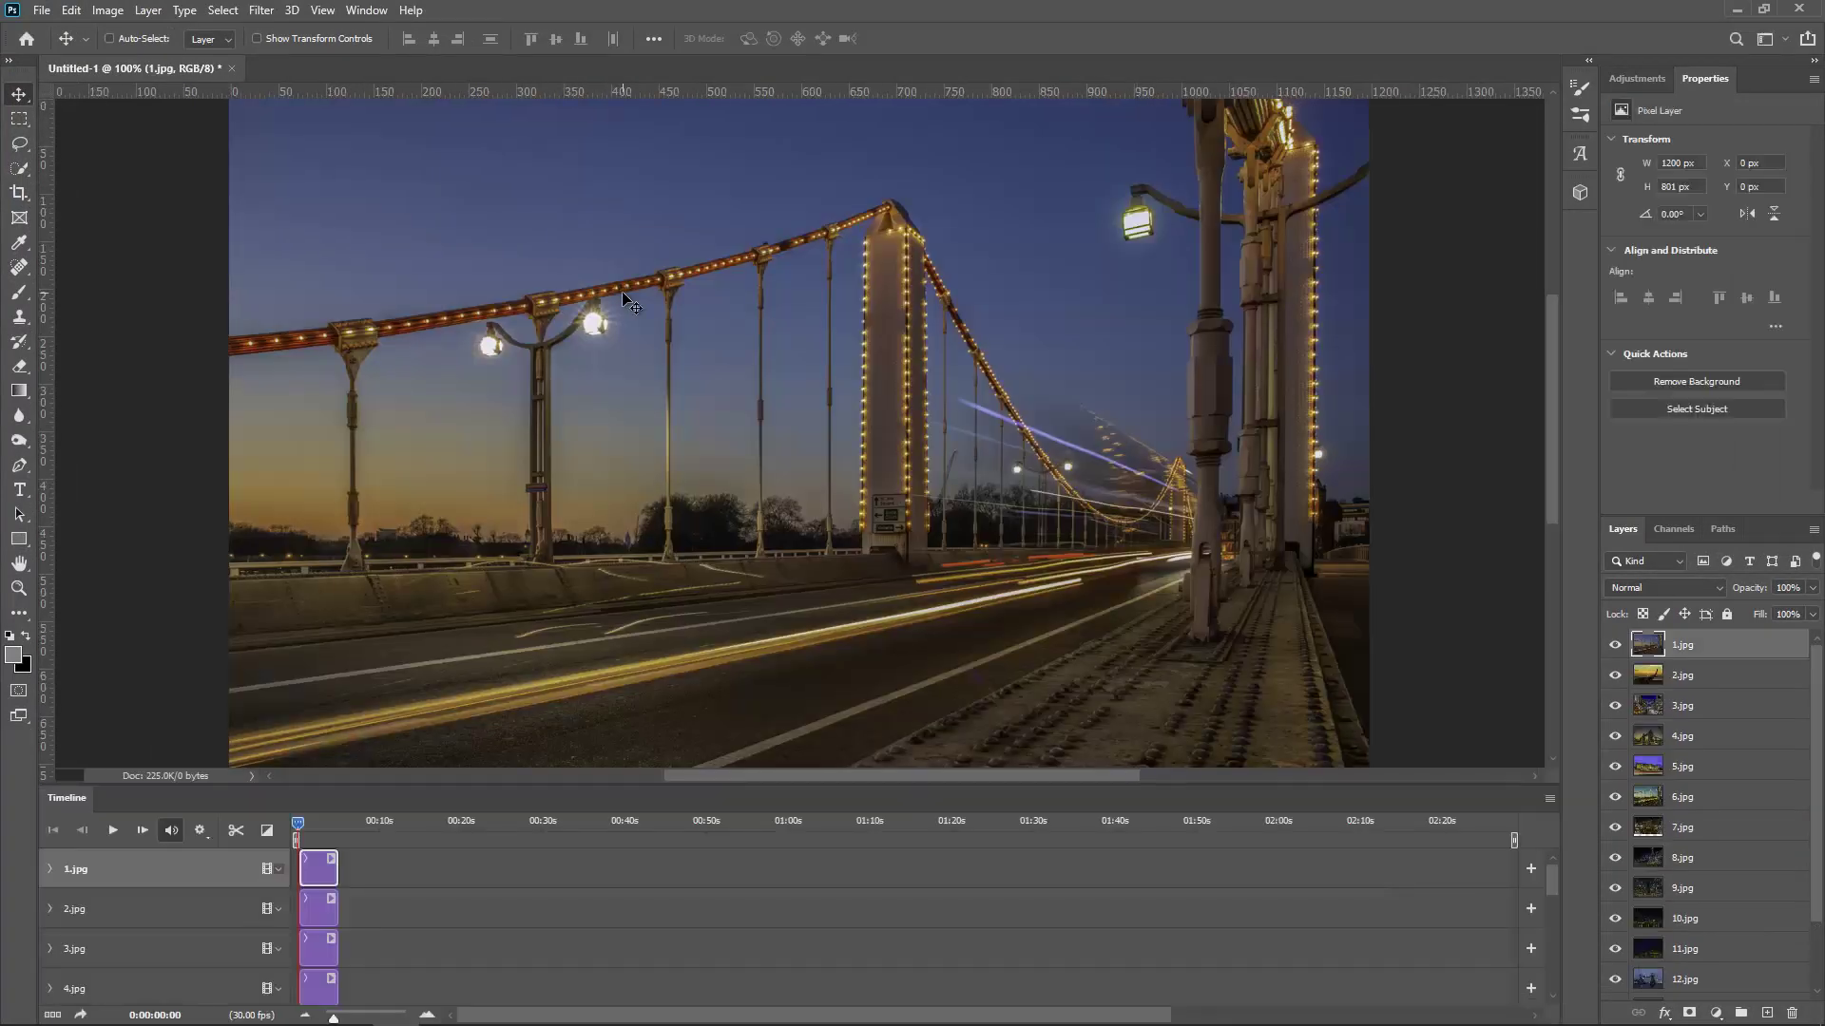
# - Delete the Firefly.mp3 layer, leaving only photo layers 1.jpg through 14.jpg
pyautogui.doubleClick(65, 799)
pyautogui.scroll(-2, 1727, 708)
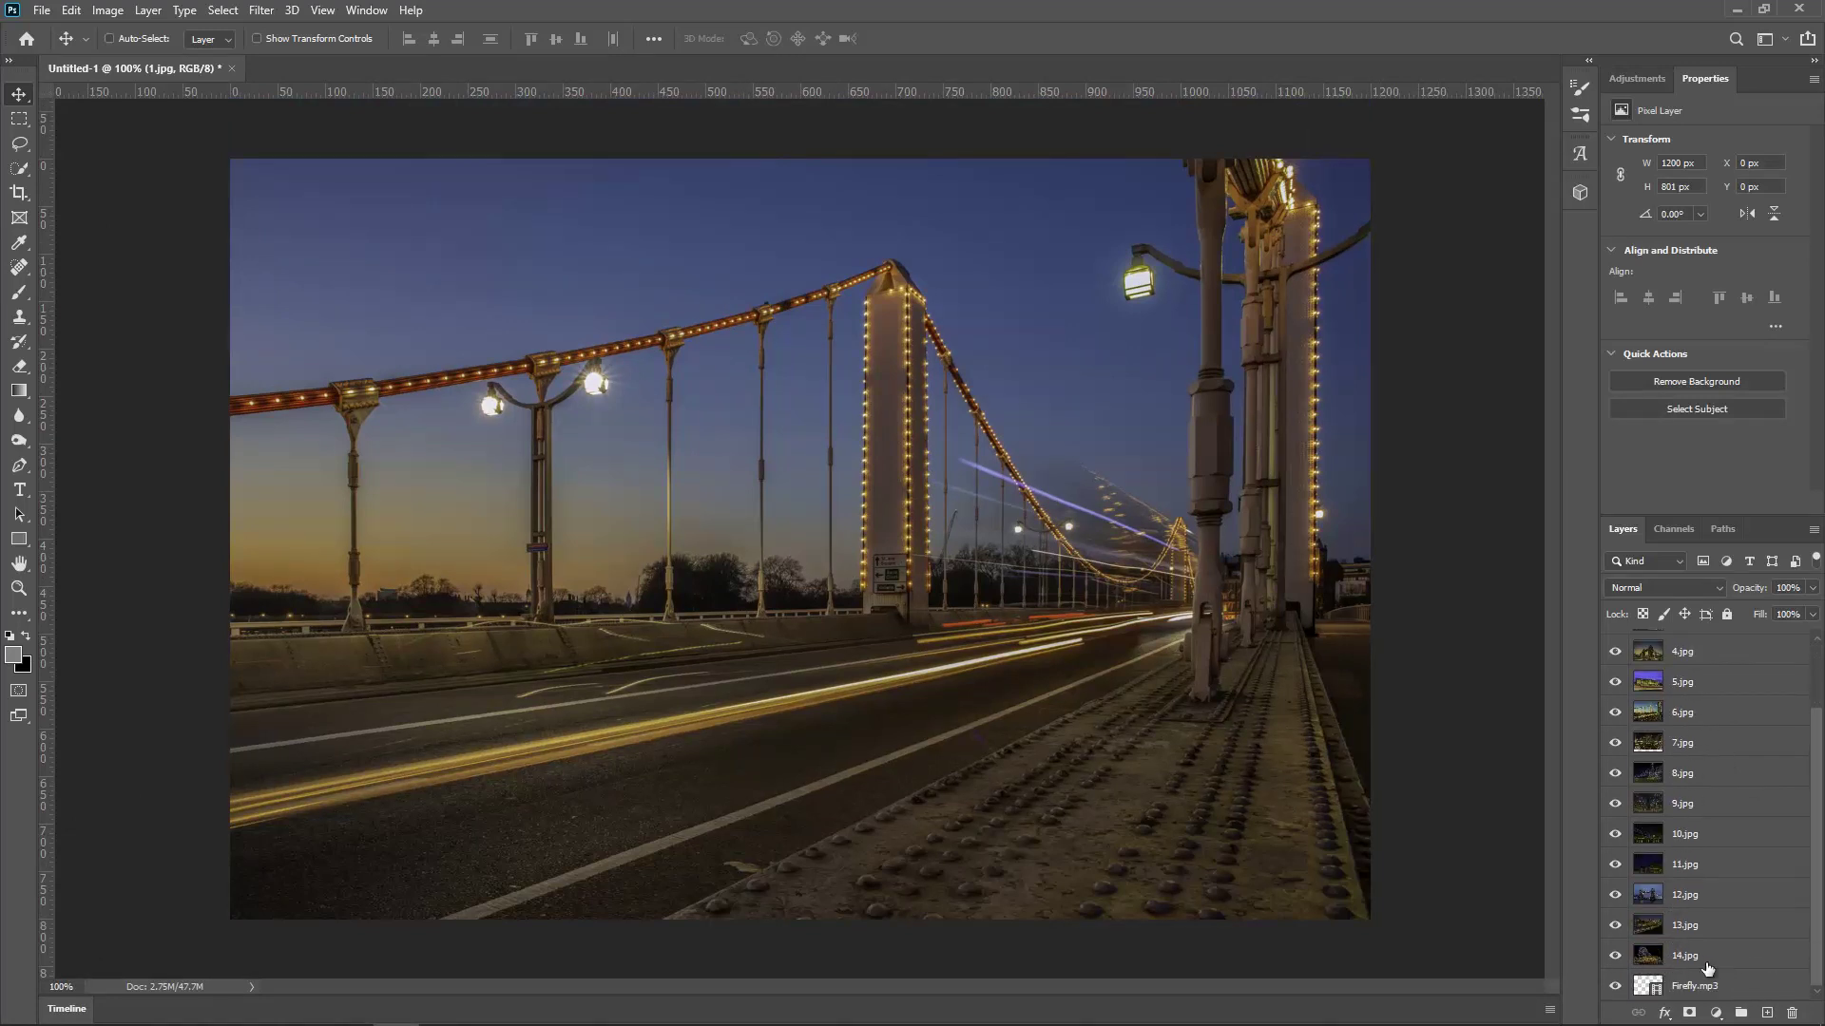
pyautogui.click(1708, 984)
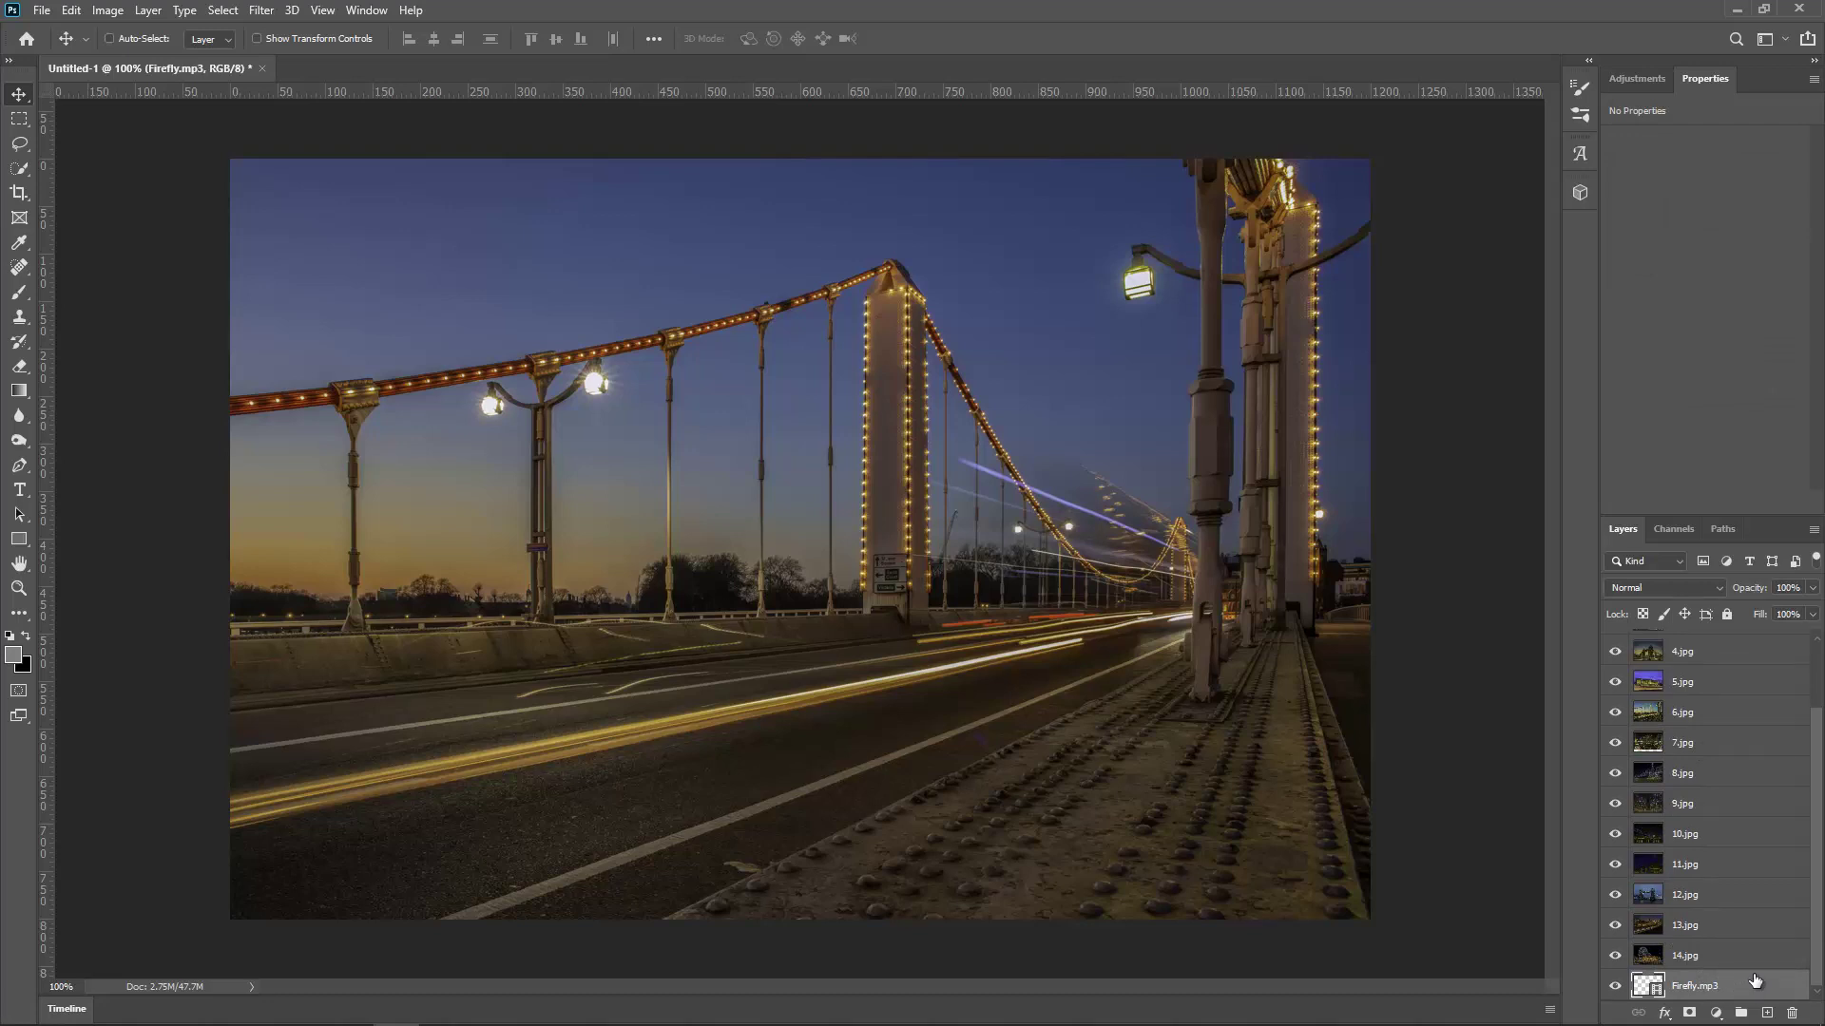
pyautogui.moveTo(1755, 979); pyautogui.dragTo(1791, 1013)
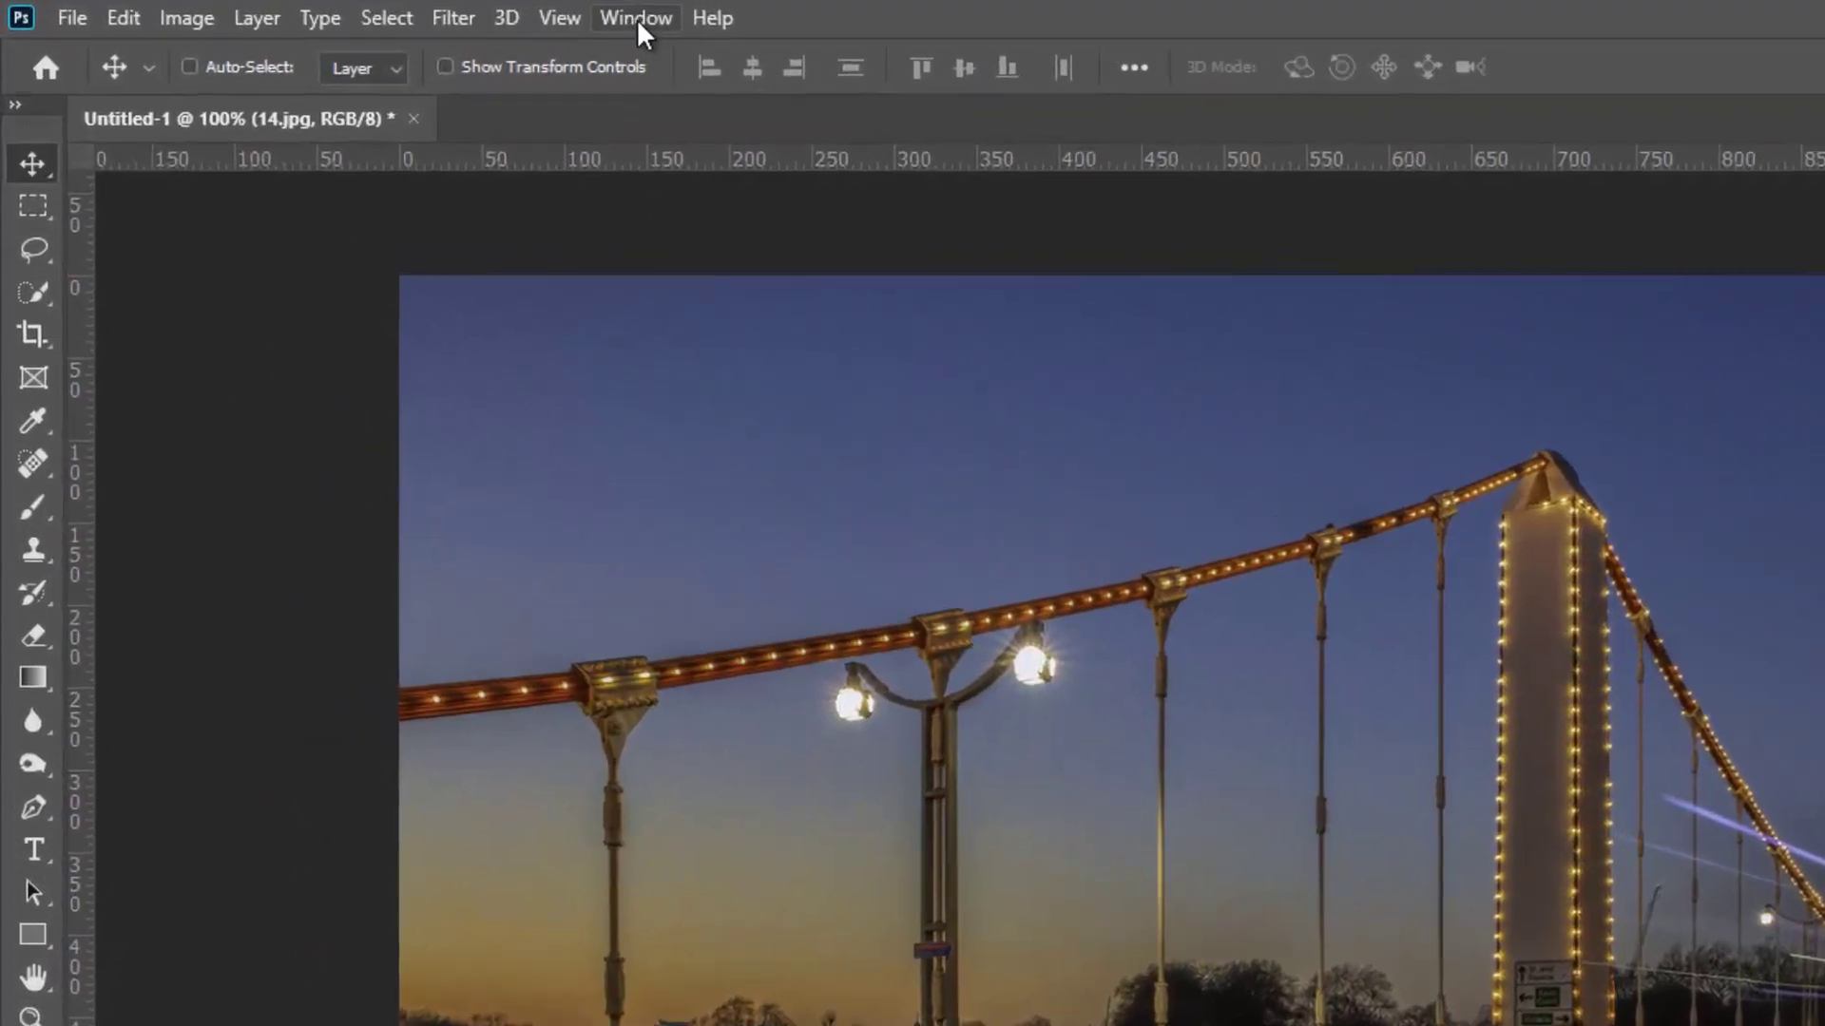
# - Show the Timeline panel, enlarge it, and zoom so all fourteen photo tracks fit
pyautogui.click(366, 9)
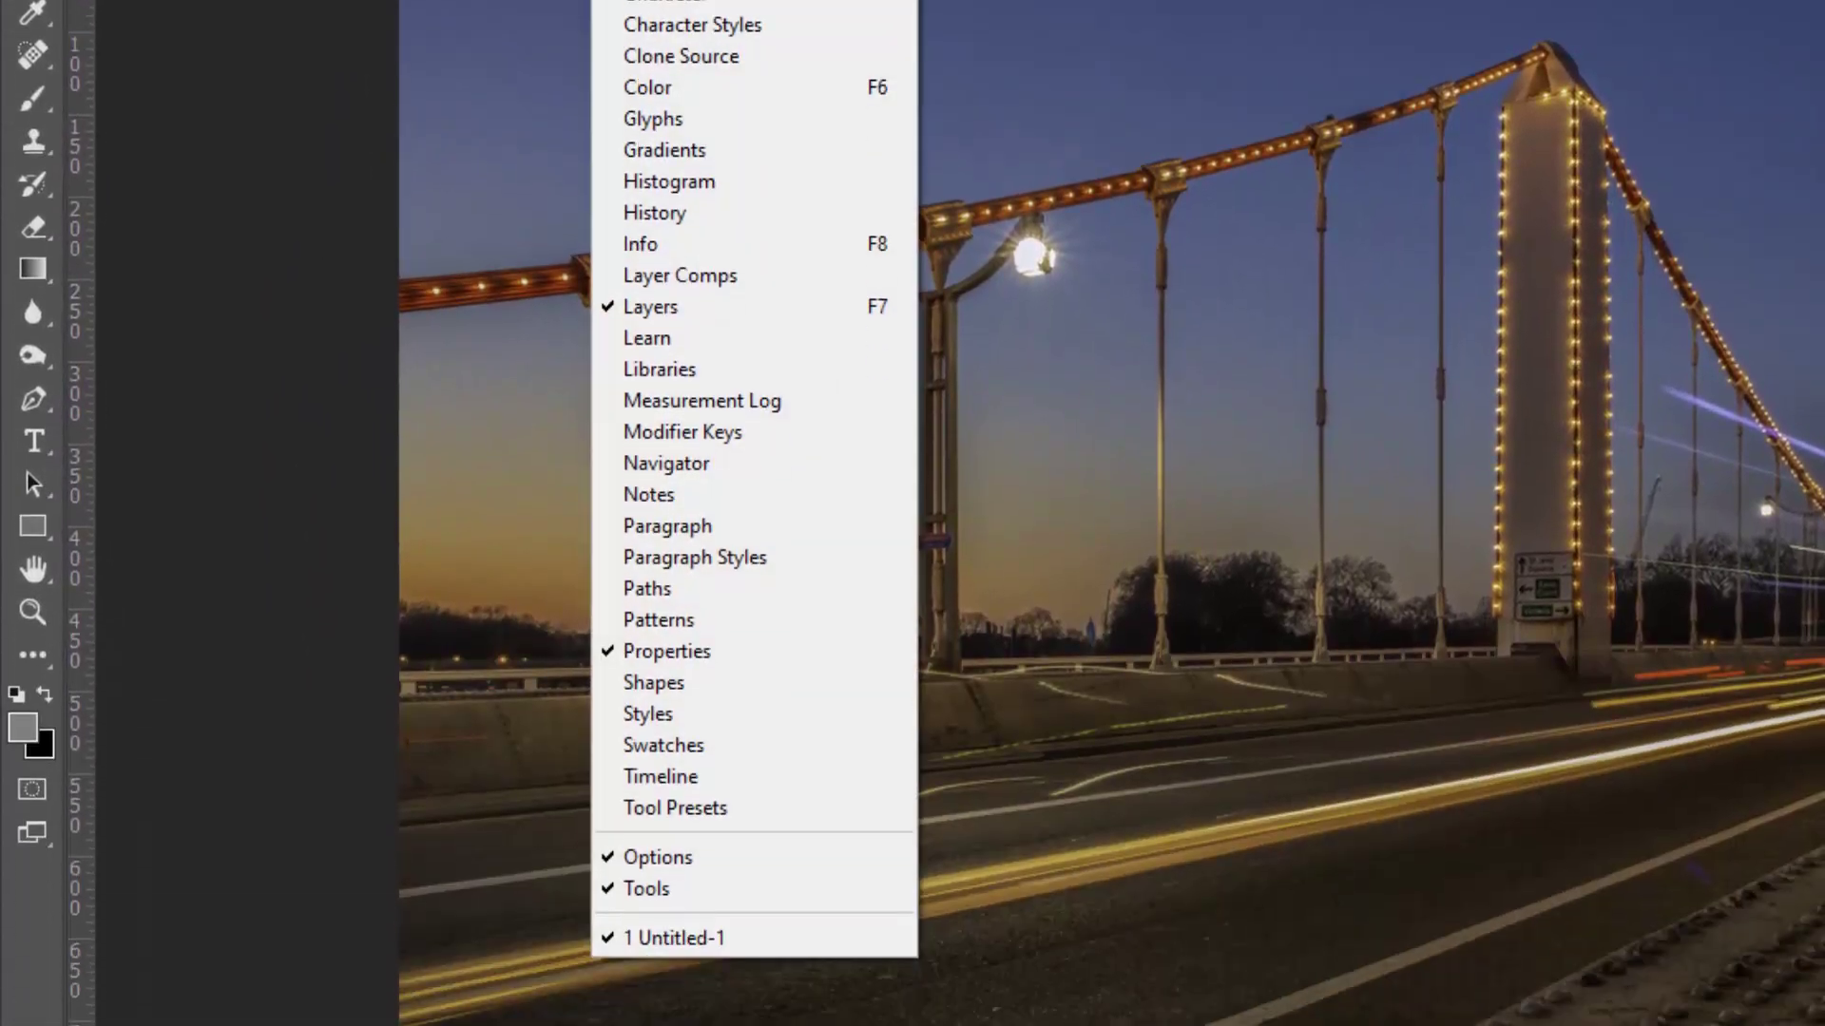
pyautogui.click(579, 747)
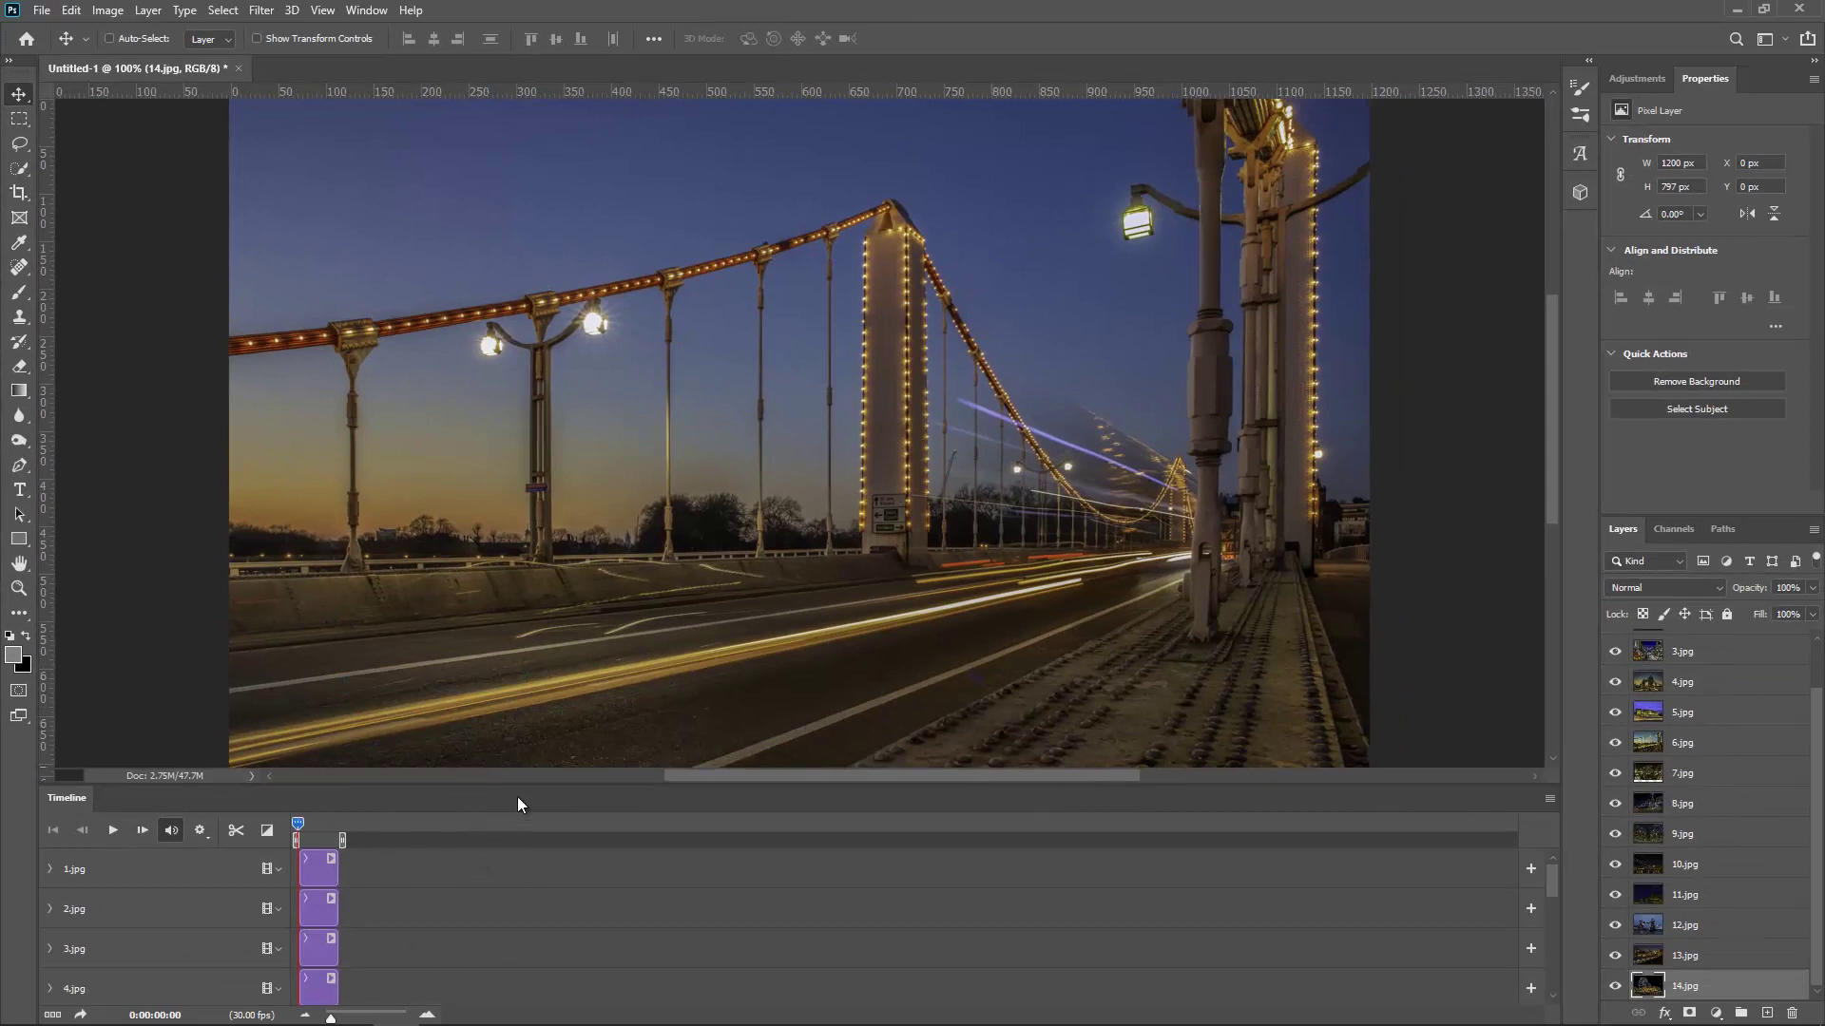
pyautogui.moveTo(547, 785); pyautogui.dragTo(548, 388)
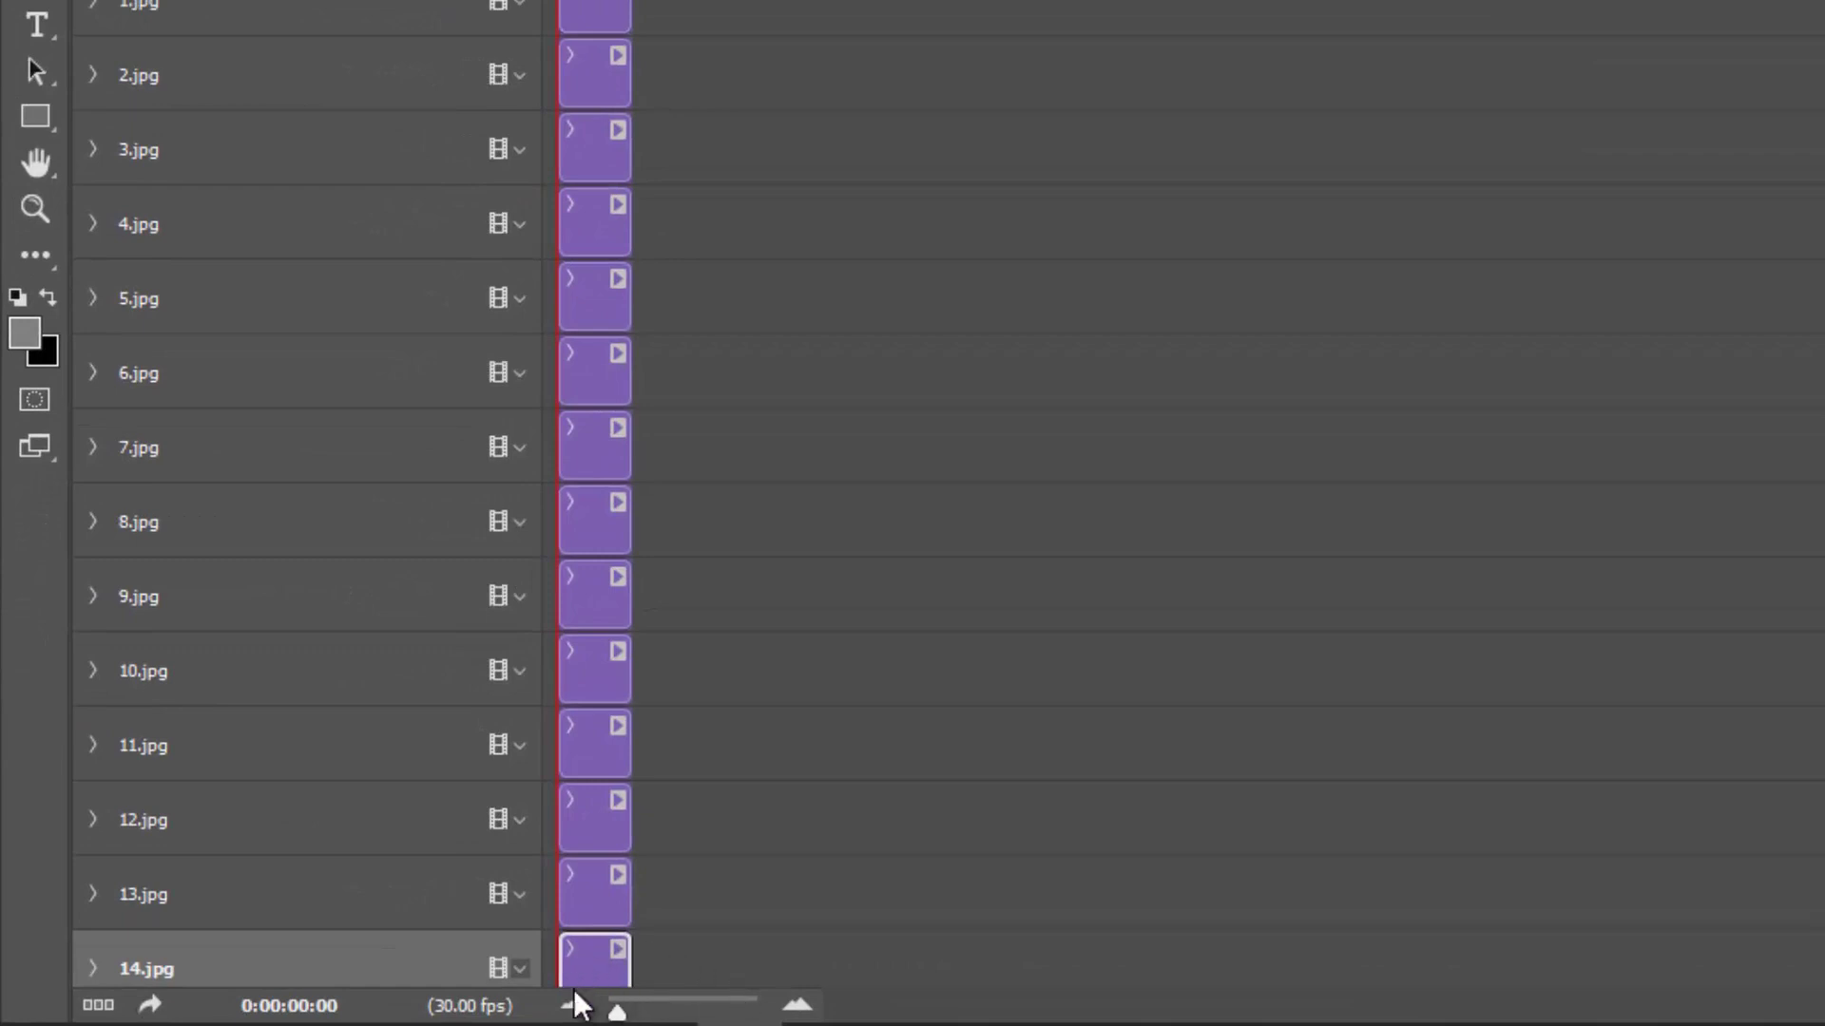
pyautogui.moveTo(615, 1012); pyautogui.dragTo(698, 1011)
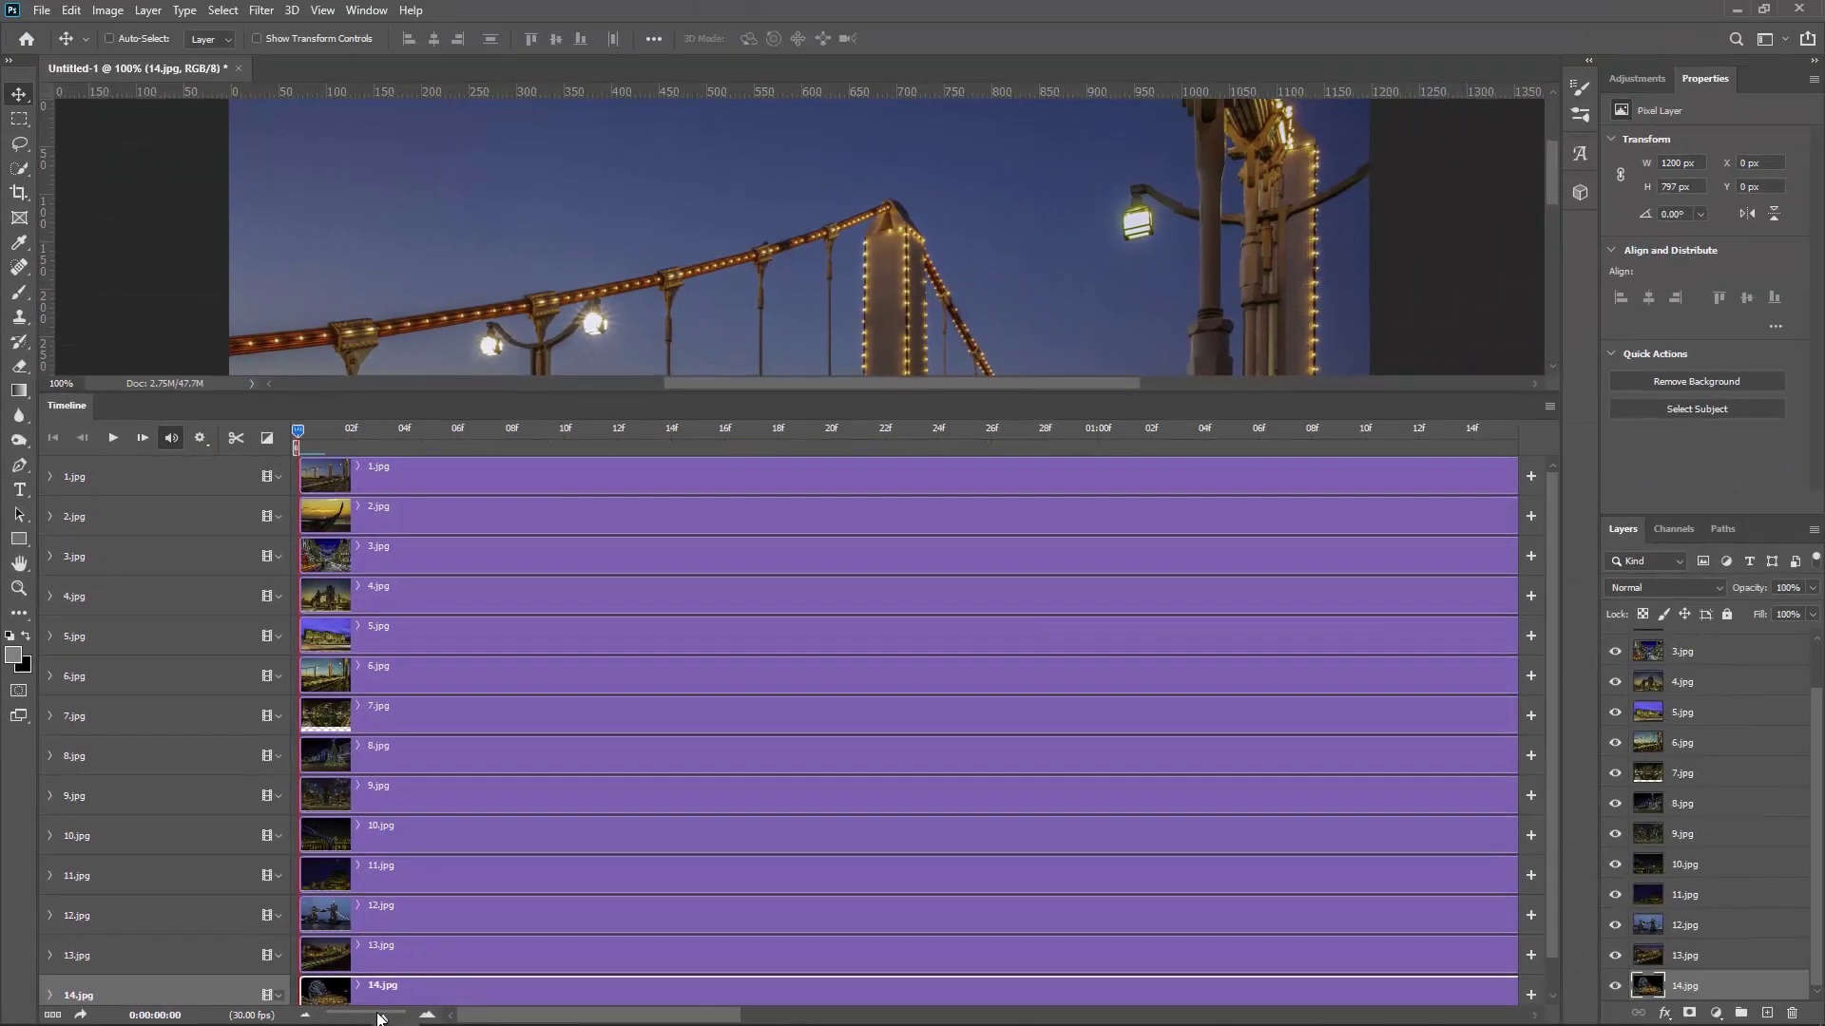
pyautogui.moveTo(379, 1017); pyautogui.dragTo(367, 1015)
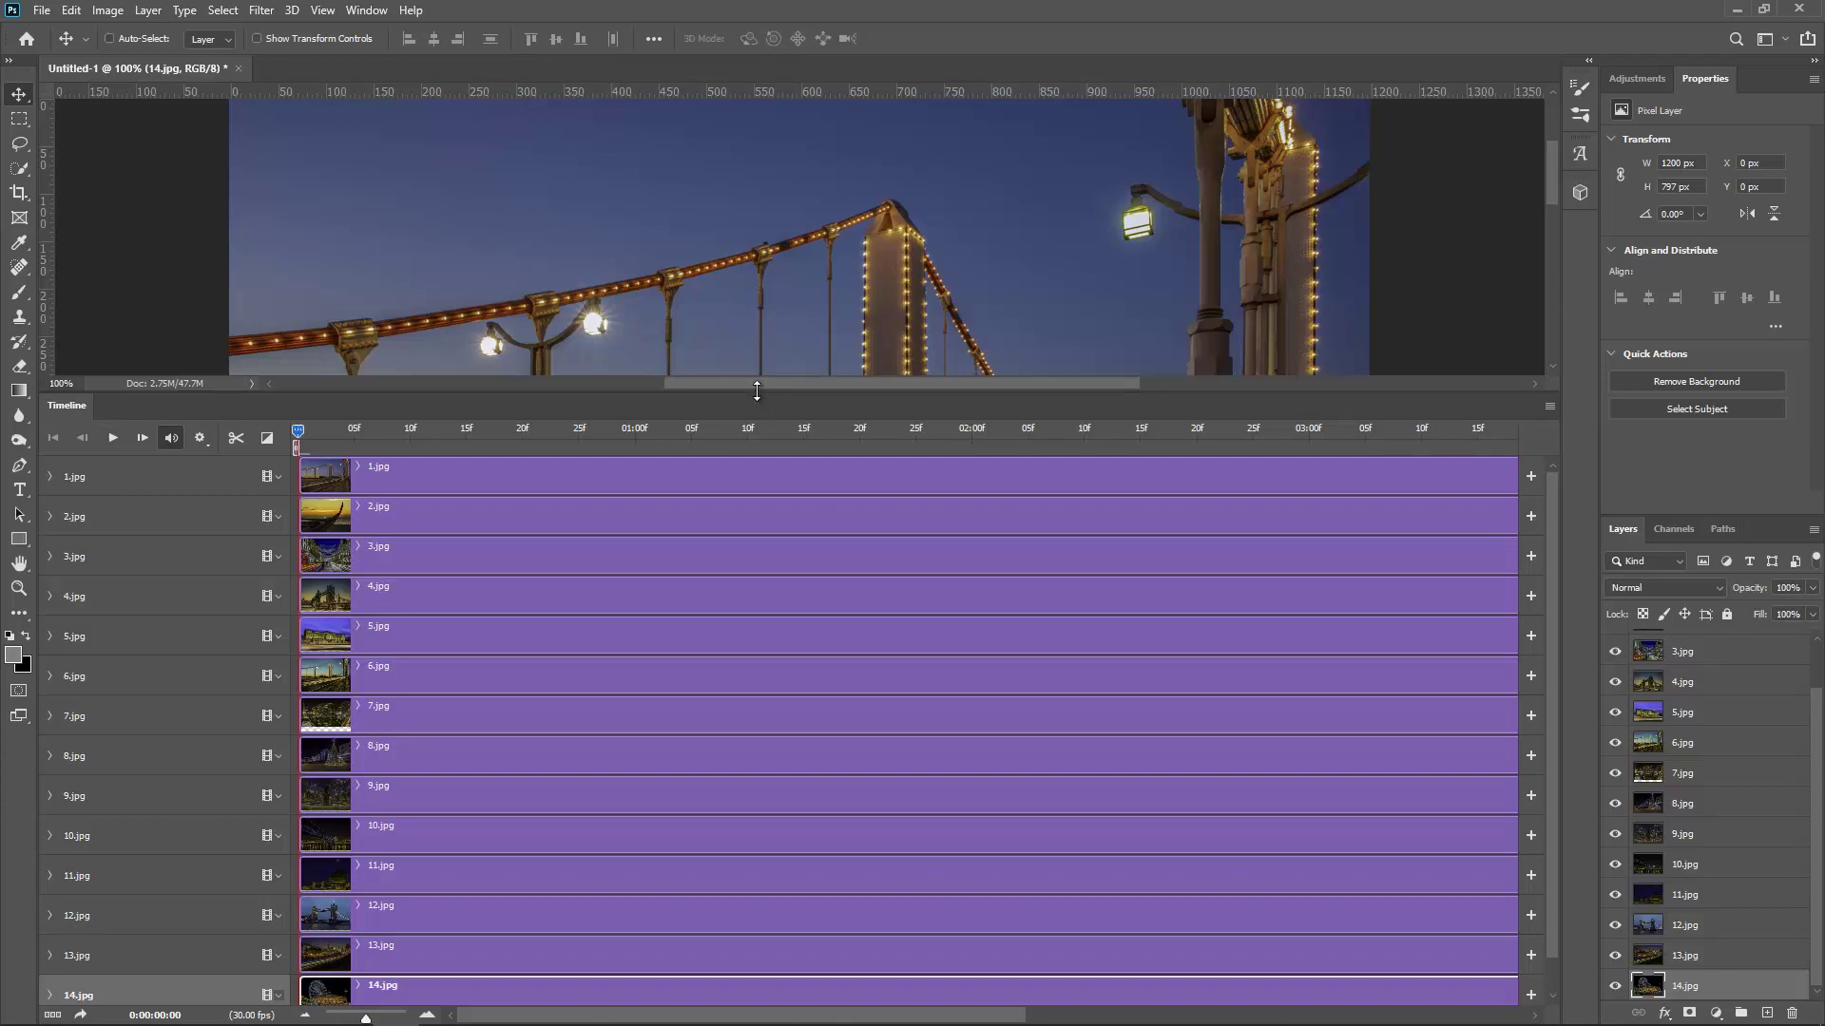
pyautogui.moveTo(756, 395); pyautogui.dragTo(749, 442)
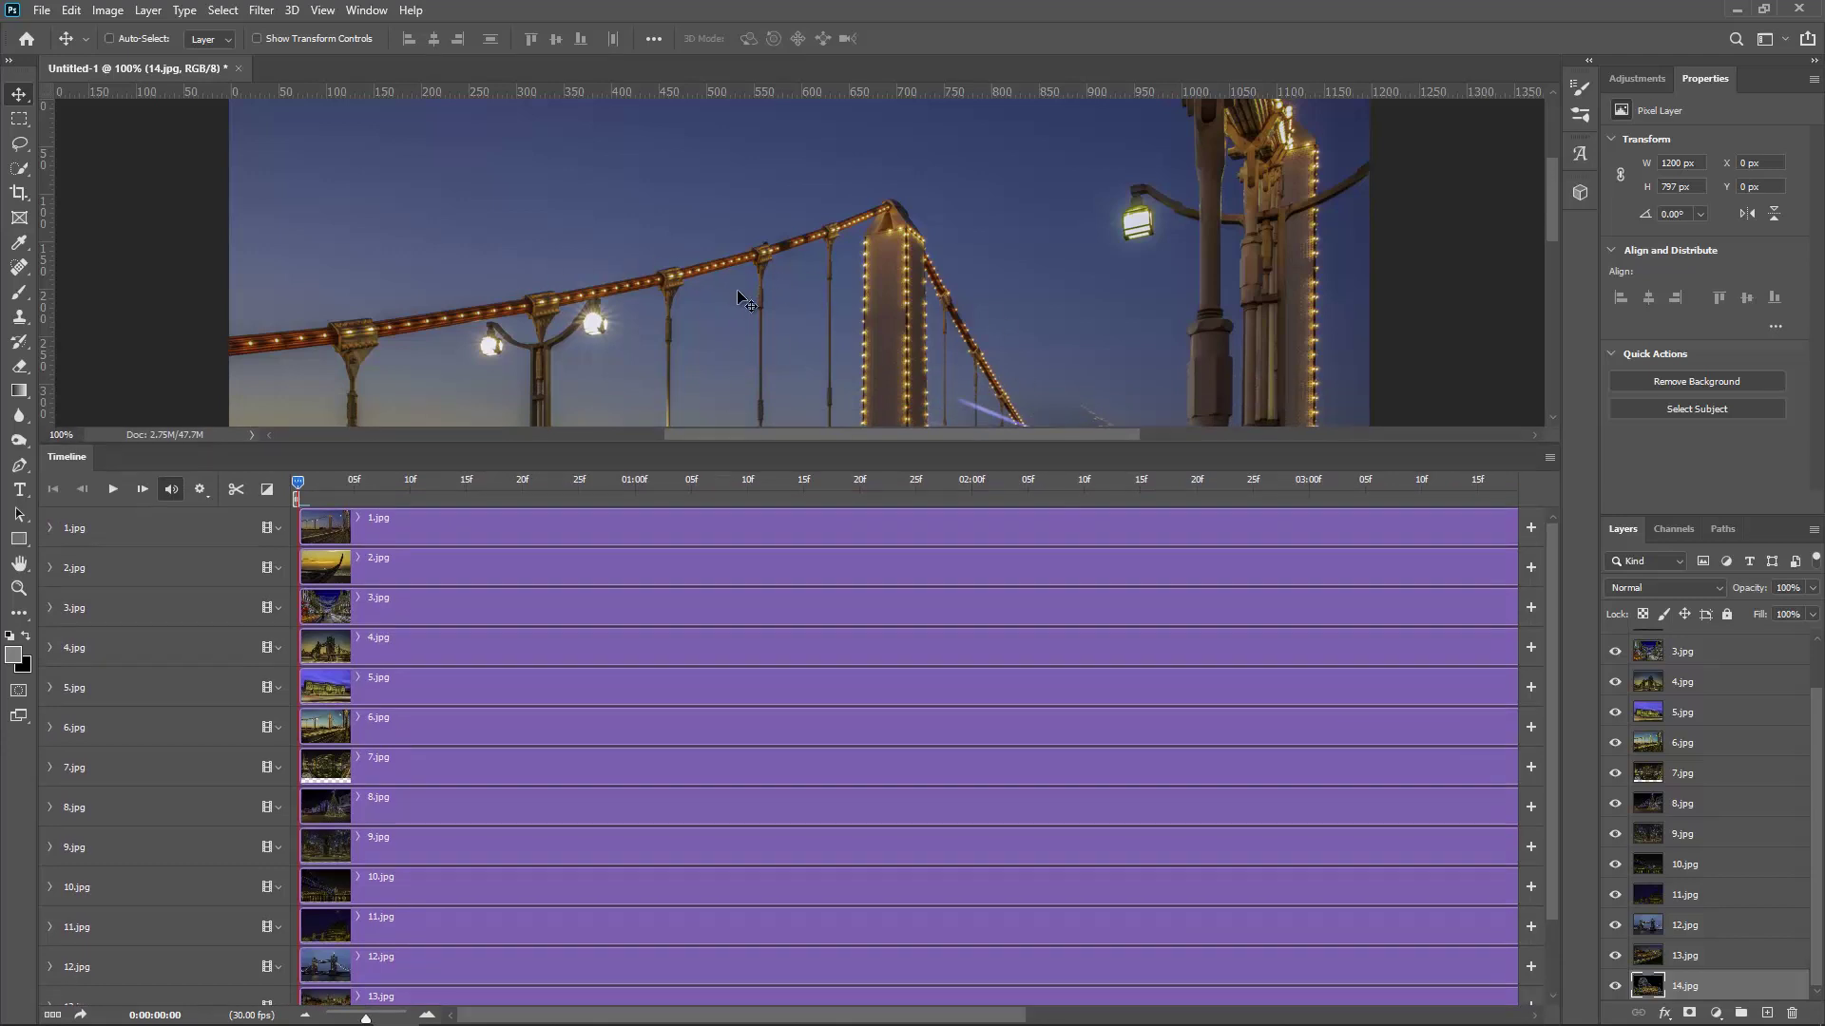
# - Play and stop the timeline, set the playhead to 0:00:02:05, and zoom out
pyautogui.click(112, 490)
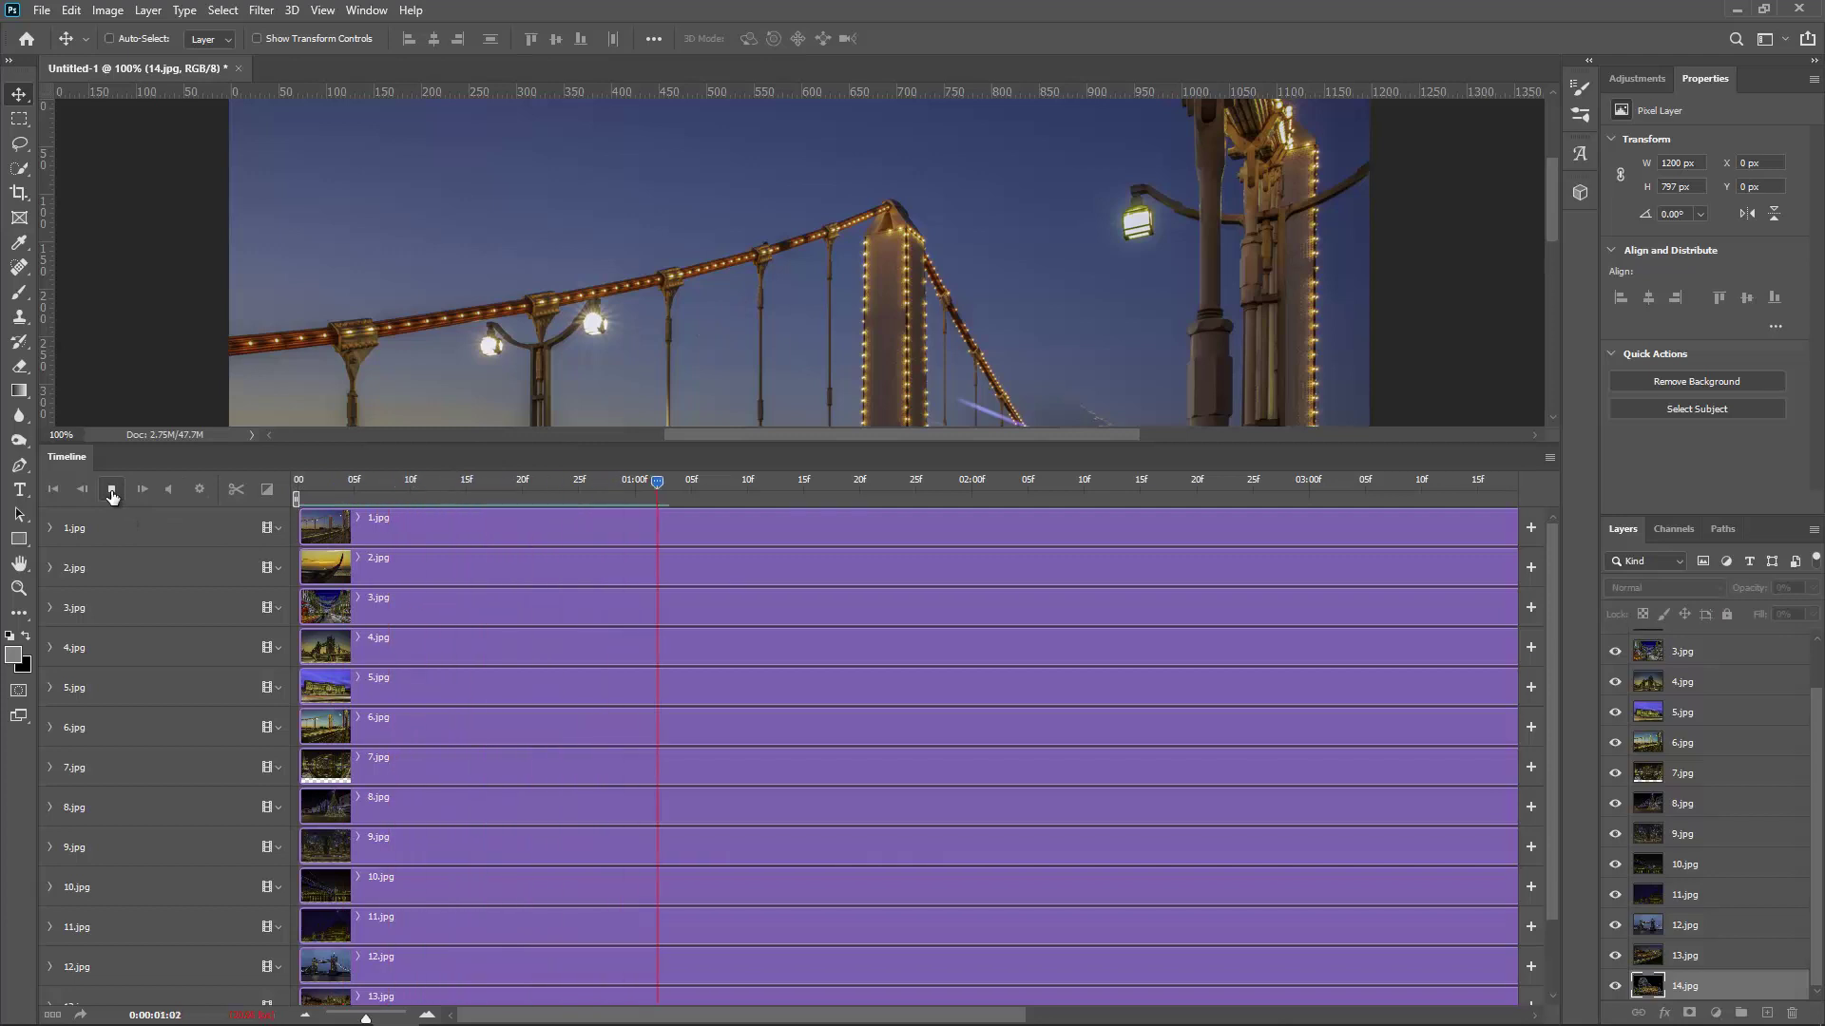
pyautogui.click(111, 493)
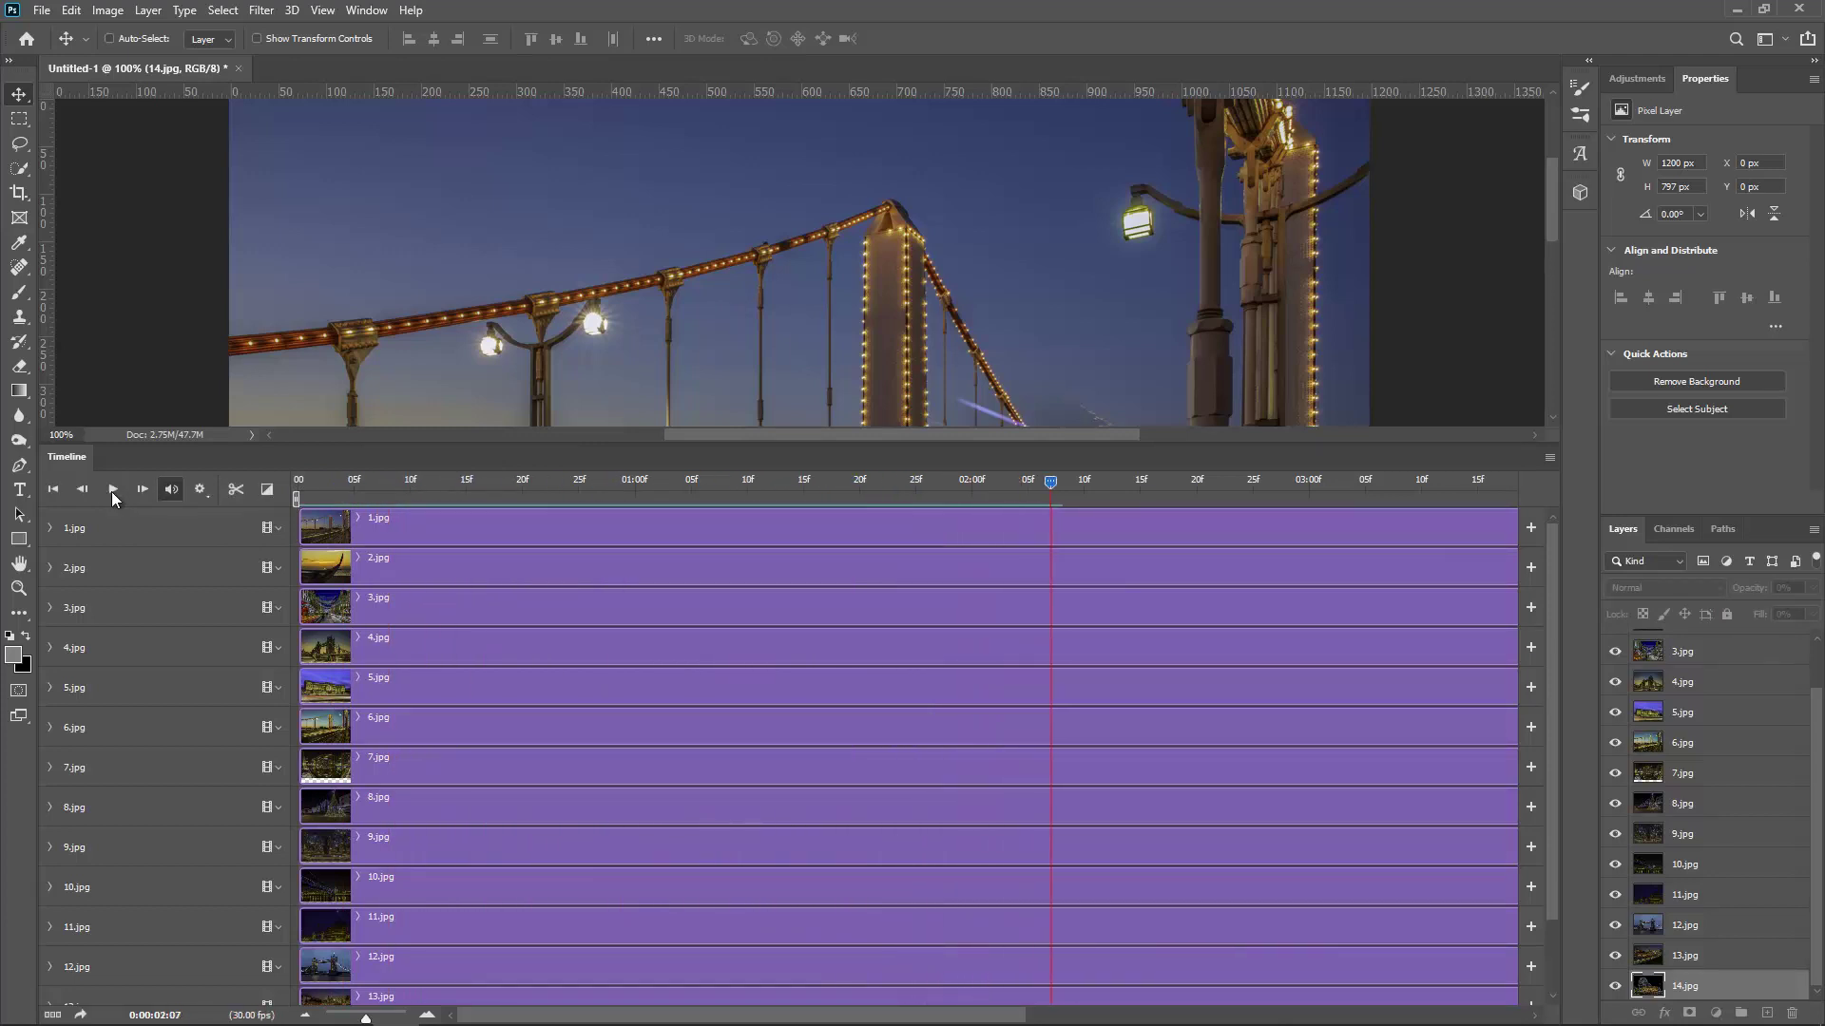
pyautogui.moveTo(1052, 481); pyautogui.dragTo(1032, 487)
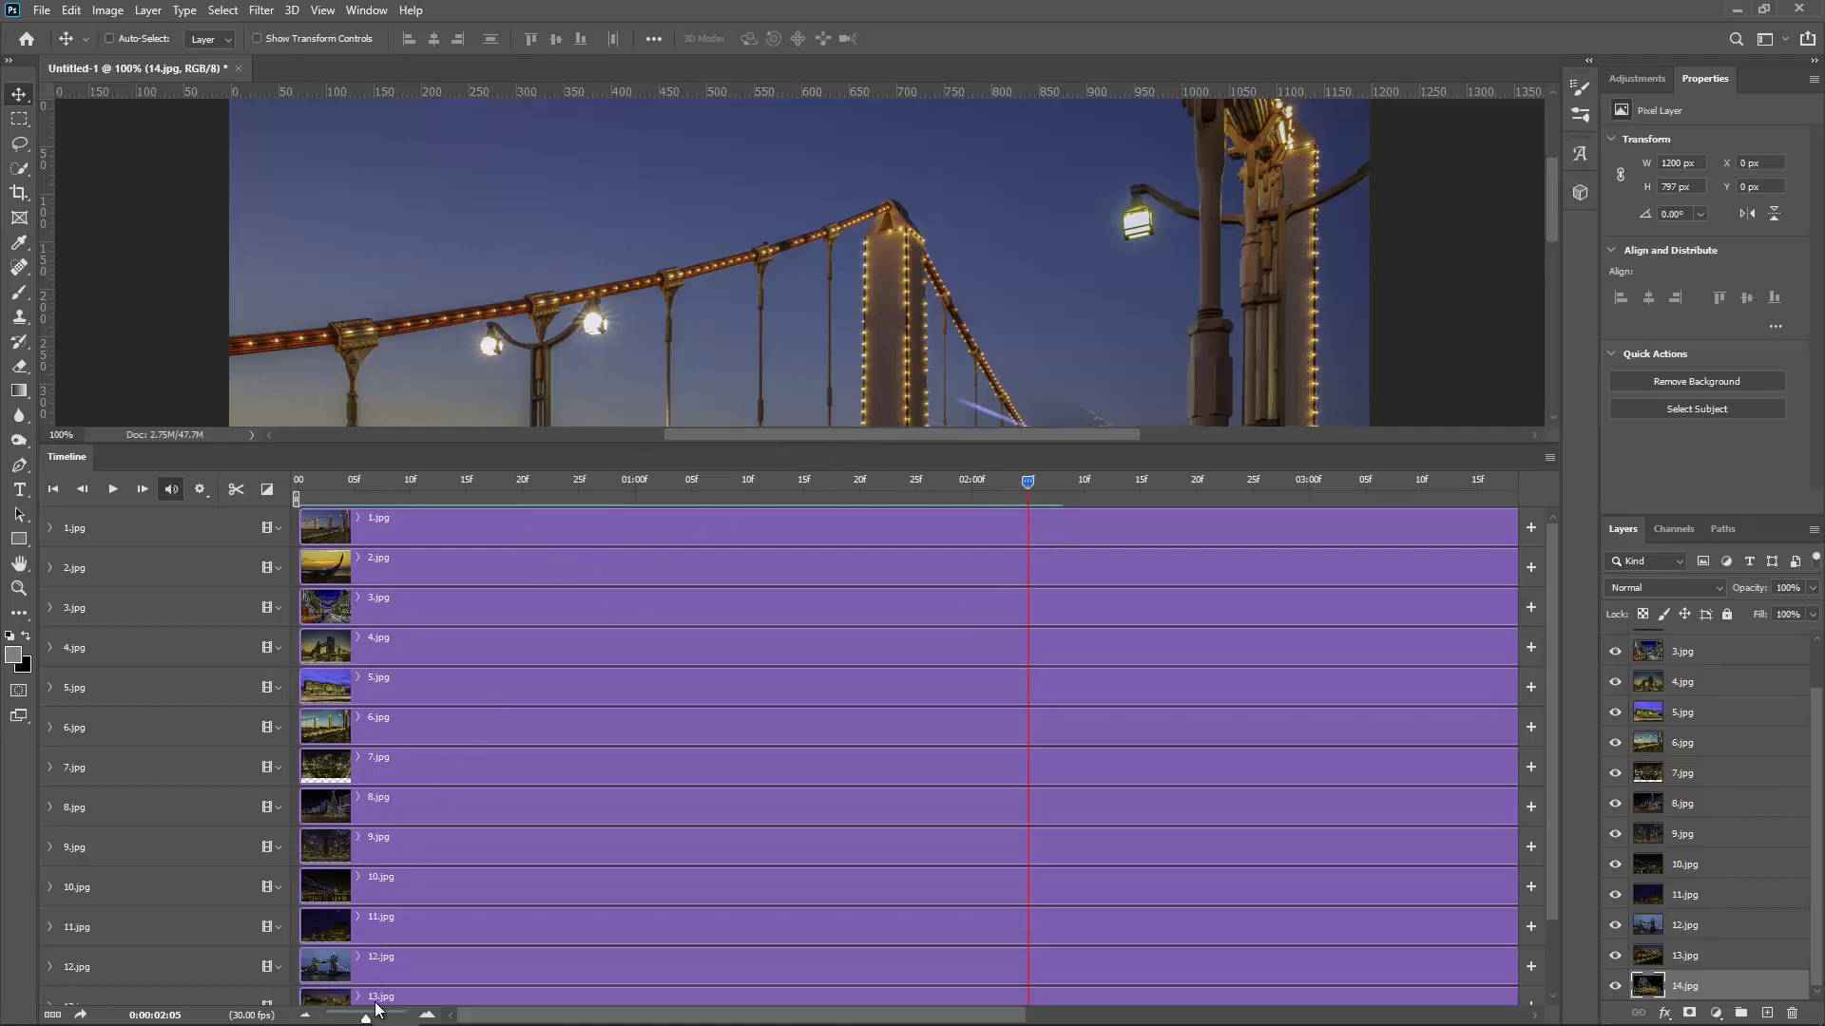
pyautogui.moveTo(366, 1019); pyautogui.dragTo(341, 1019)
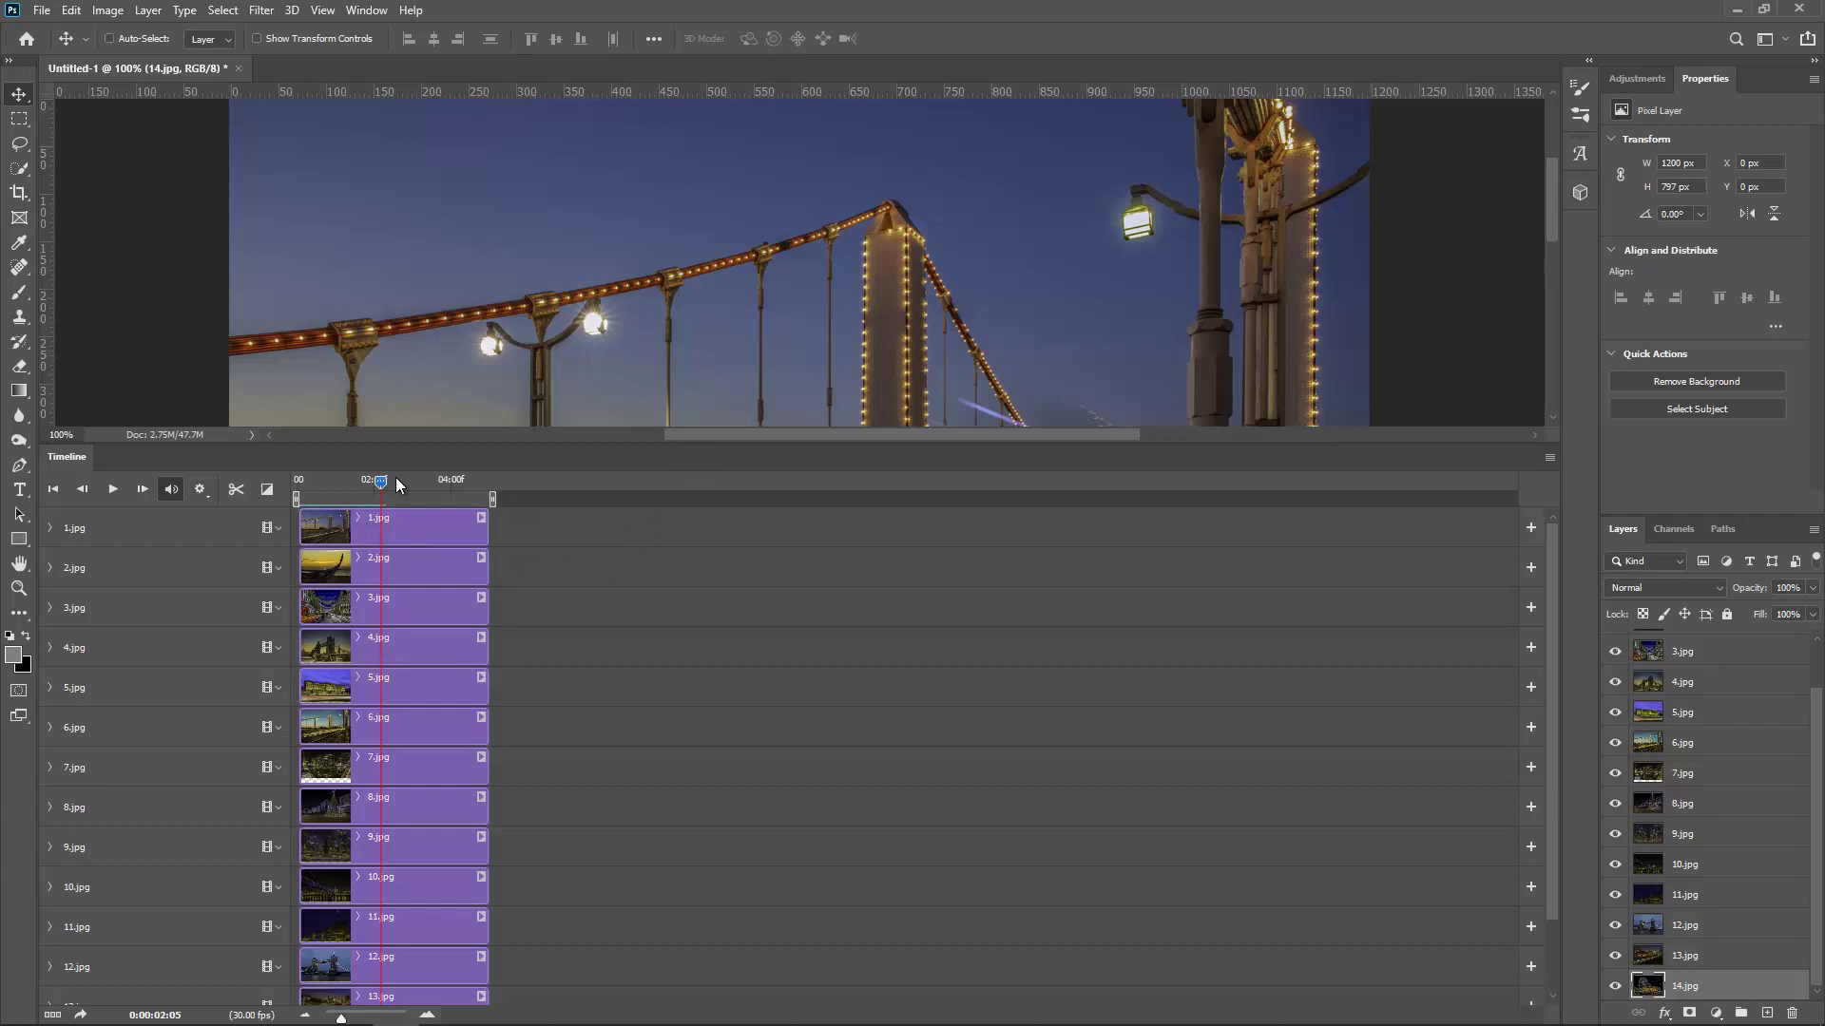
# - Trim clips 1.jpg through 9.jpg so each ends at the playhead
pyautogui.click(474, 527)
pyautogui.moveTo(474, 527); pyautogui.dragTo(380, 526)
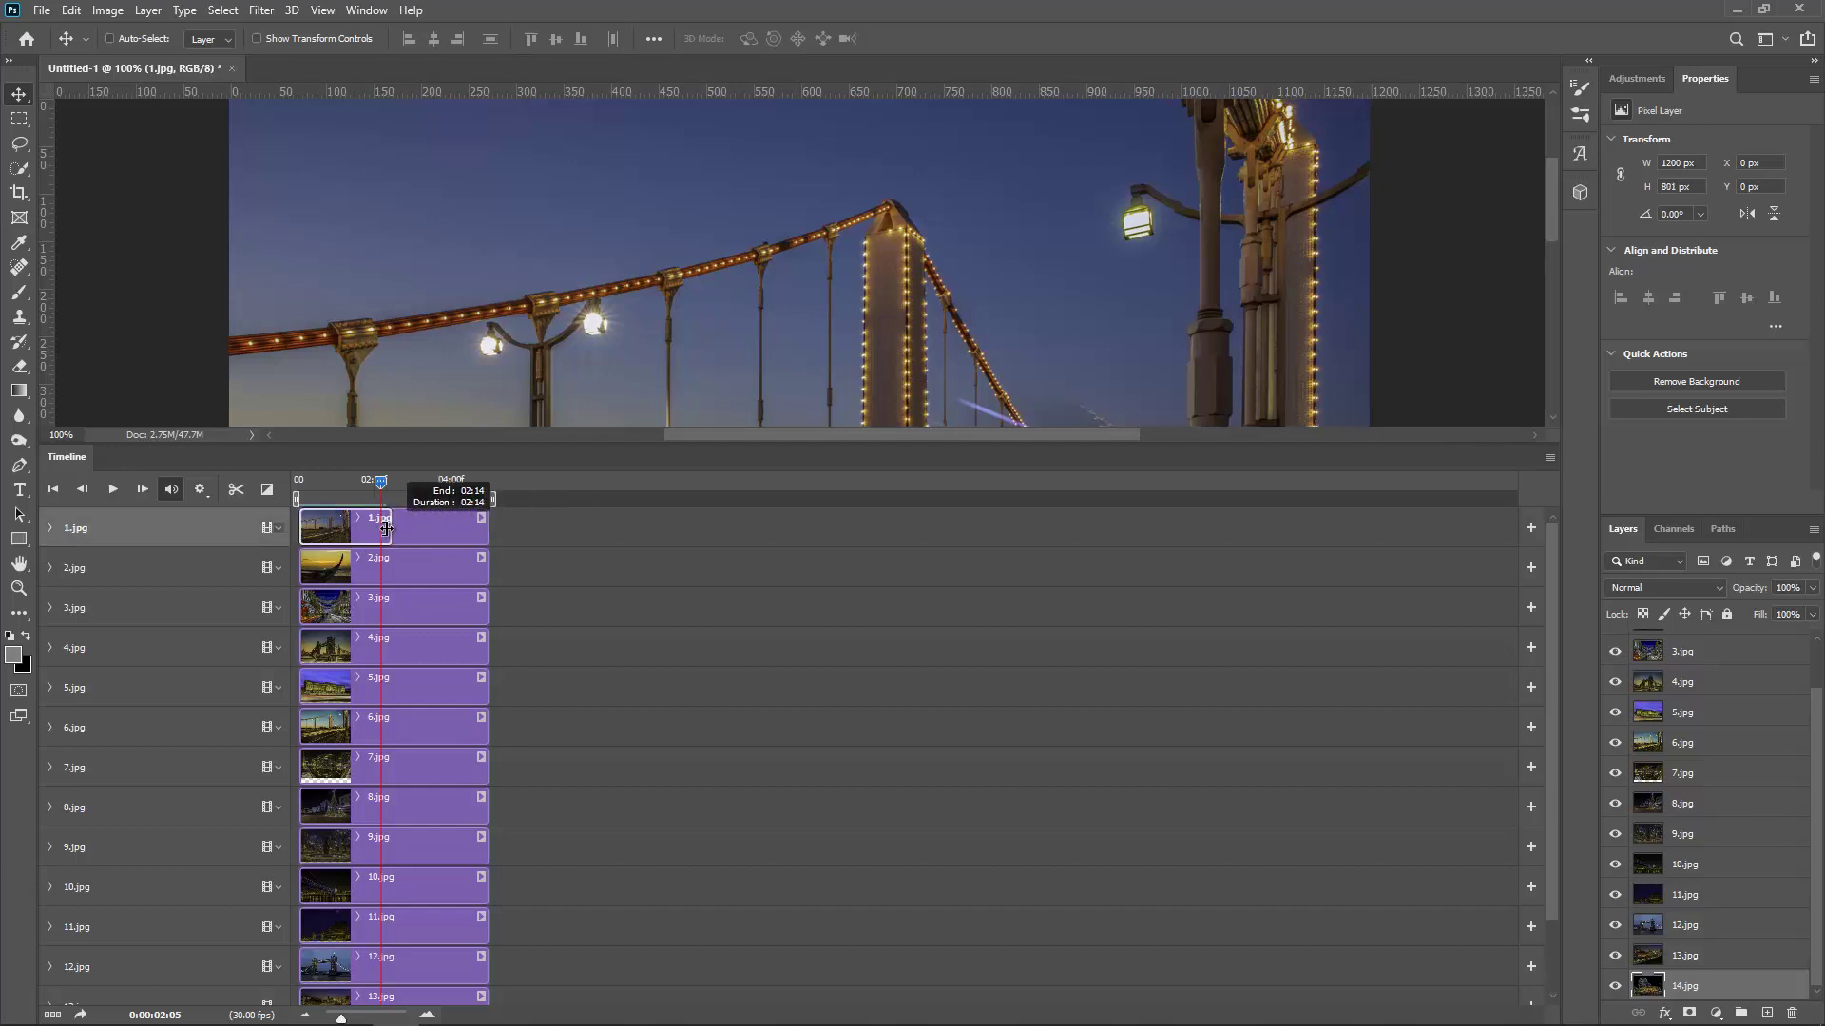
pyautogui.moveTo(486, 568); pyautogui.dragTo(380, 569)
pyautogui.click(480, 608)
pyautogui.moveTo(480, 608); pyautogui.dragTo(380, 608)
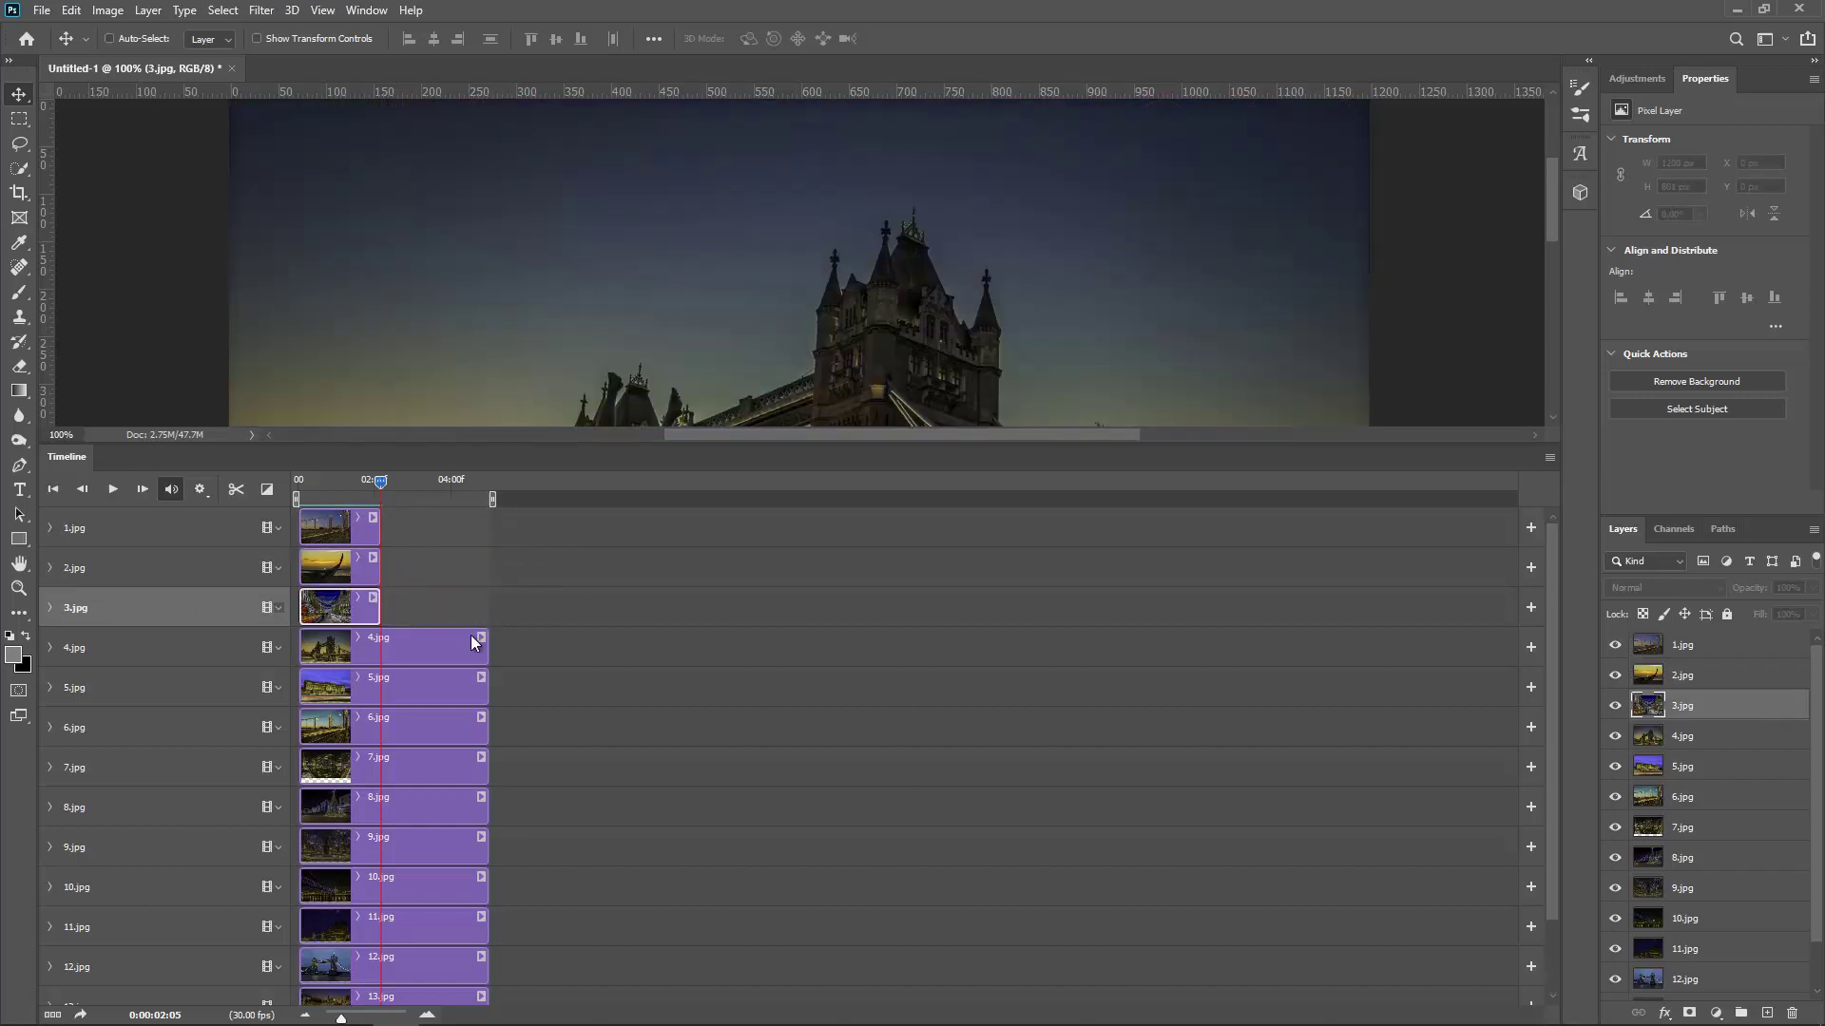
pyautogui.moveTo(485, 643); pyautogui.dragTo(380, 646)
pyautogui.moveTo(483, 692); pyautogui.dragTo(380, 697)
pyautogui.click(485, 719)
pyautogui.moveTo(485, 719); pyautogui.dragTo(380, 719)
pyautogui.moveTo(484, 767); pyautogui.dragTo(381, 767)
pyautogui.moveTo(485, 806); pyautogui.dragTo(380, 806)
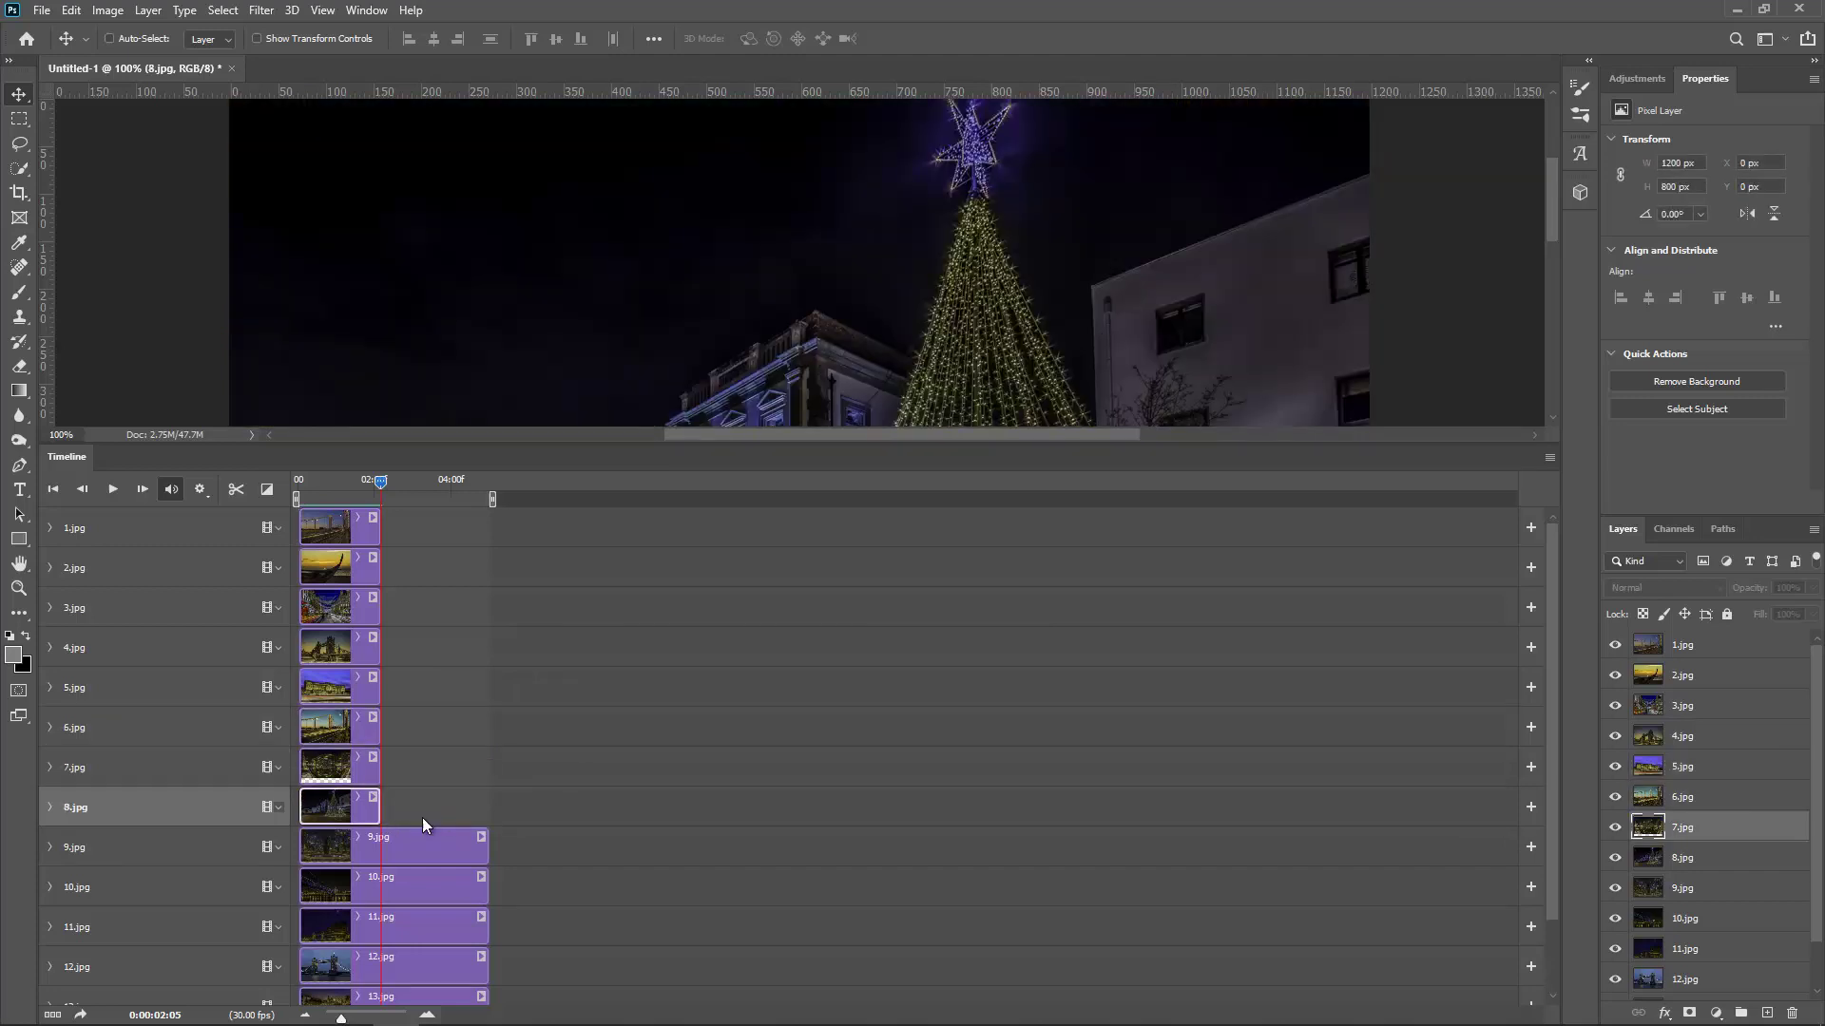
pyautogui.click(485, 846)
pyautogui.moveTo(485, 846); pyautogui.dragTo(380, 846)
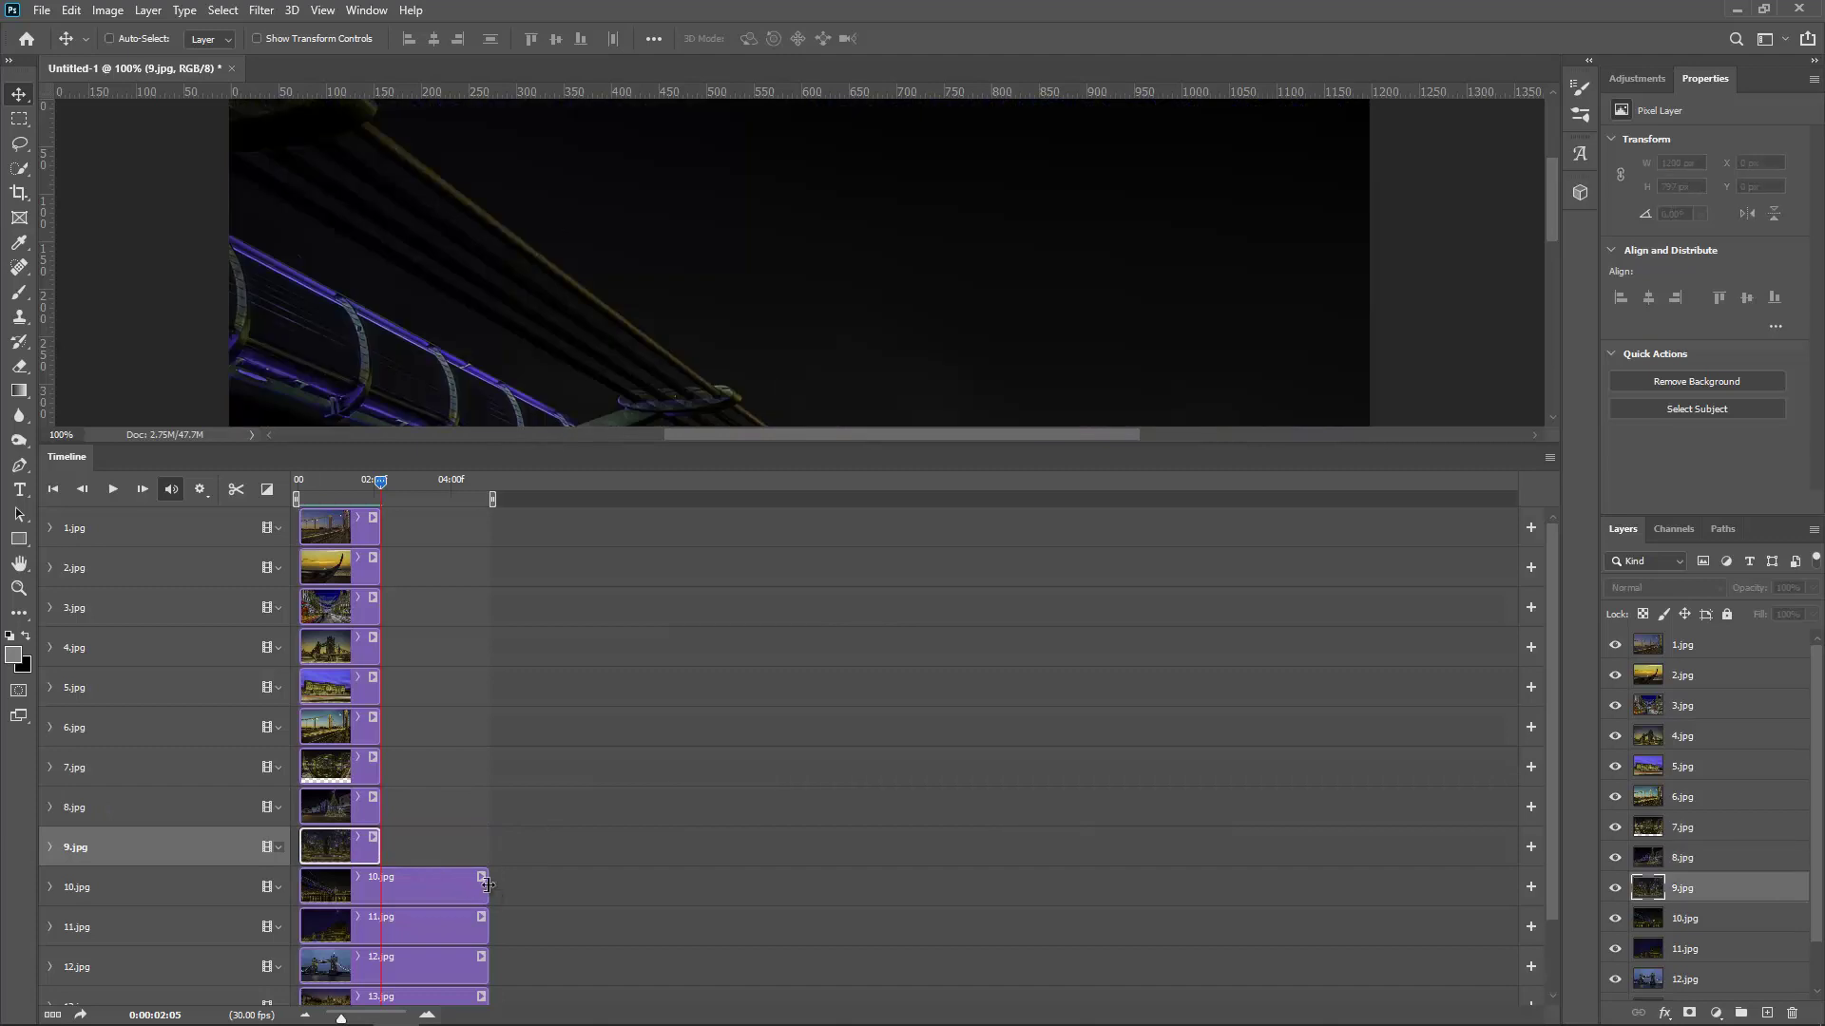
# - Trim clips 10.jpg through 14.jpg so each ends at two seconds
pyautogui.moveTo(485, 884); pyautogui.dragTo(380, 884)
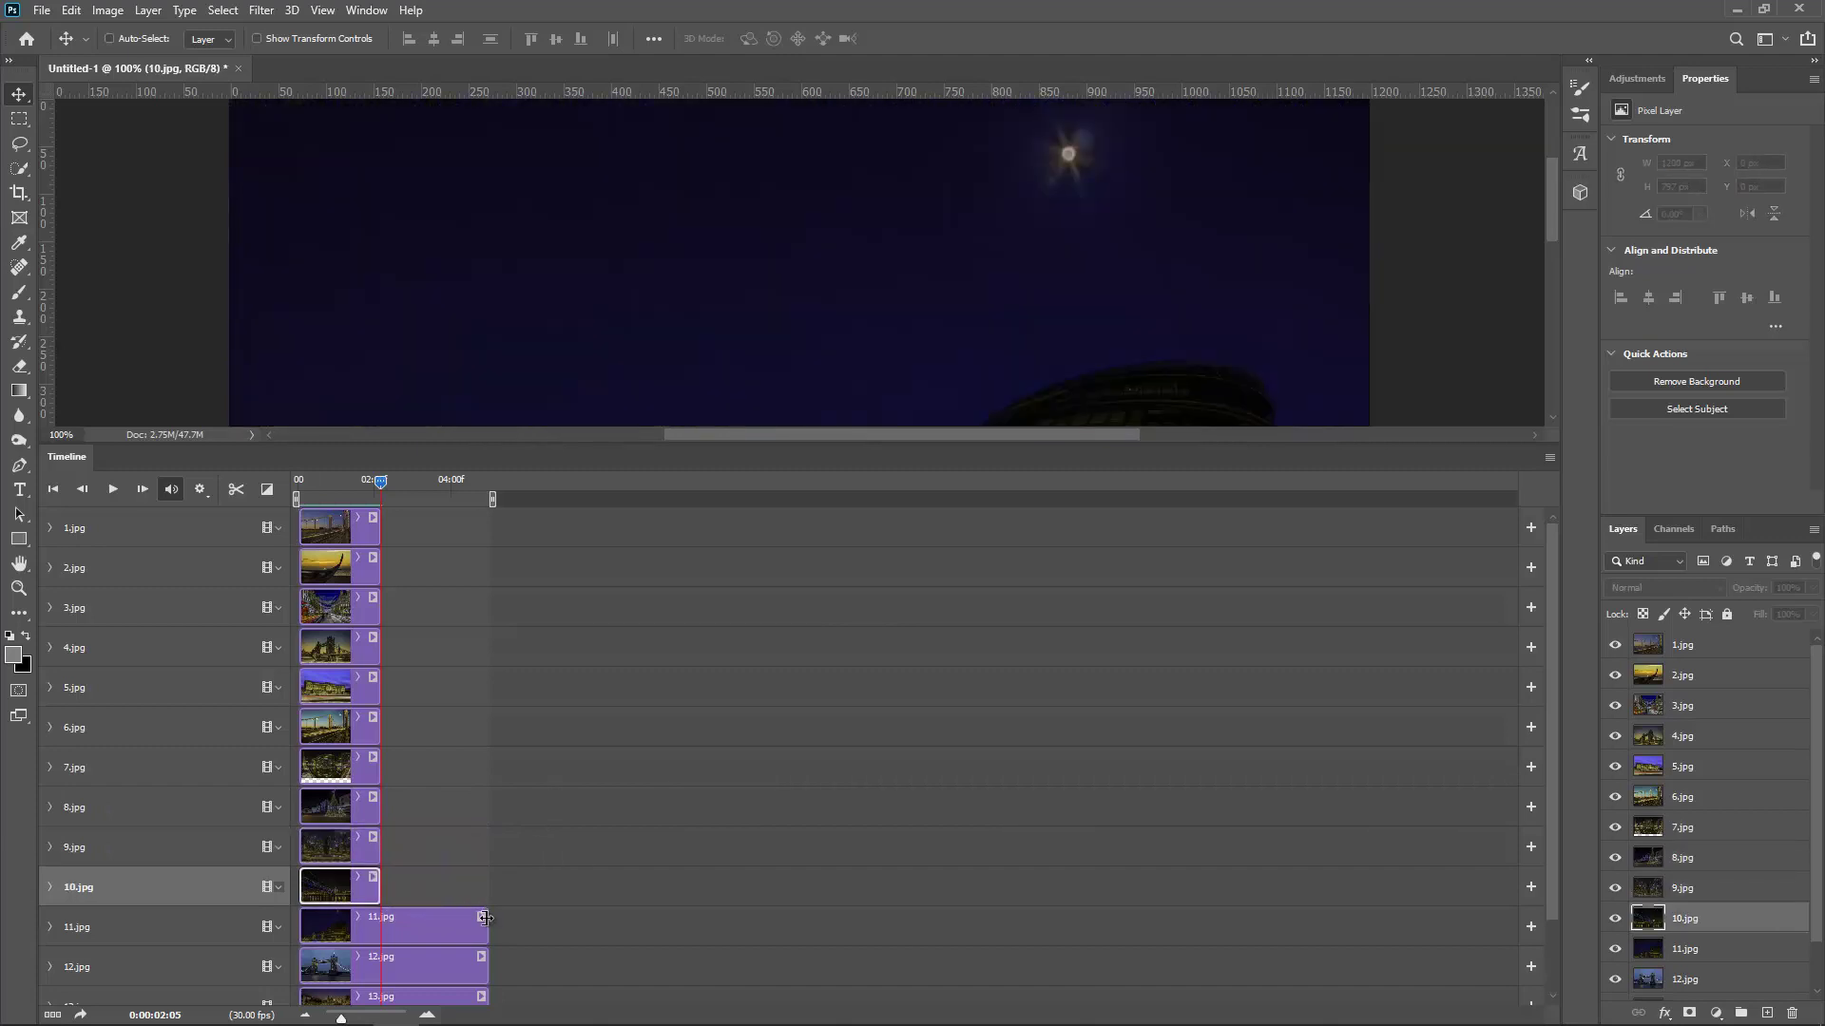
pyautogui.moveTo(485, 917); pyautogui.dragTo(380, 917)
pyautogui.scroll(-1, 884, 715)
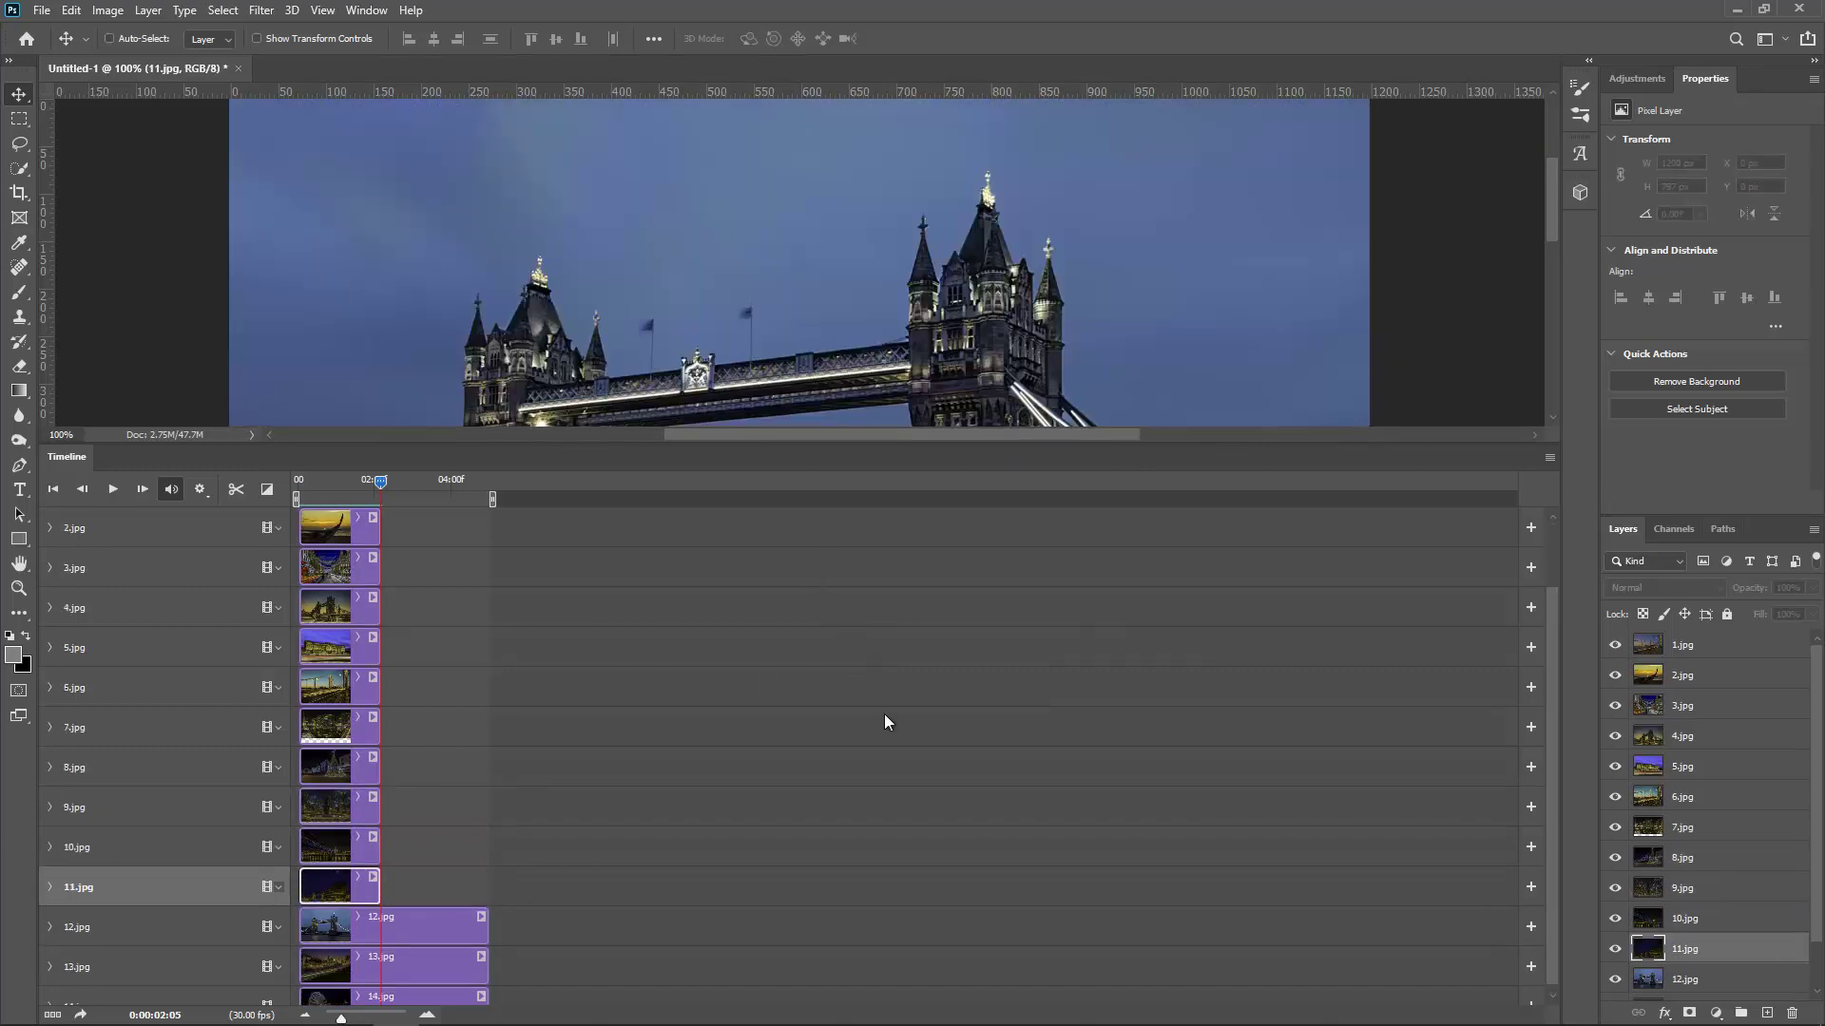
pyautogui.scroll(-1, 848, 725)
pyautogui.moveTo(481, 876); pyautogui.dragTo(380, 876)
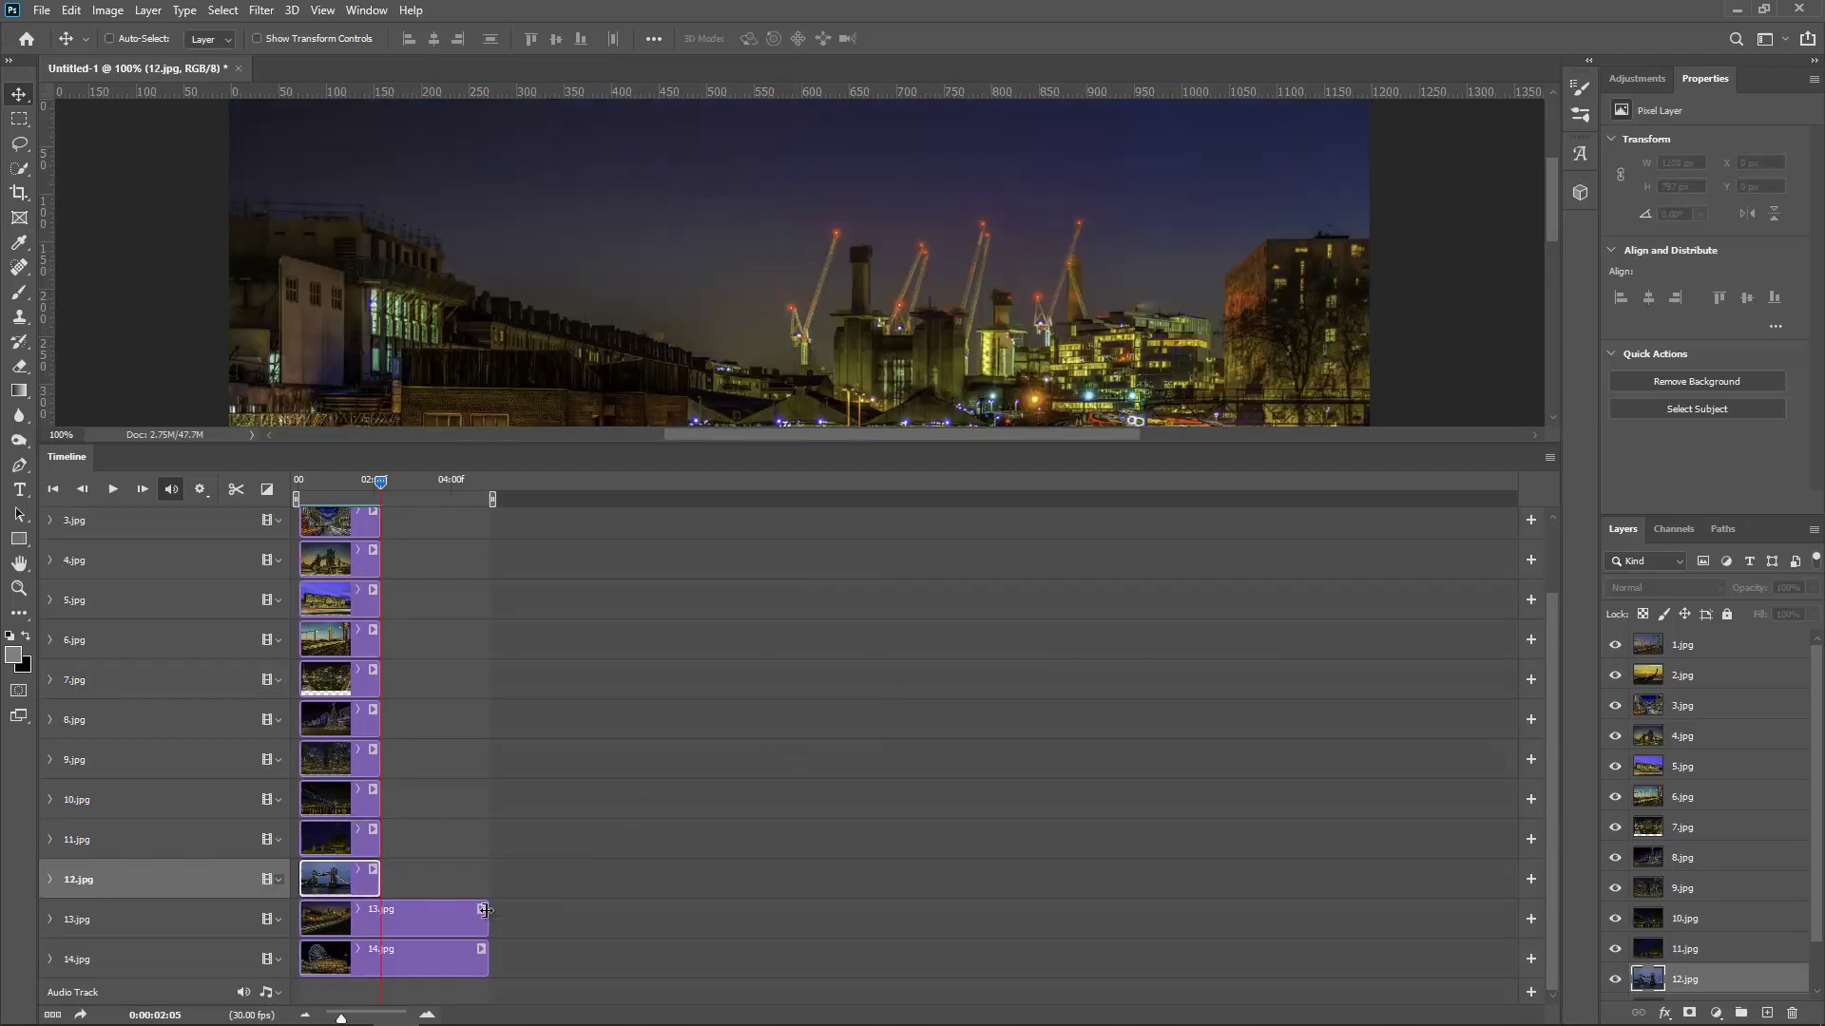
pyautogui.moveTo(480, 910); pyautogui.dragTo(380, 912)
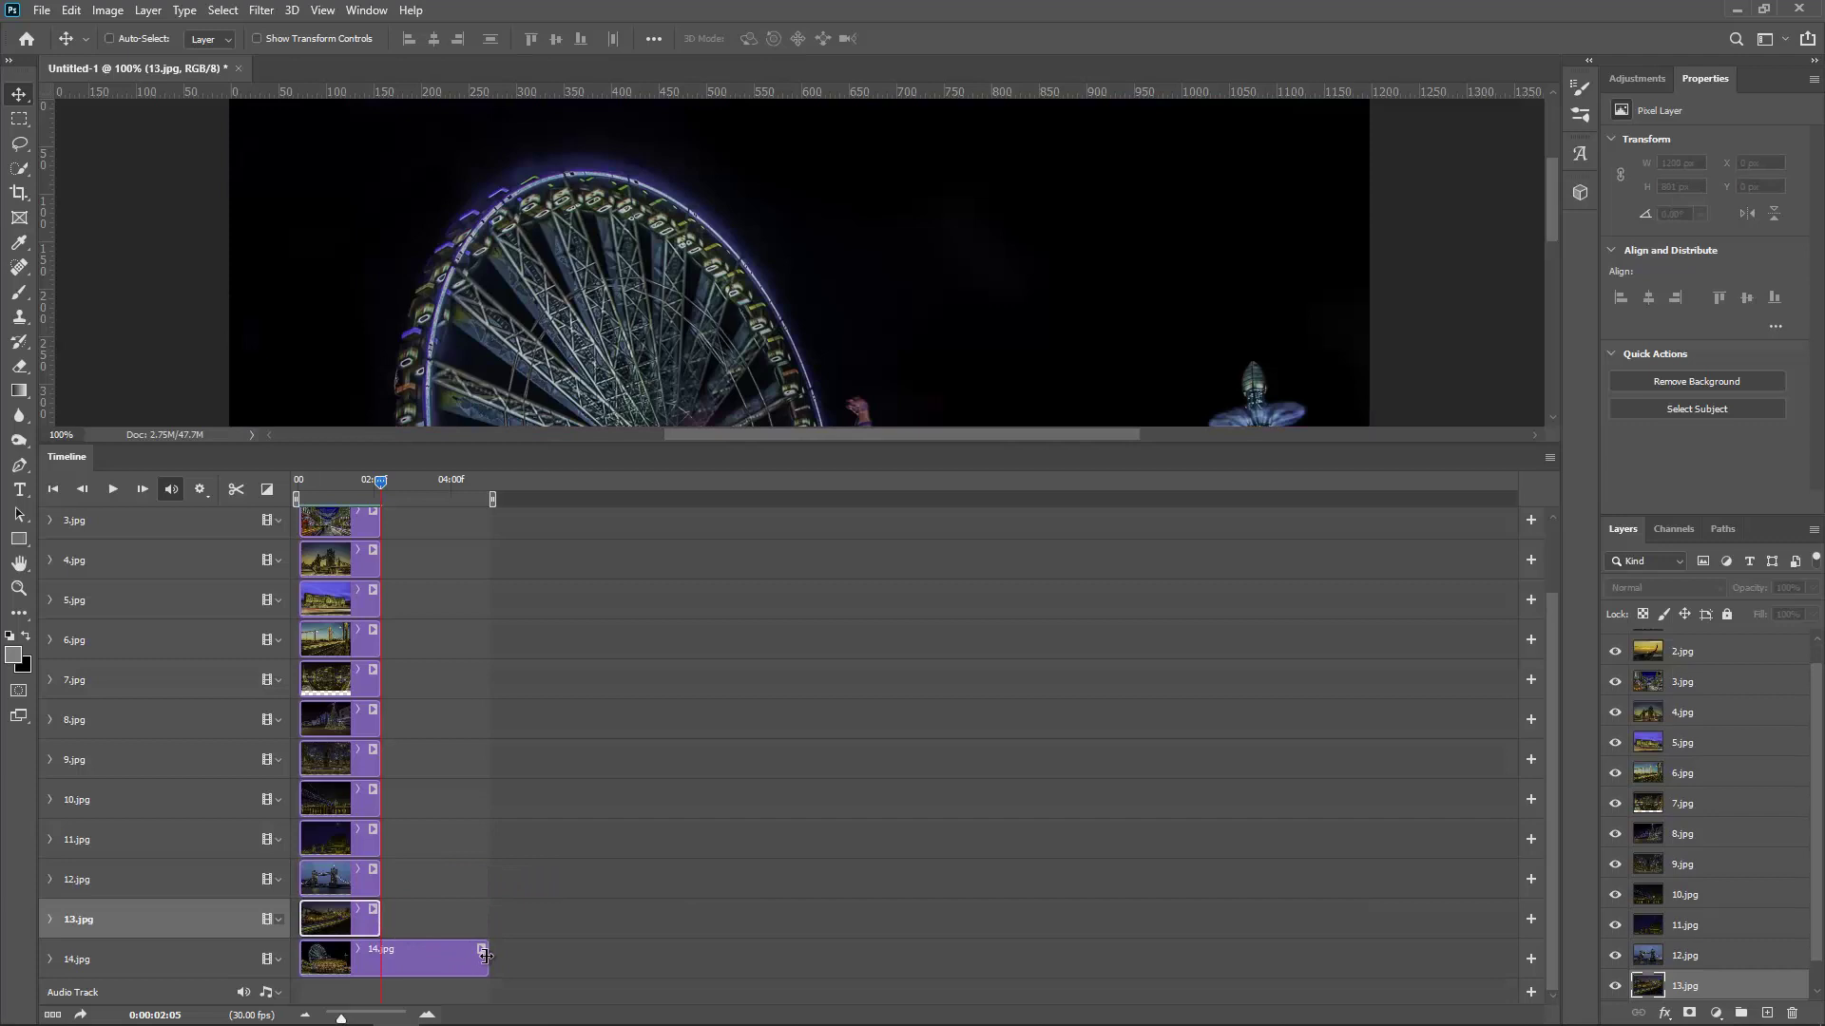
pyautogui.moveTo(482, 958); pyautogui.dragTo(380, 958)
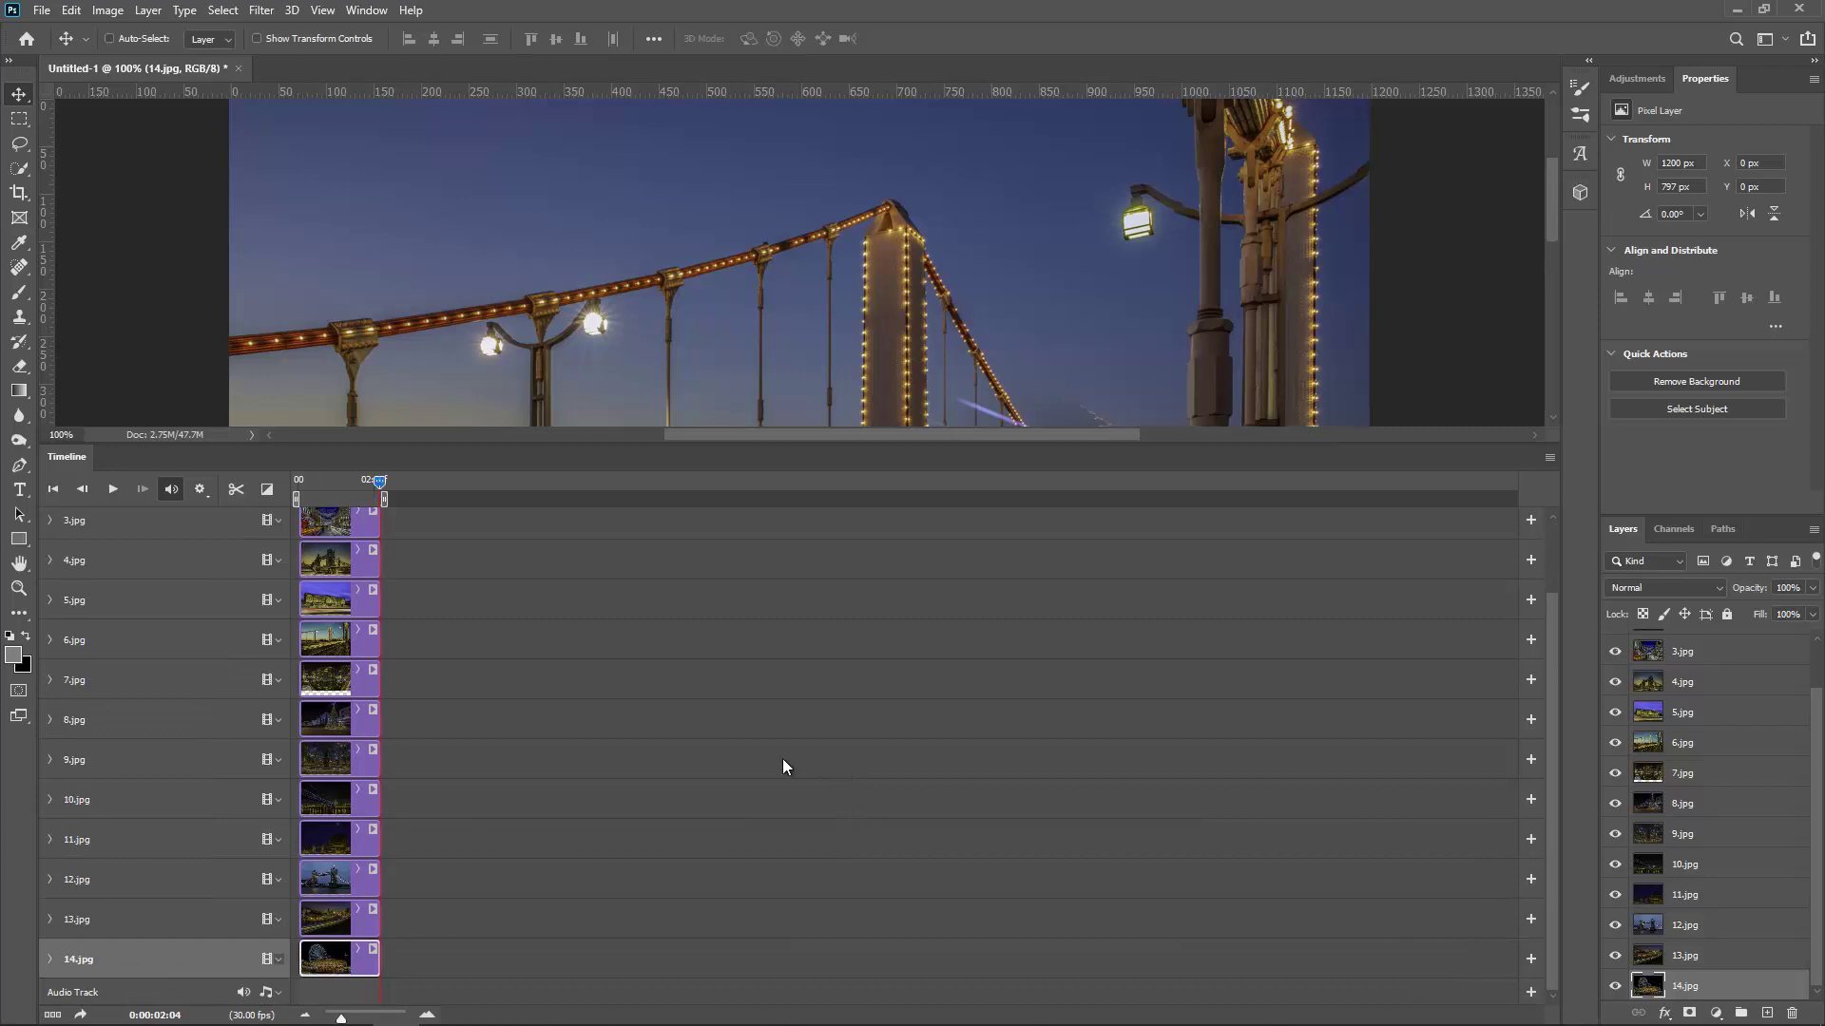
# - Rewind to the start and preview the trimmed clips
pyautogui.moveTo(381, 485); pyautogui.dragTo(297, 485)
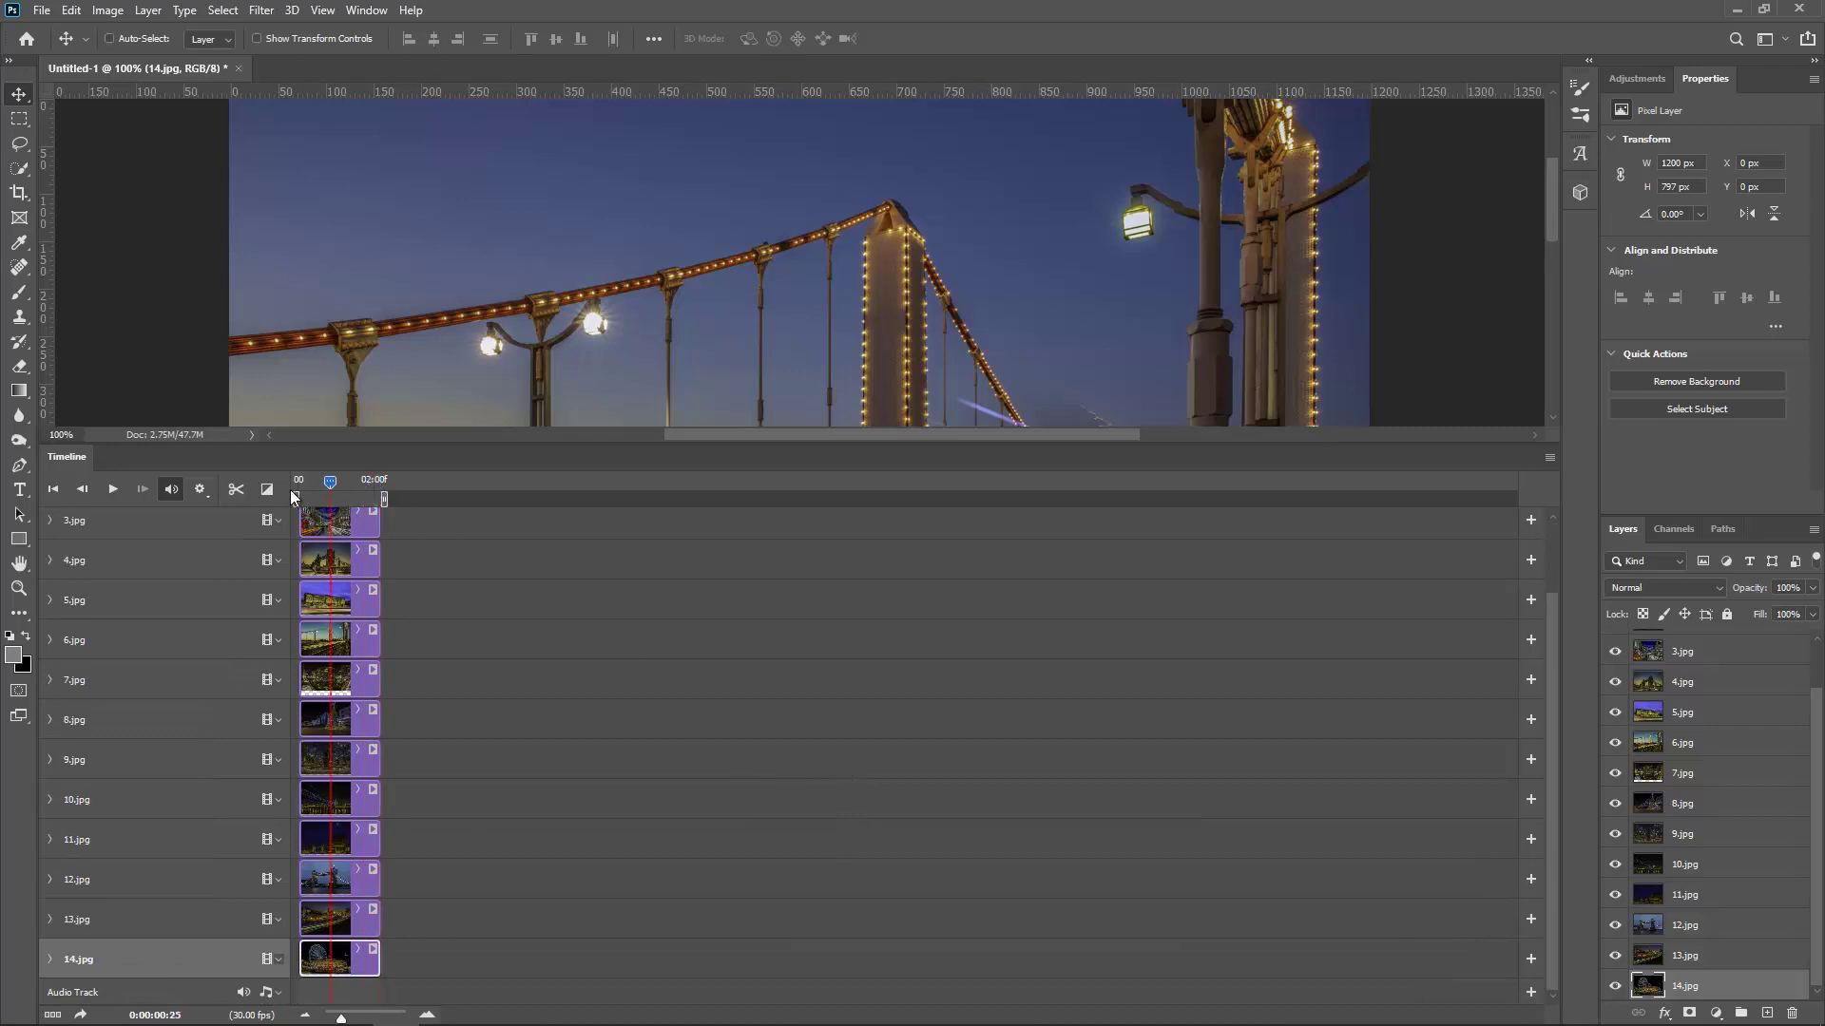
pyautogui.click(112, 489)
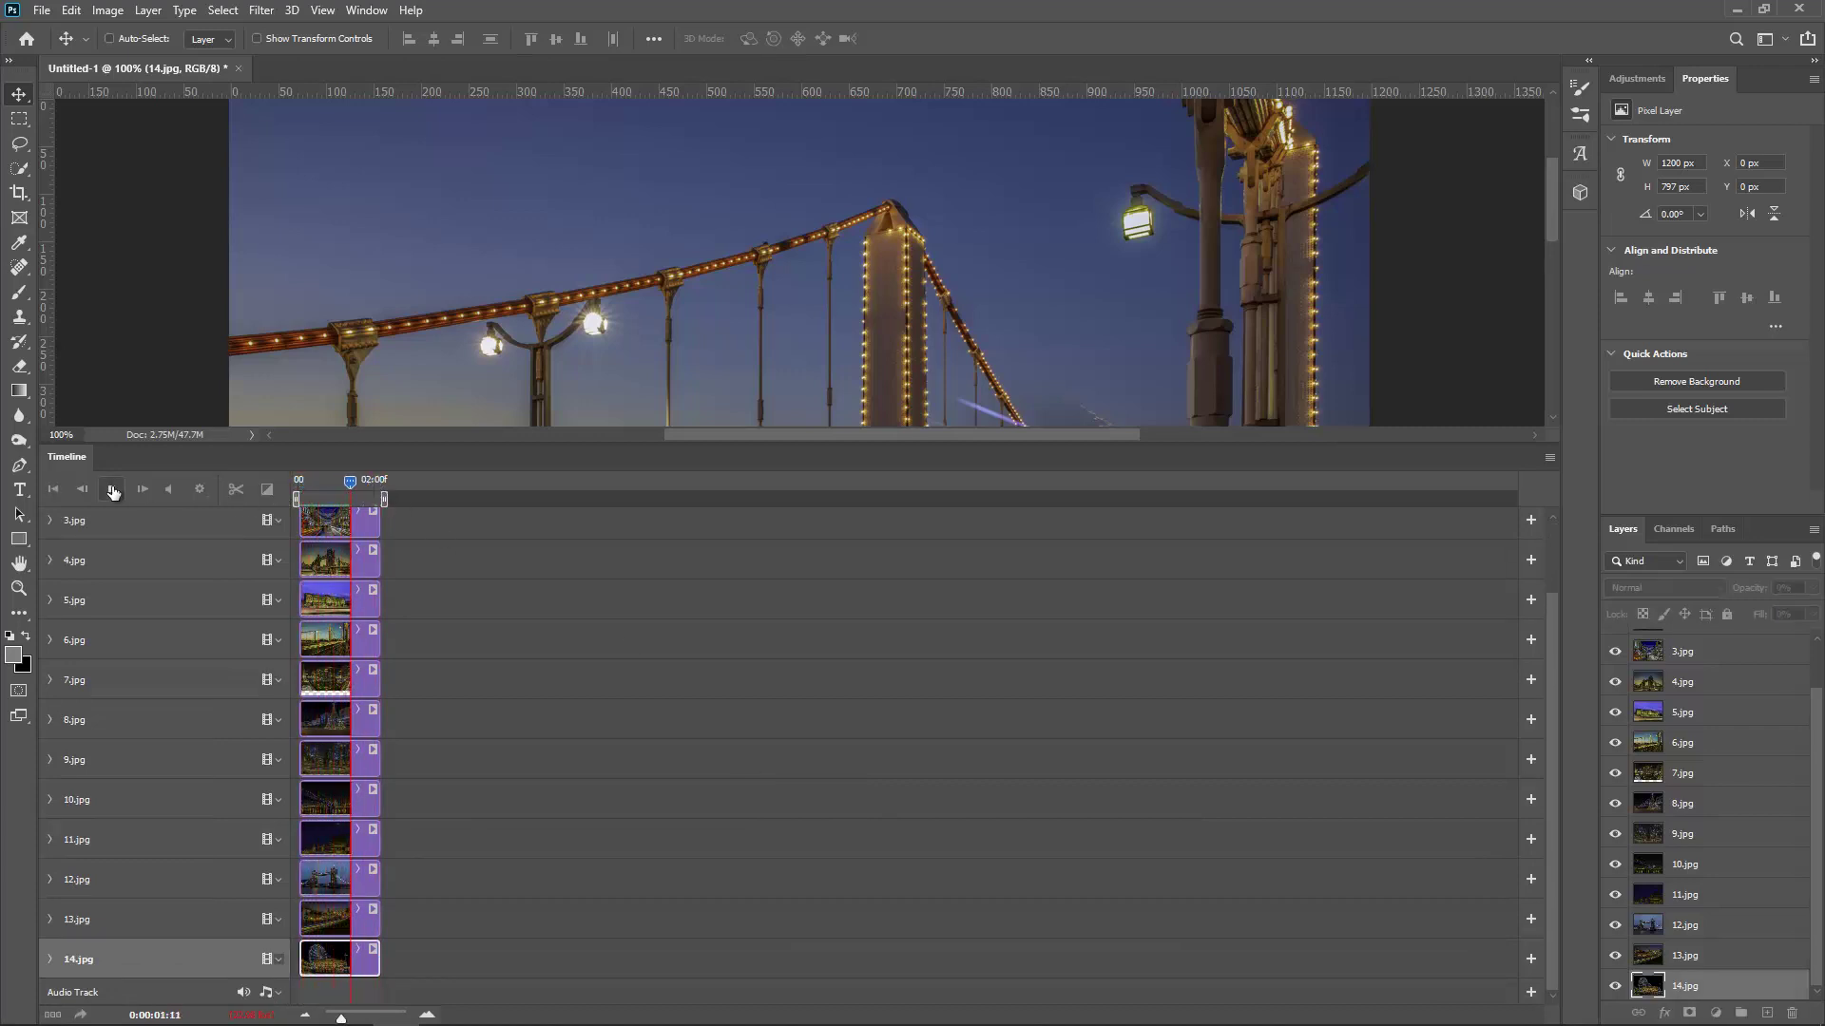
pyautogui.click(112, 490)
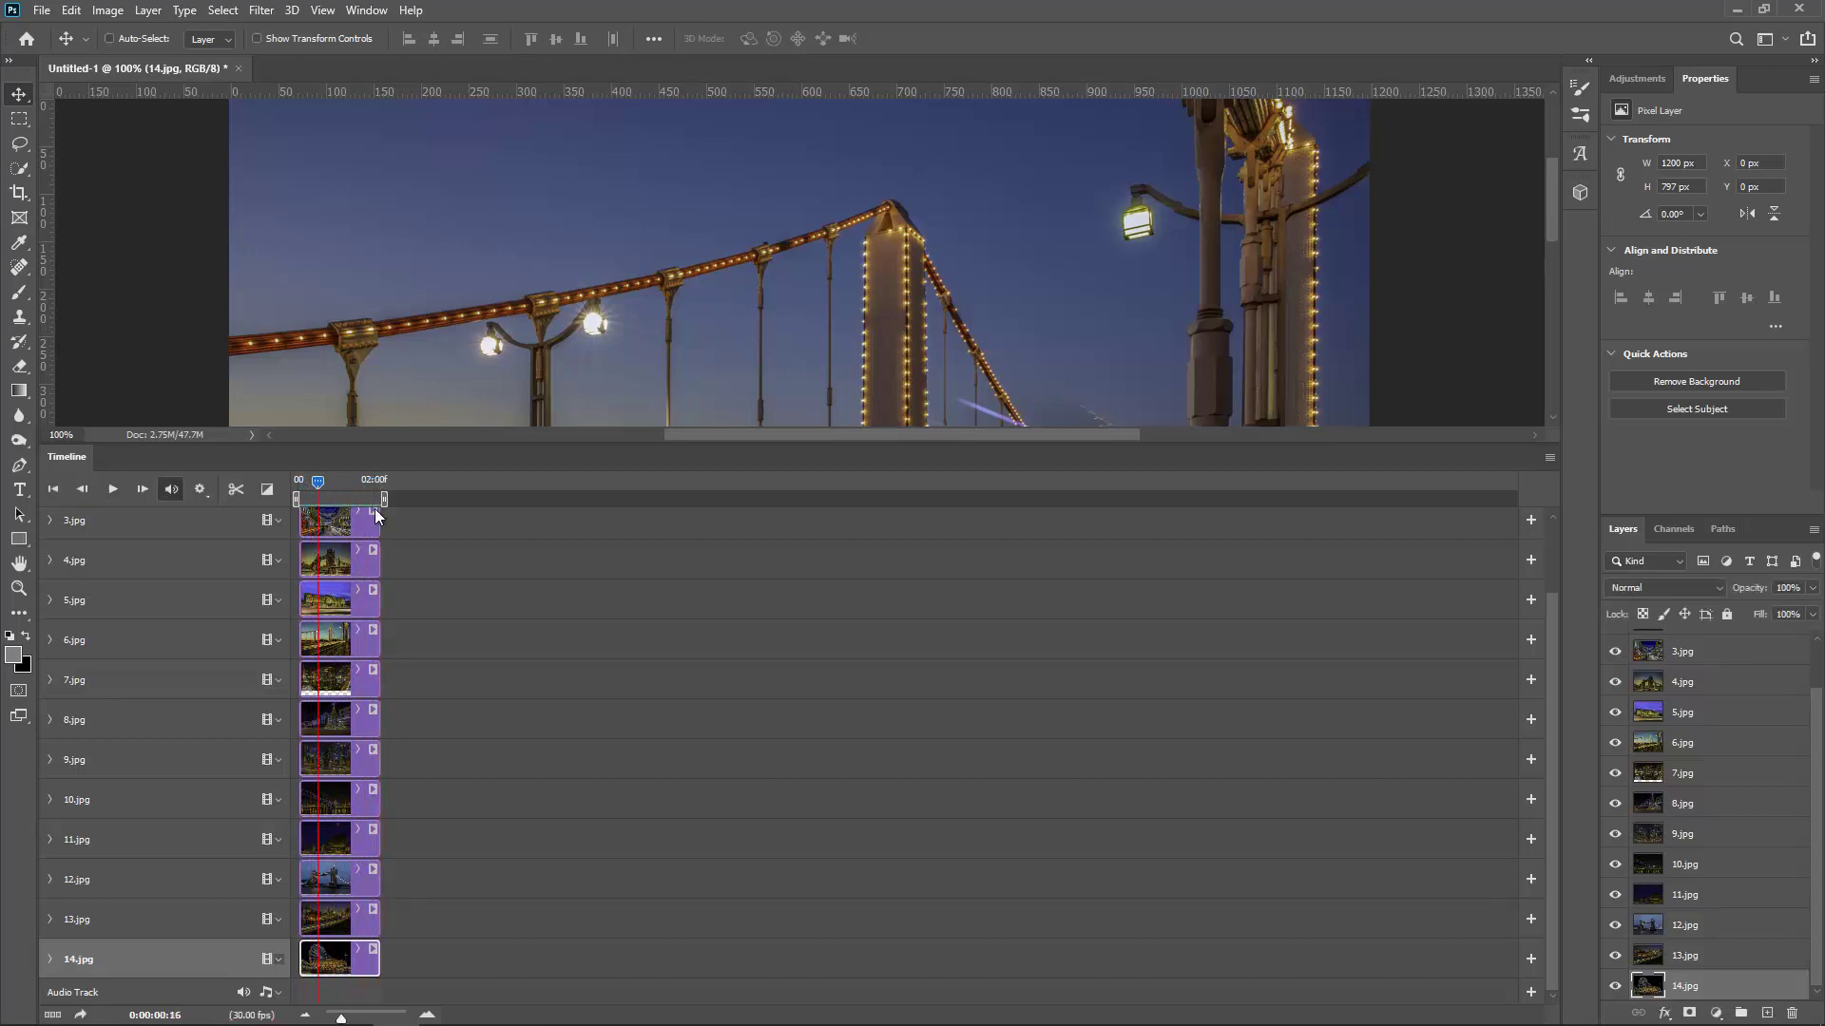
# - Append clips 13.jpg down to 7.jpg after 14.jpg in Video Group 1
pyautogui.moveTo(317, 485); pyautogui.dragTo(291, 494)
pyautogui.moveTo(334, 917); pyautogui.dragTo(416, 958)
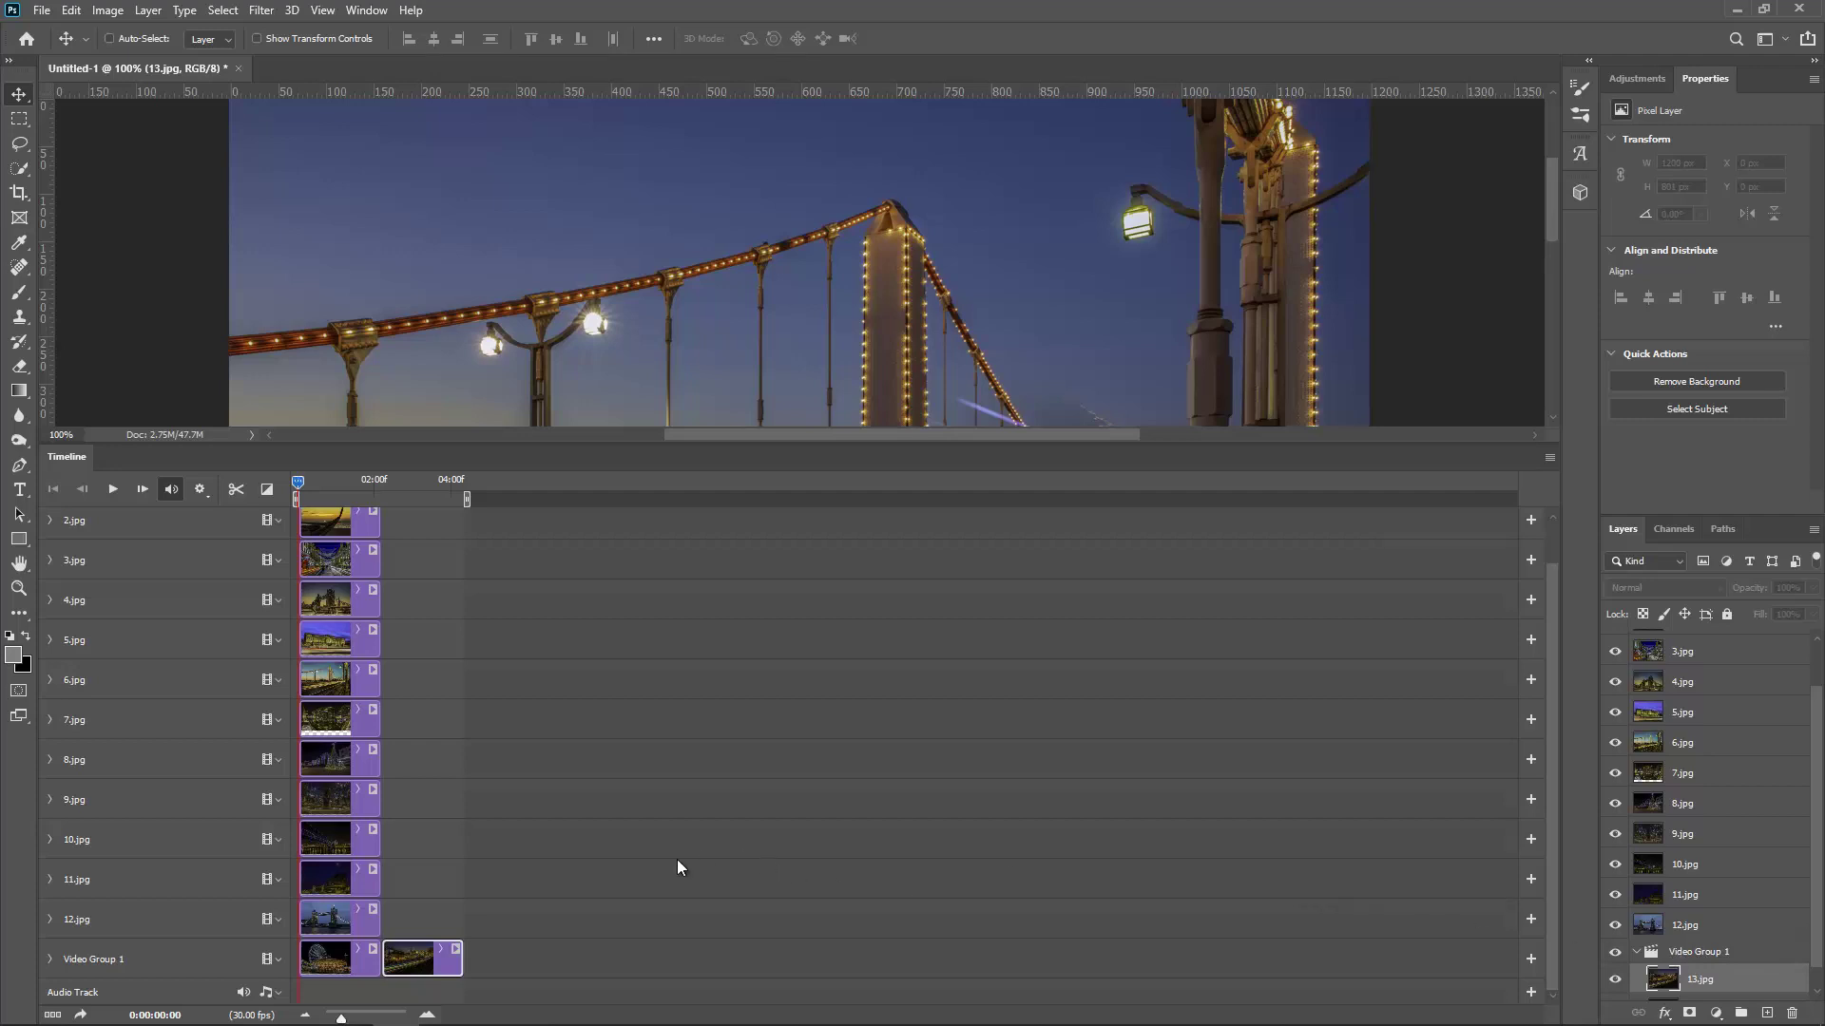
pyautogui.moveTo(367, 920); pyautogui.dragTo(496, 958)
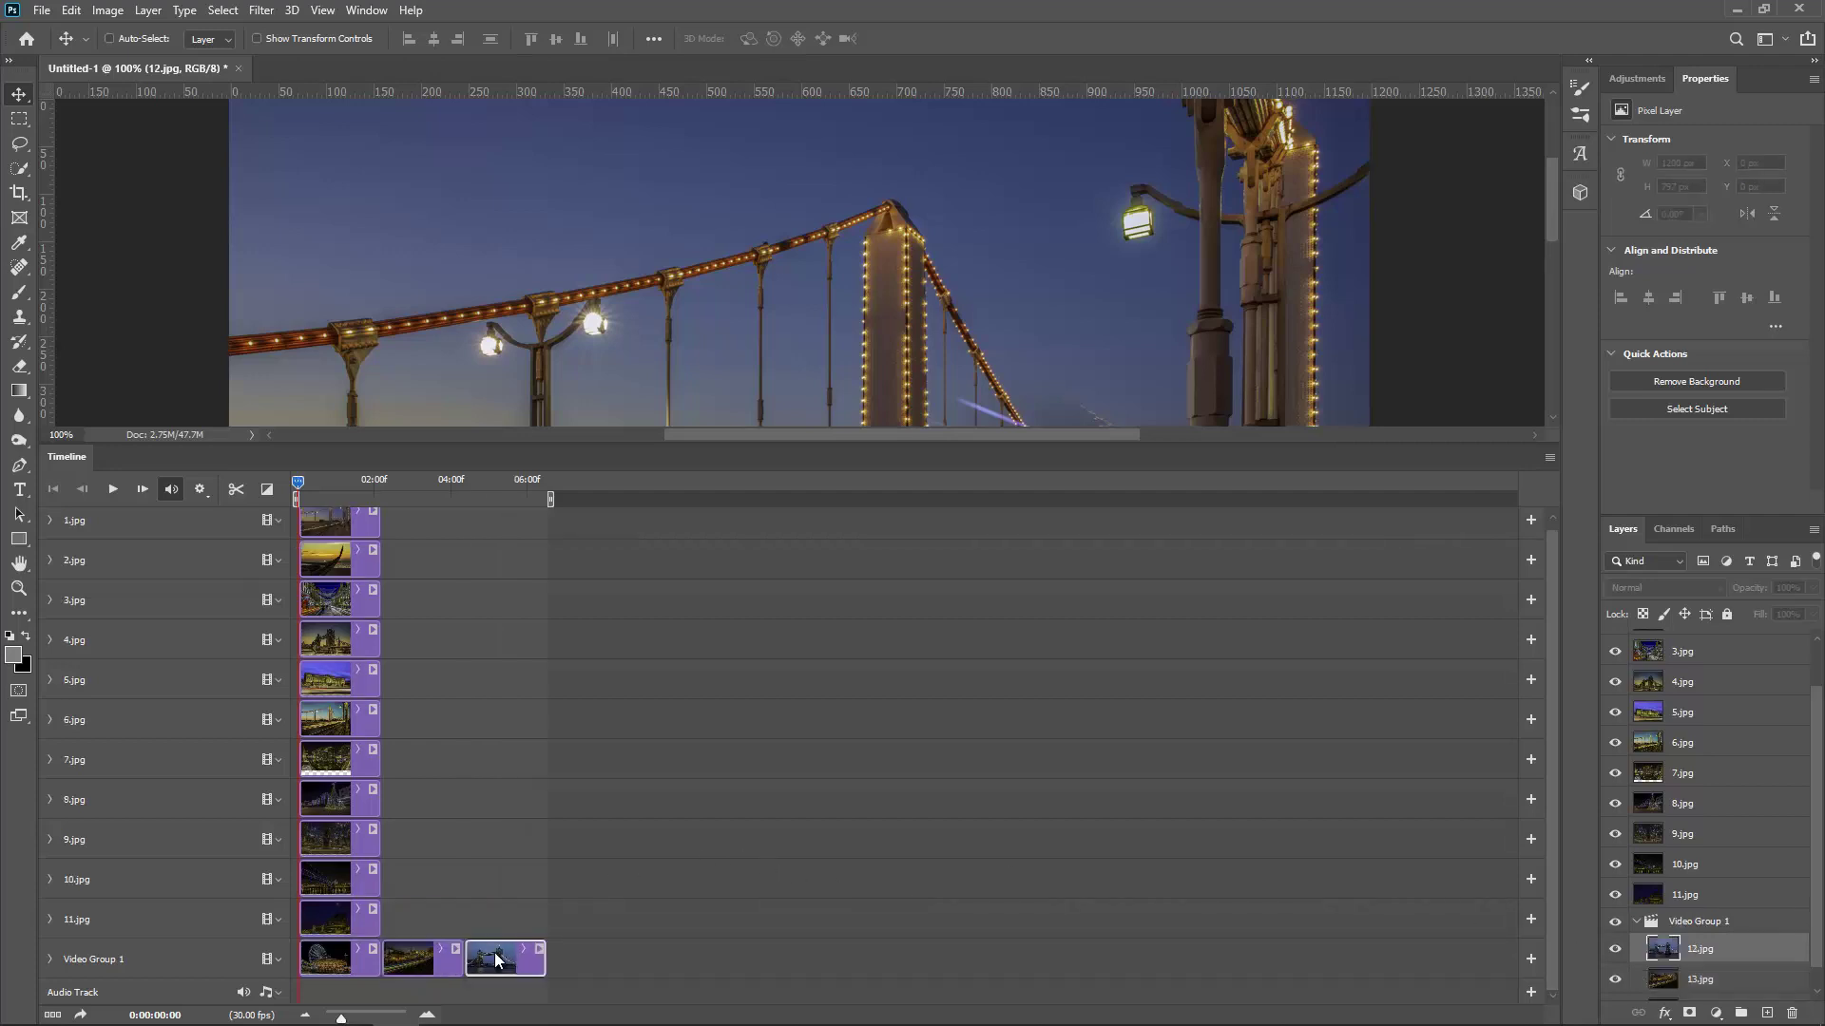
pyautogui.moveTo(342, 918); pyautogui.dragTo(674, 929)
pyautogui.moveTo(347, 855); pyautogui.dragTo(708, 891)
pyautogui.moveTo(347, 807); pyautogui.dragTo(831, 849)
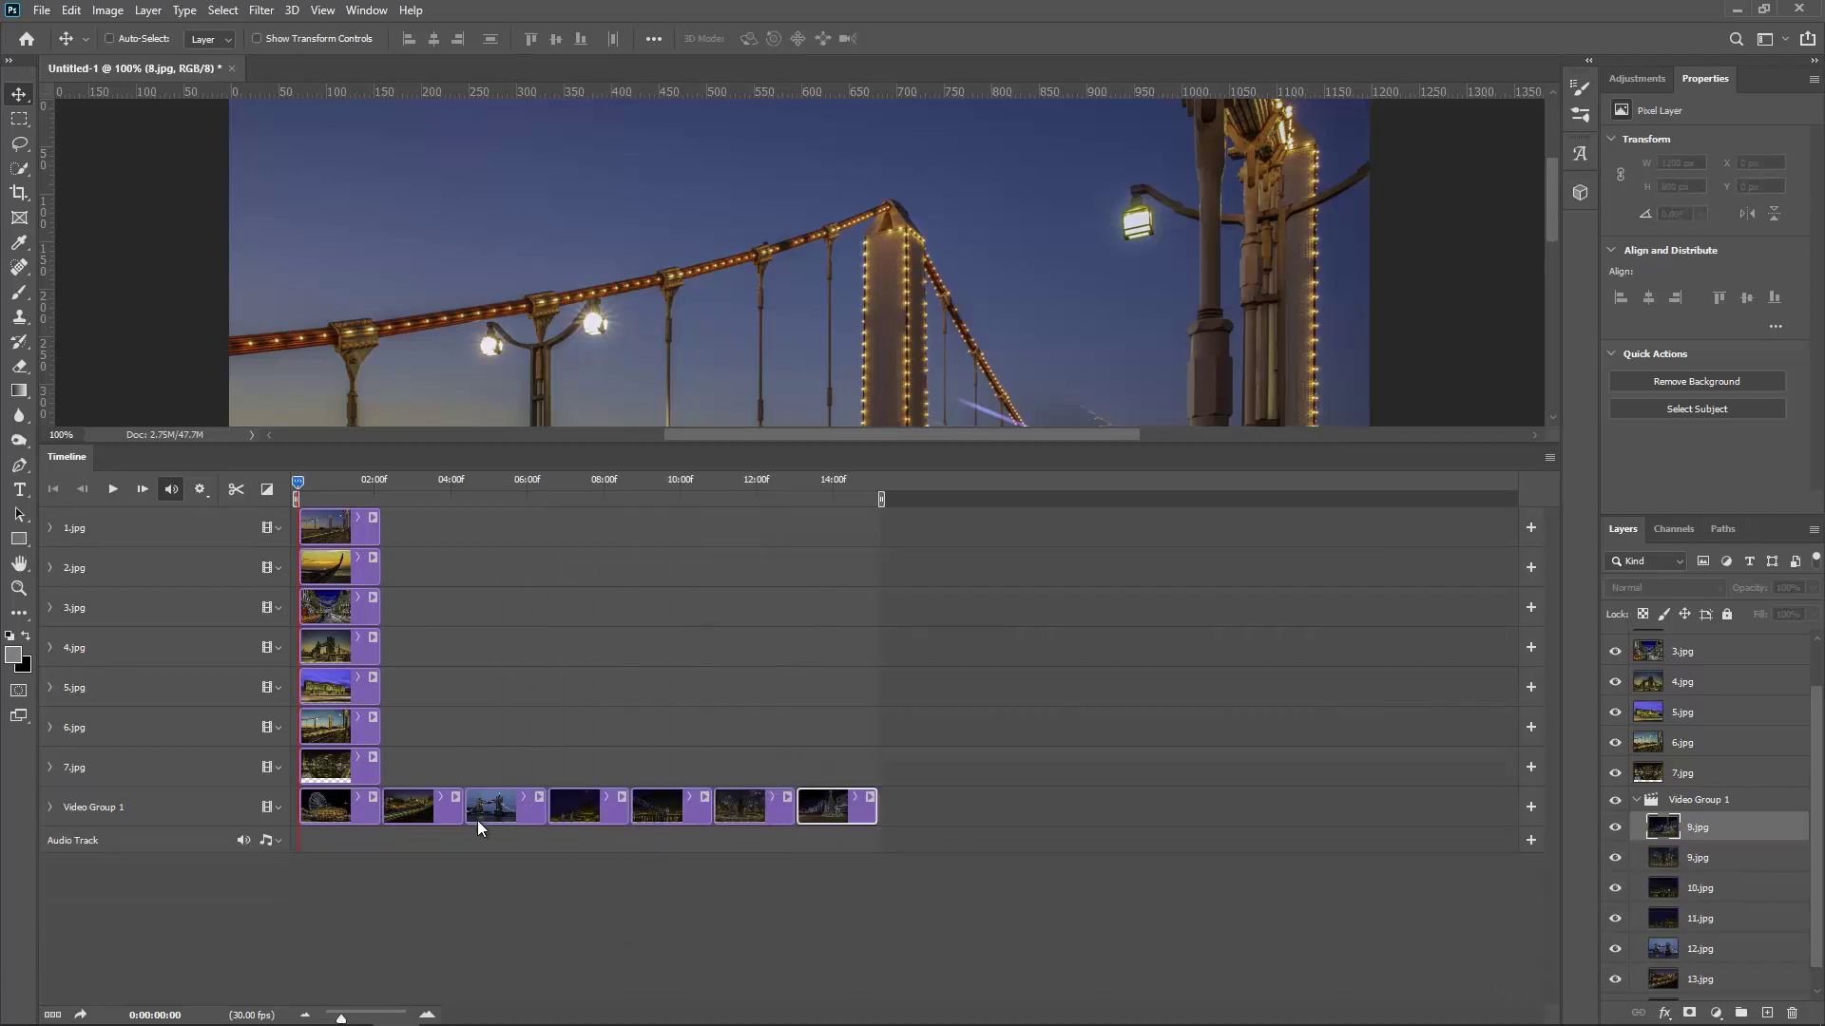
pyautogui.moveTo(348, 774); pyautogui.dragTo(924, 804)
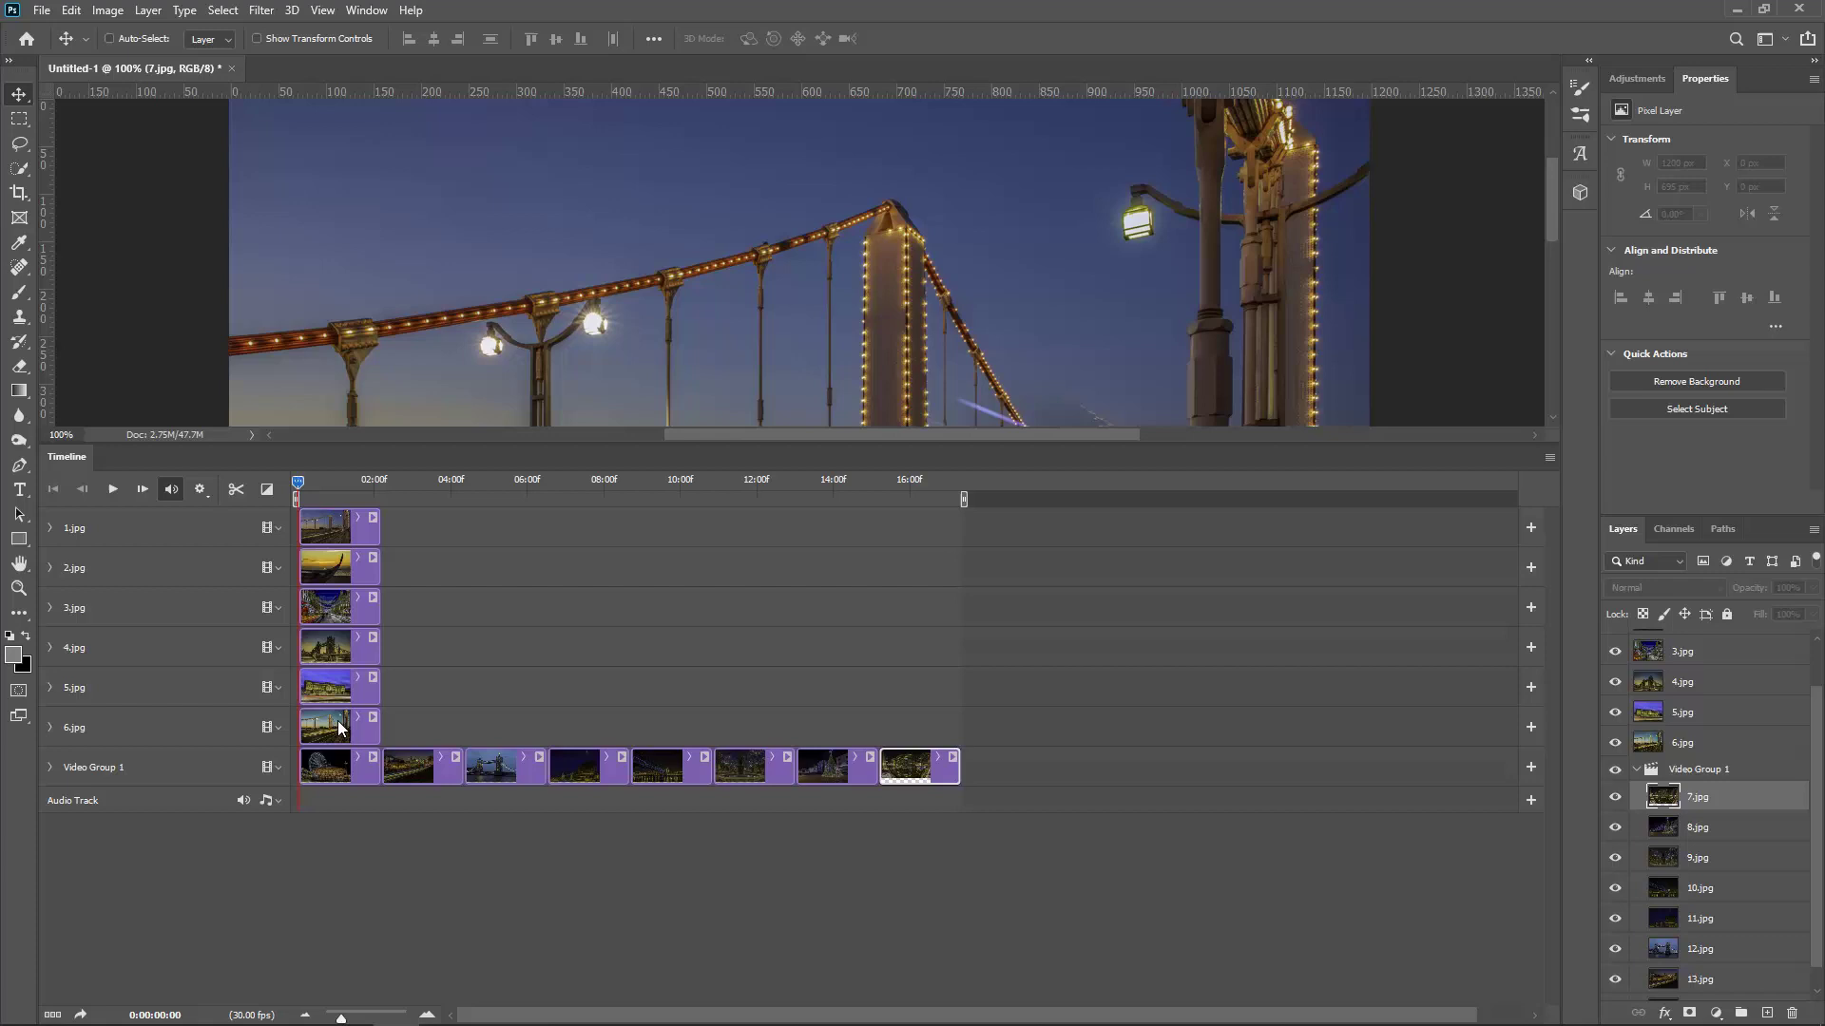
# - Append clips 6.jpg down to 1.jpg to the end of Video Group 1
pyautogui.moveTo(342, 728); pyautogui.dragTo(1009, 770)
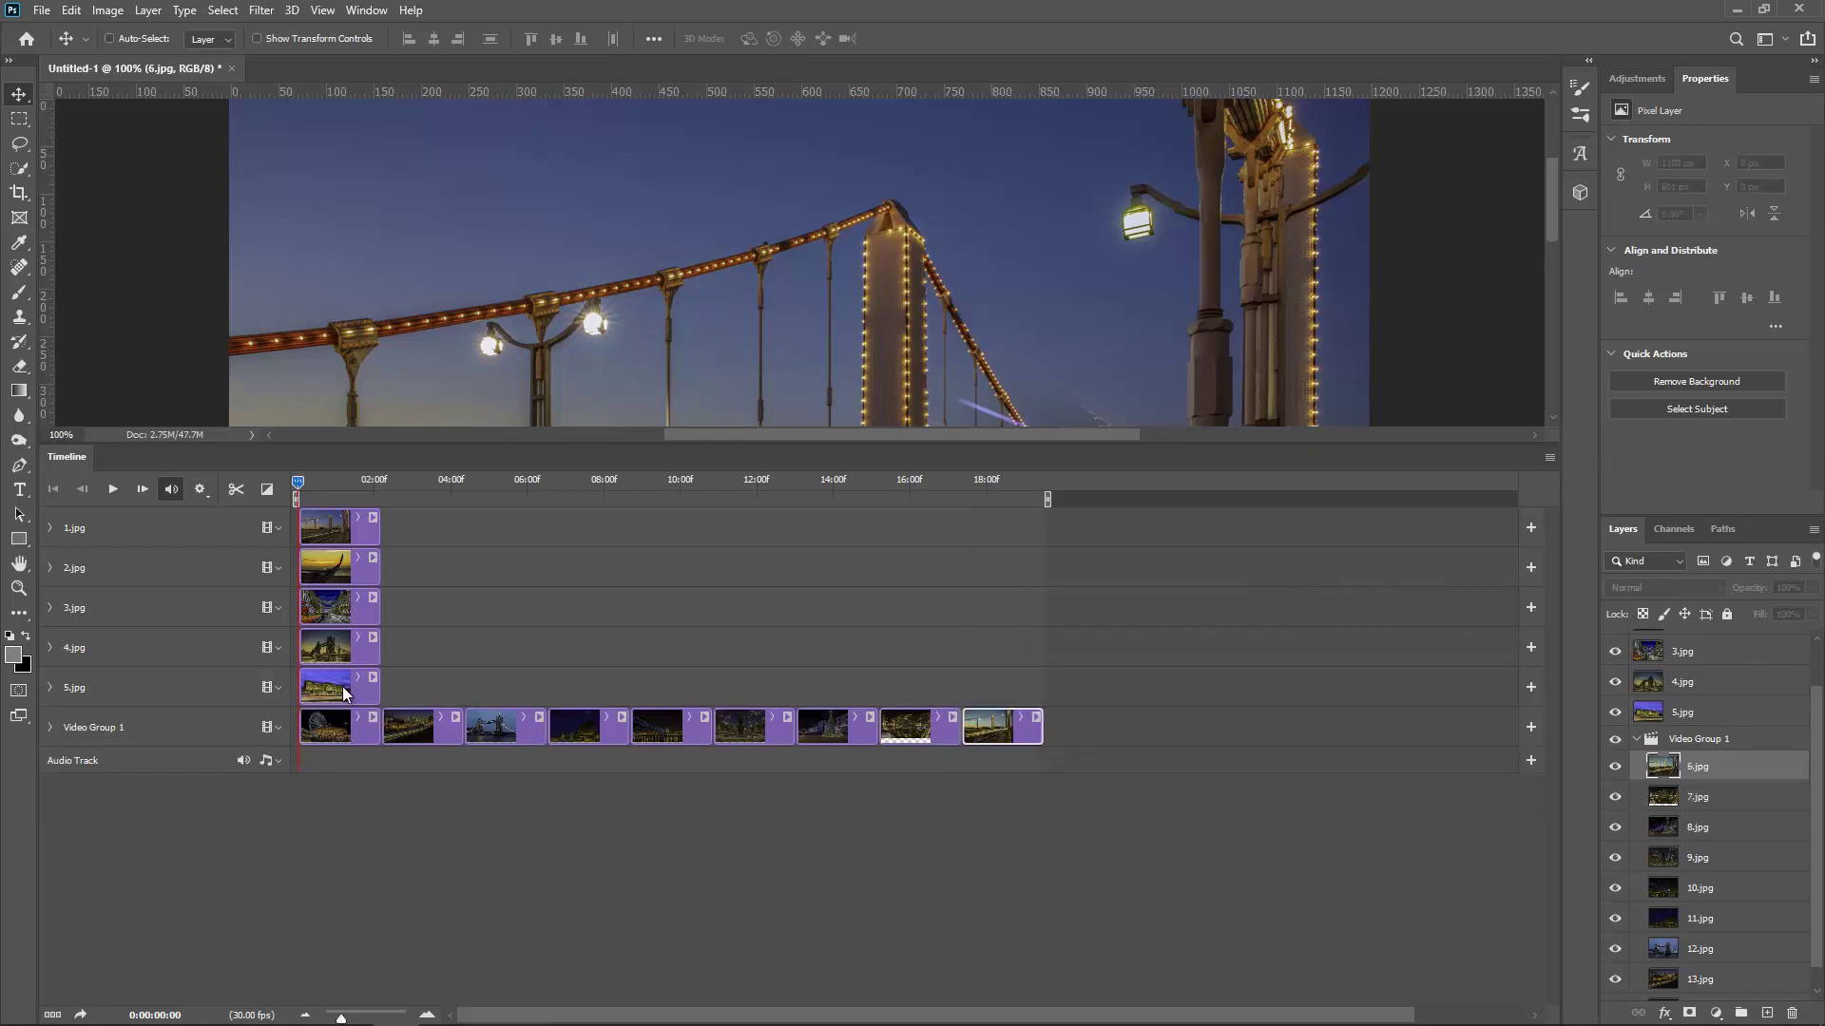
pyautogui.moveTo(344, 694); pyautogui.dragTo(1123, 740)
pyautogui.moveTo(351, 649); pyautogui.dragTo(1142, 674)
pyautogui.moveTo(355, 608); pyautogui.dragTo(1224, 645)
pyautogui.moveTo(332, 571); pyautogui.dragTo(1323, 610)
pyautogui.moveTo(342, 528); pyautogui.dragTo(1418, 583)
# - Preview the assembled slideshow, enlarge the canvas area, replay it, and return to the start
pyautogui.press('space')
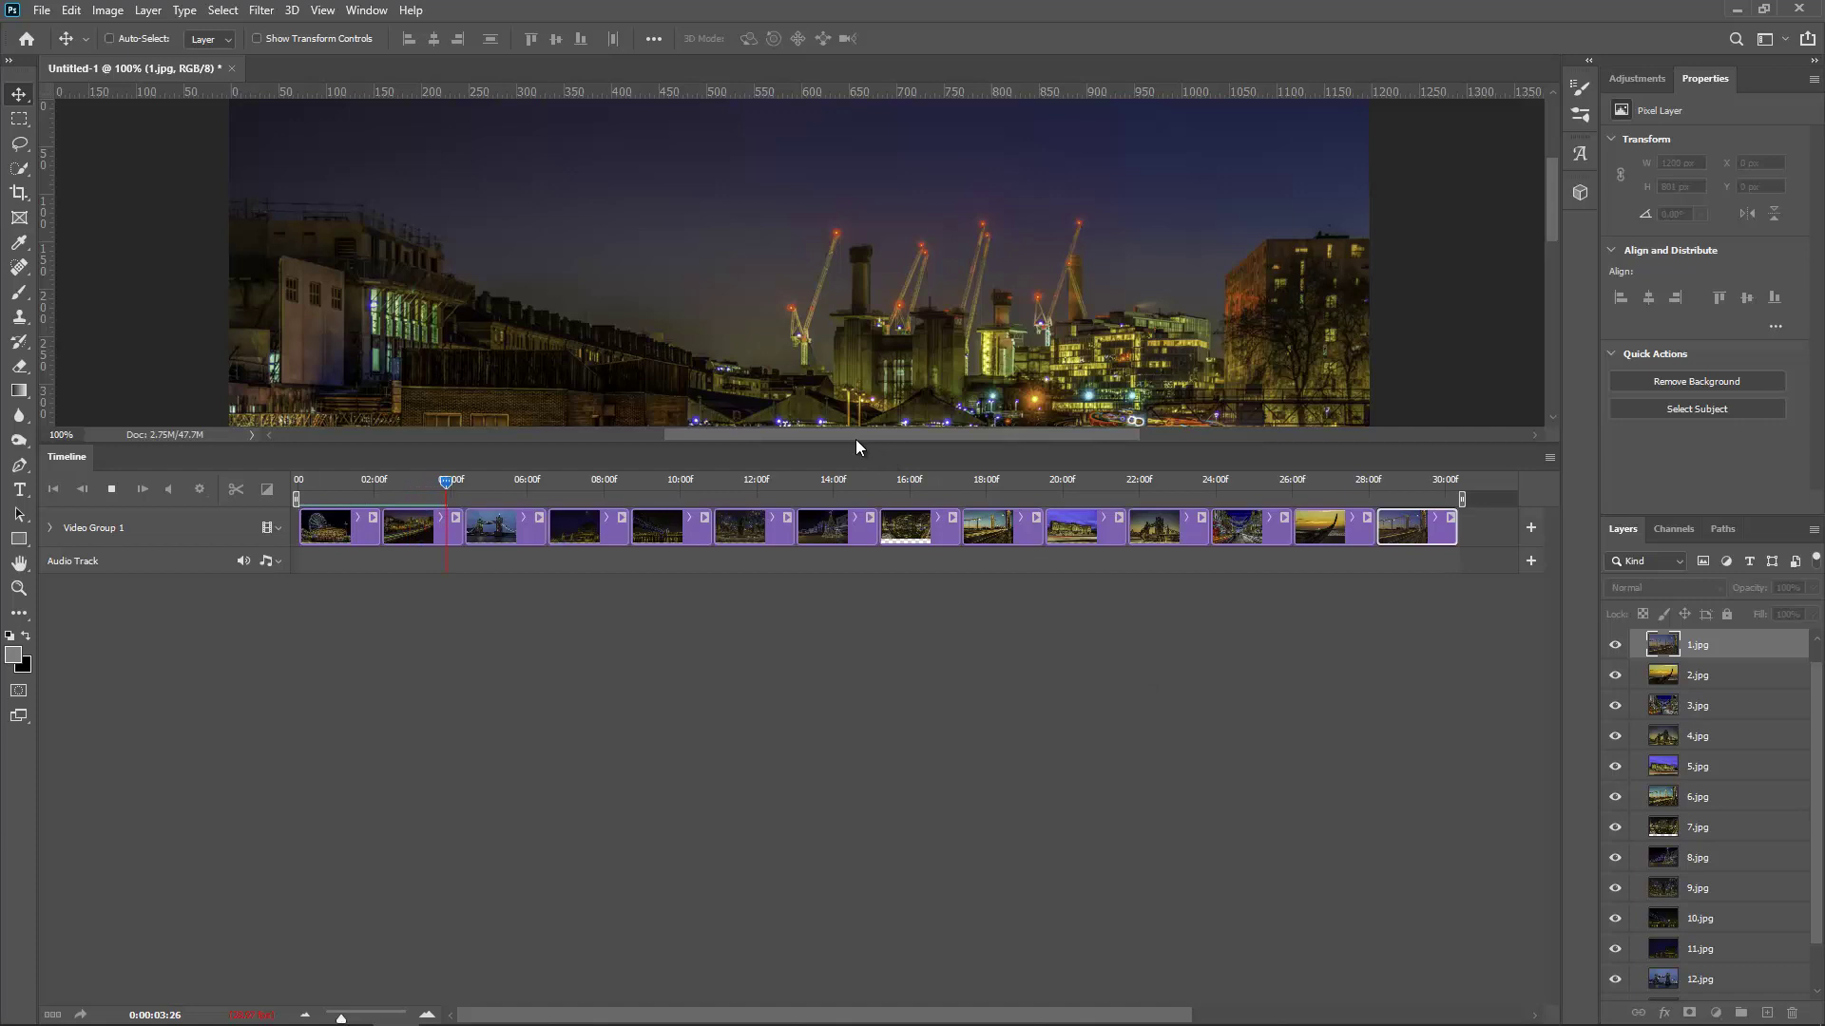
pyautogui.press('space')
pyautogui.click(314, 481)
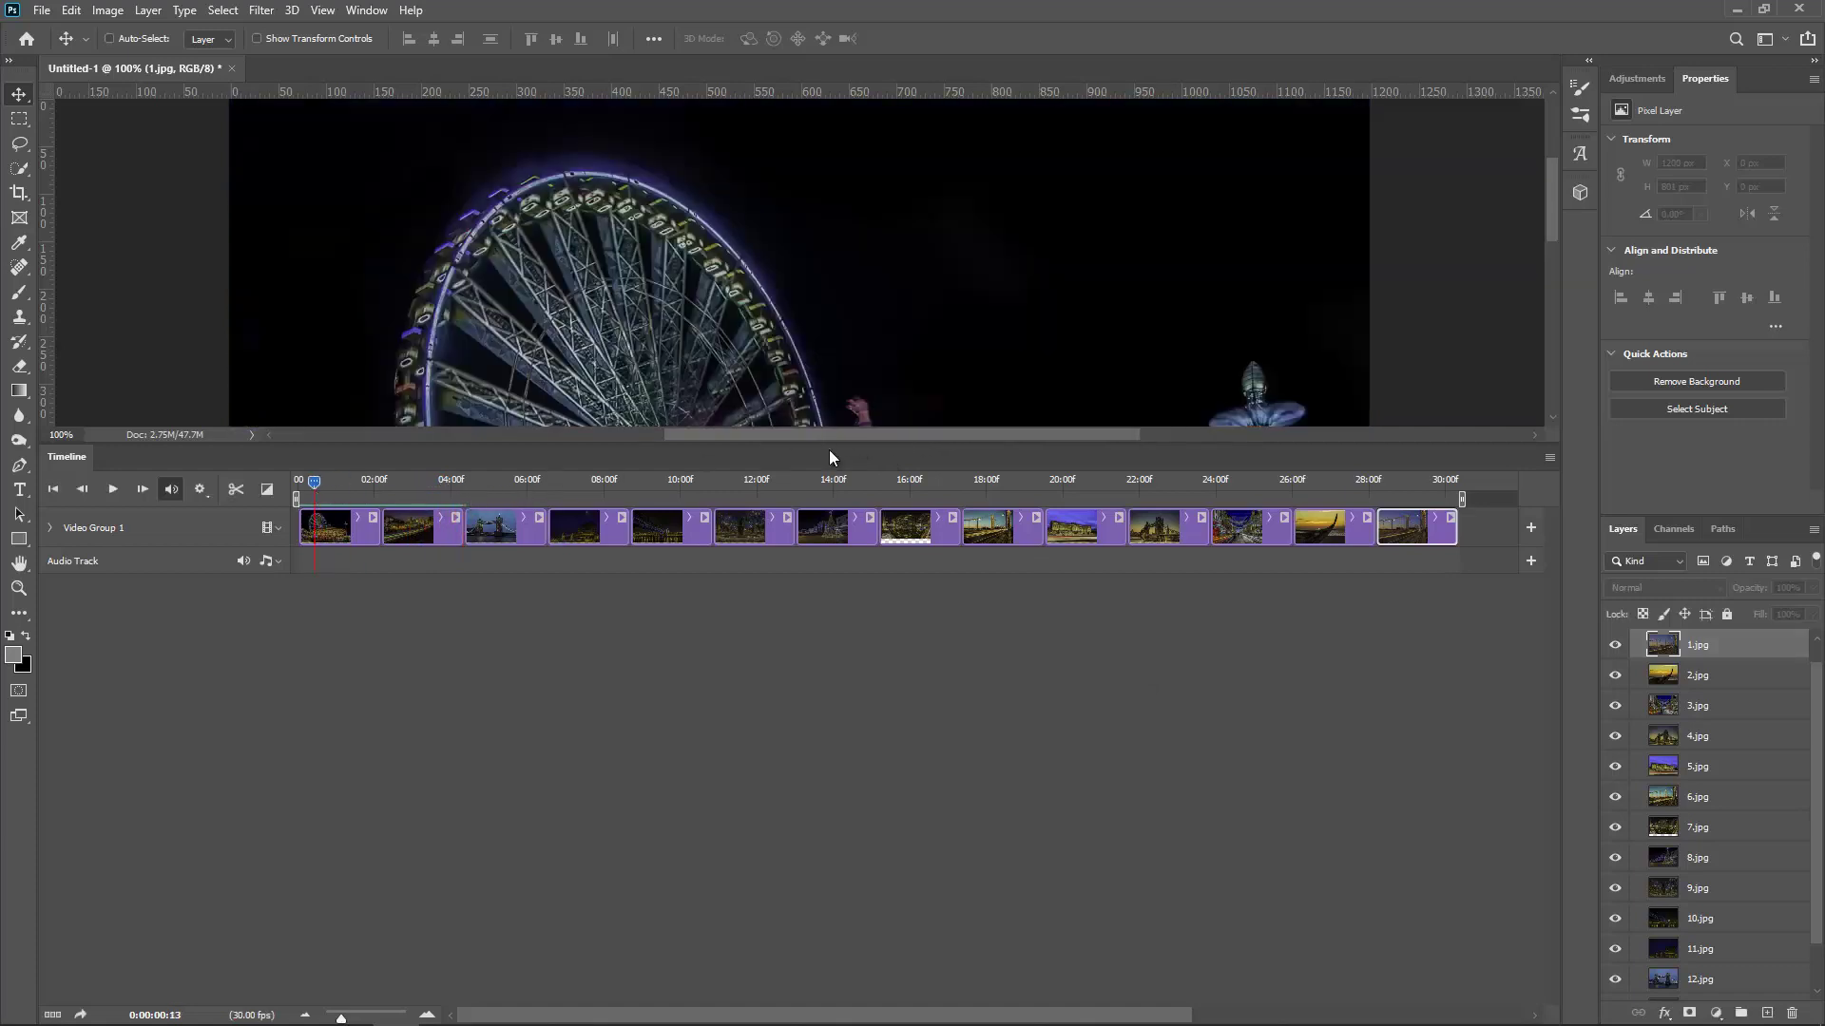
pyautogui.moveTo(820, 445); pyautogui.dragTo(829, 704)
pyautogui.press('space')
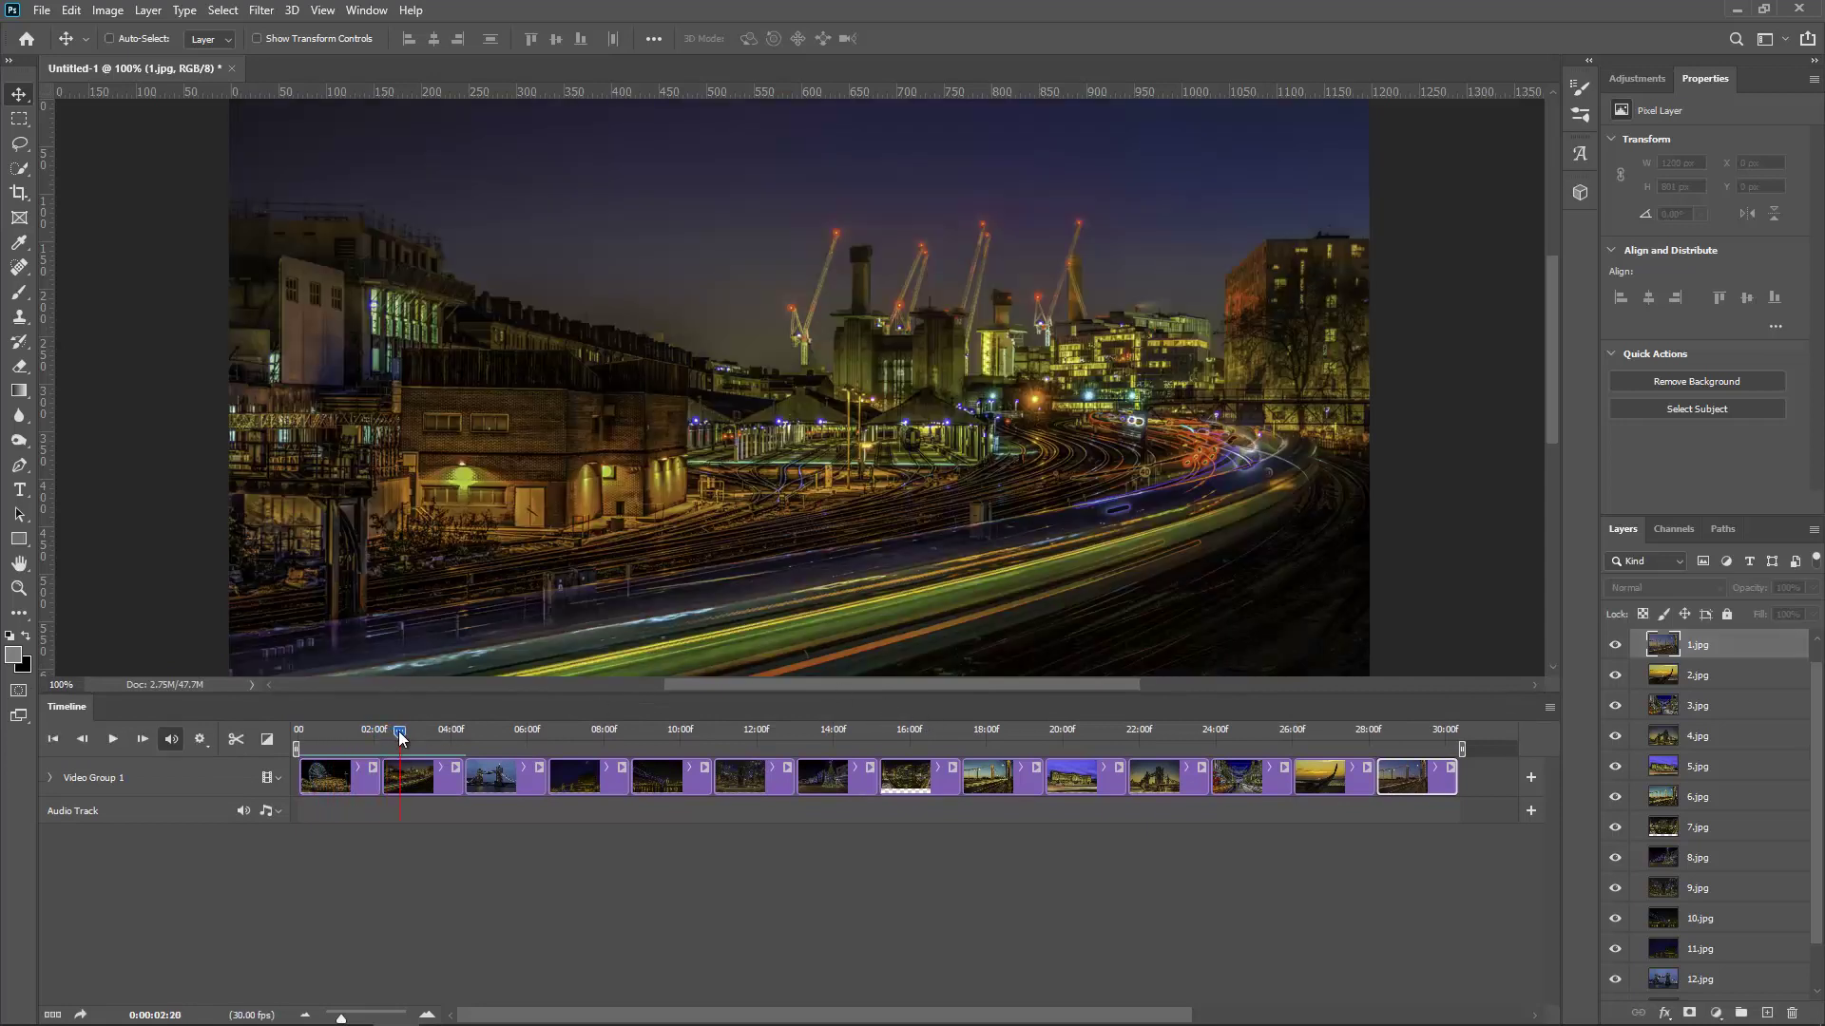
pyautogui.press('space')
pyautogui.press('Home')
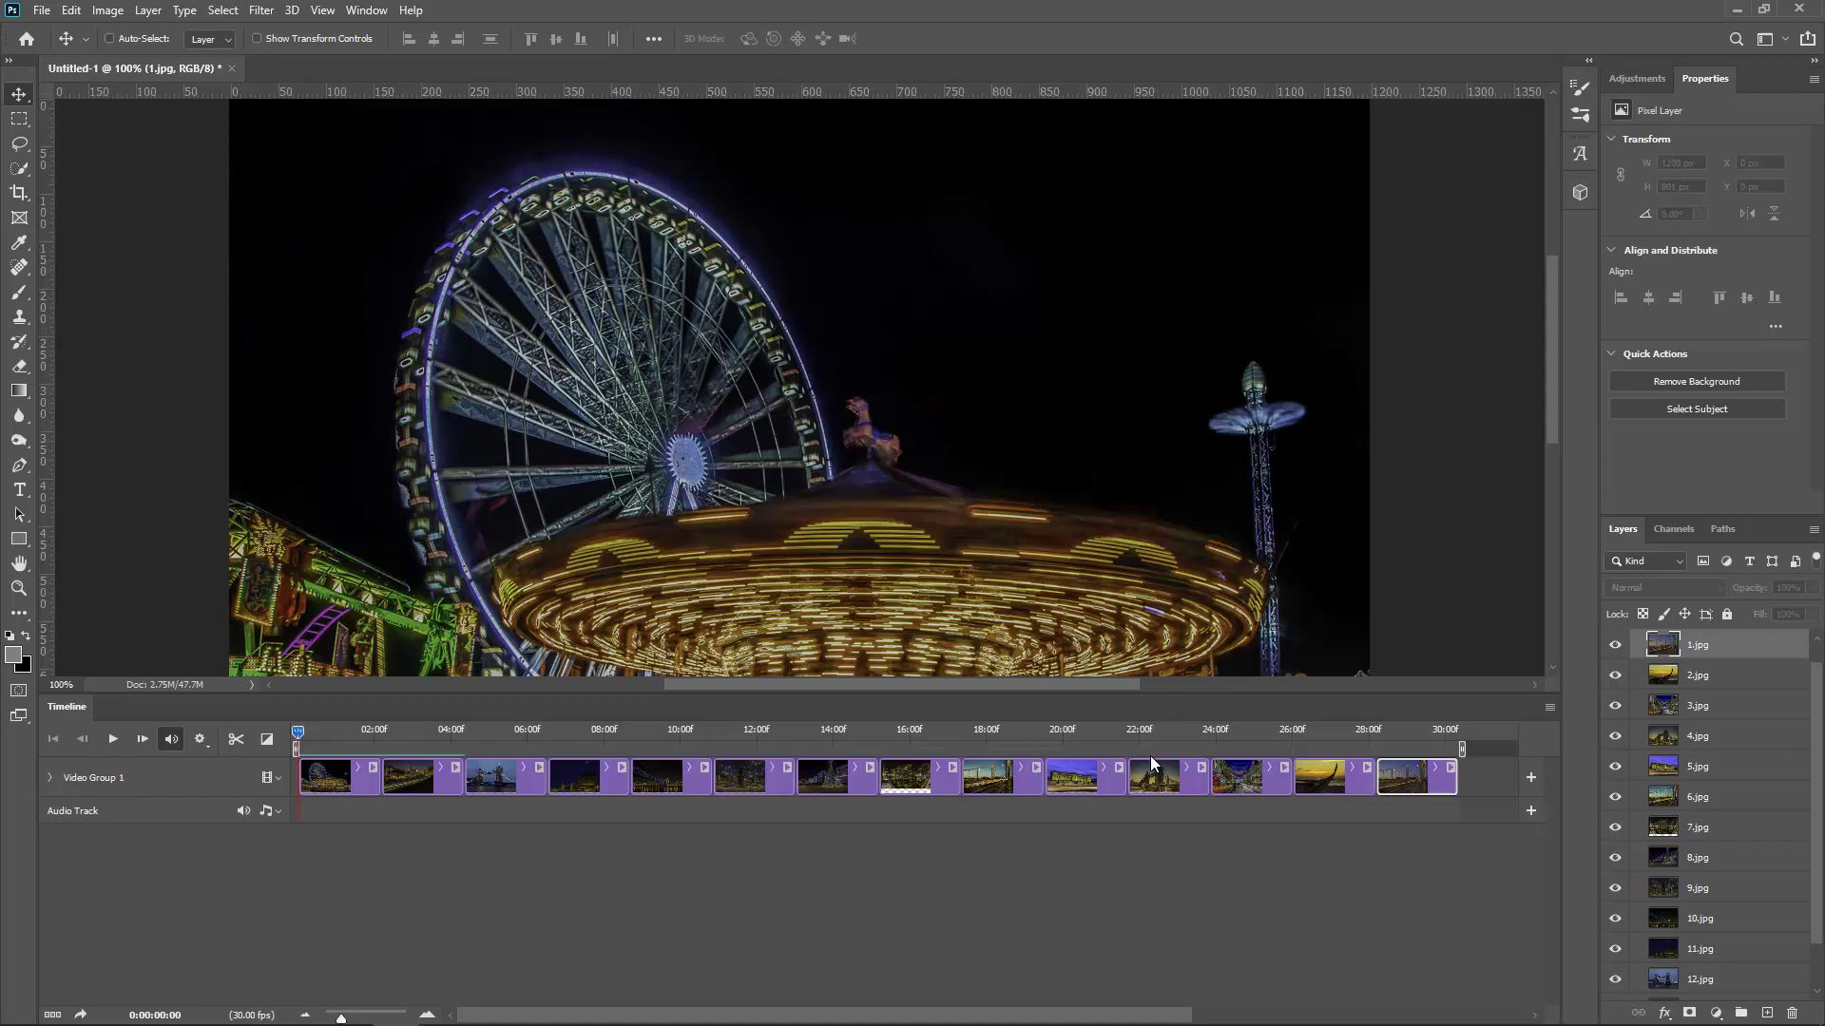
# - Add Cross Fades at the first two cuts, then undo both
pyautogui.click(359, 784)
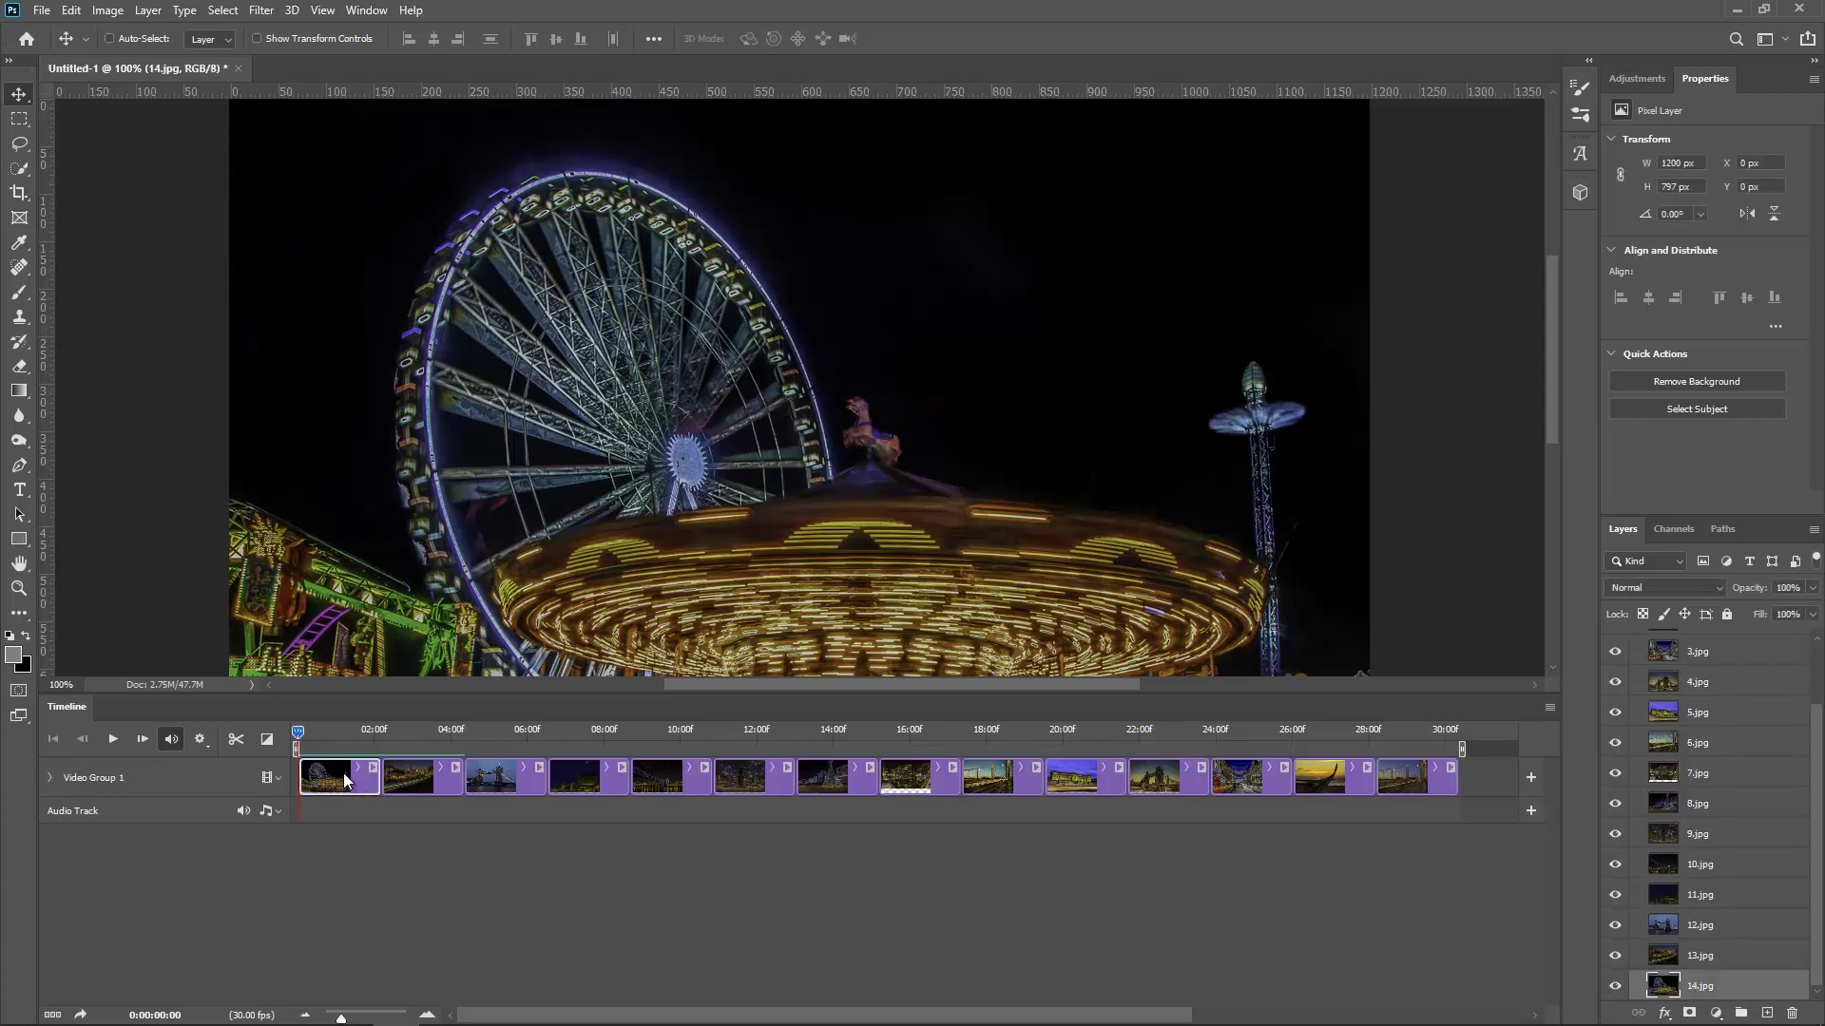
pyautogui.click(267, 739)
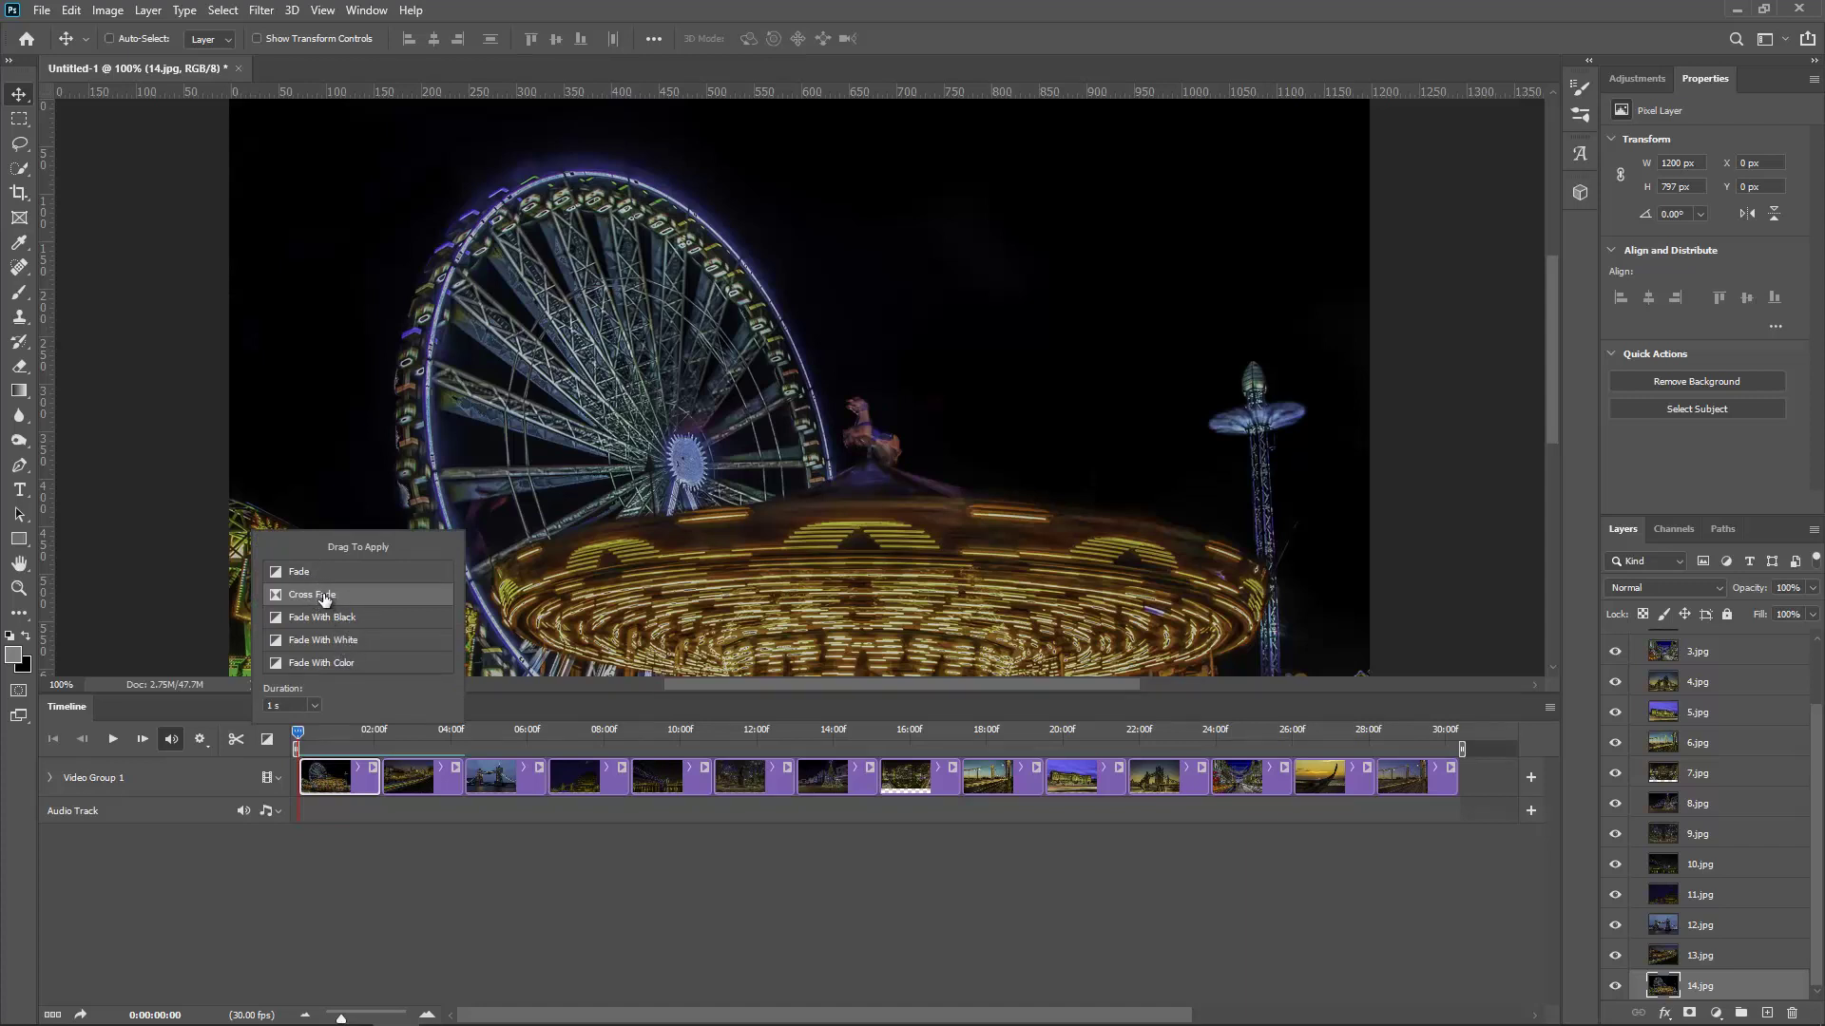
pyautogui.moveTo(324, 599); pyautogui.dragTo(384, 778)
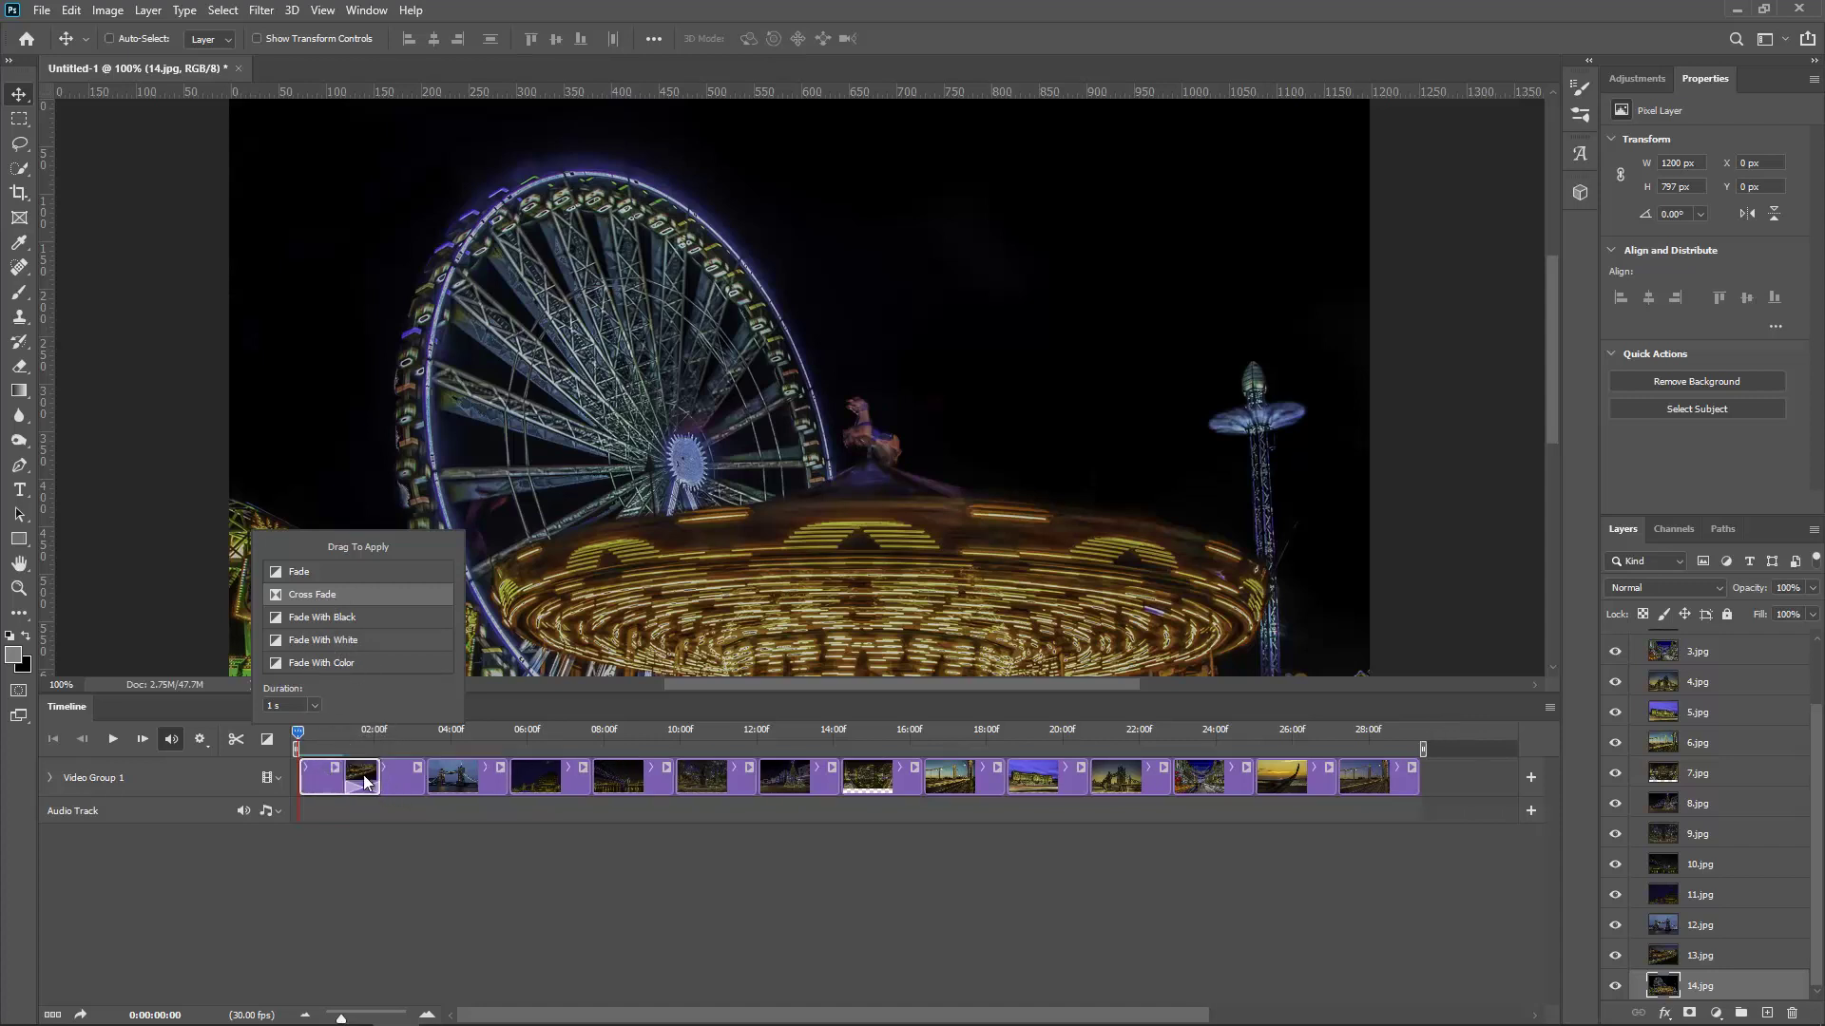
pyautogui.moveTo(323, 602); pyautogui.dragTo(586, 781)
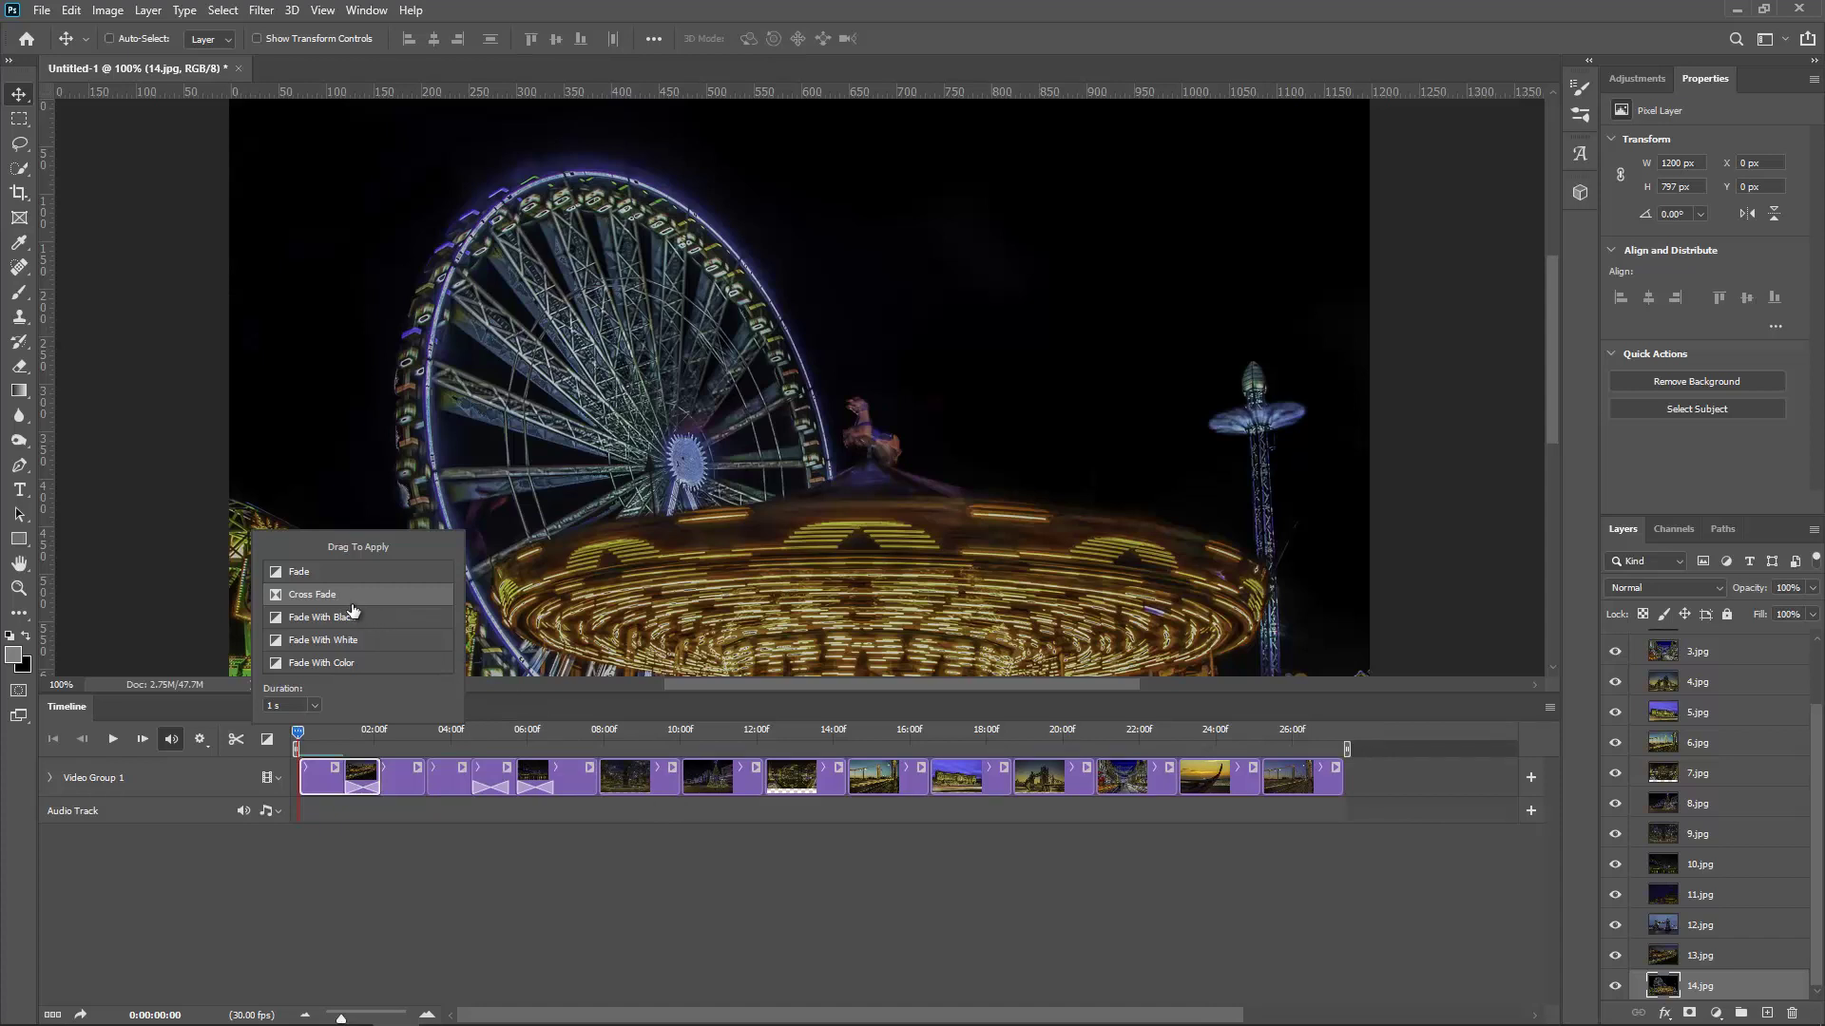
pyautogui.hotkey('ctrl', 'z')
pyautogui.hotkey('ctrl', 'z')
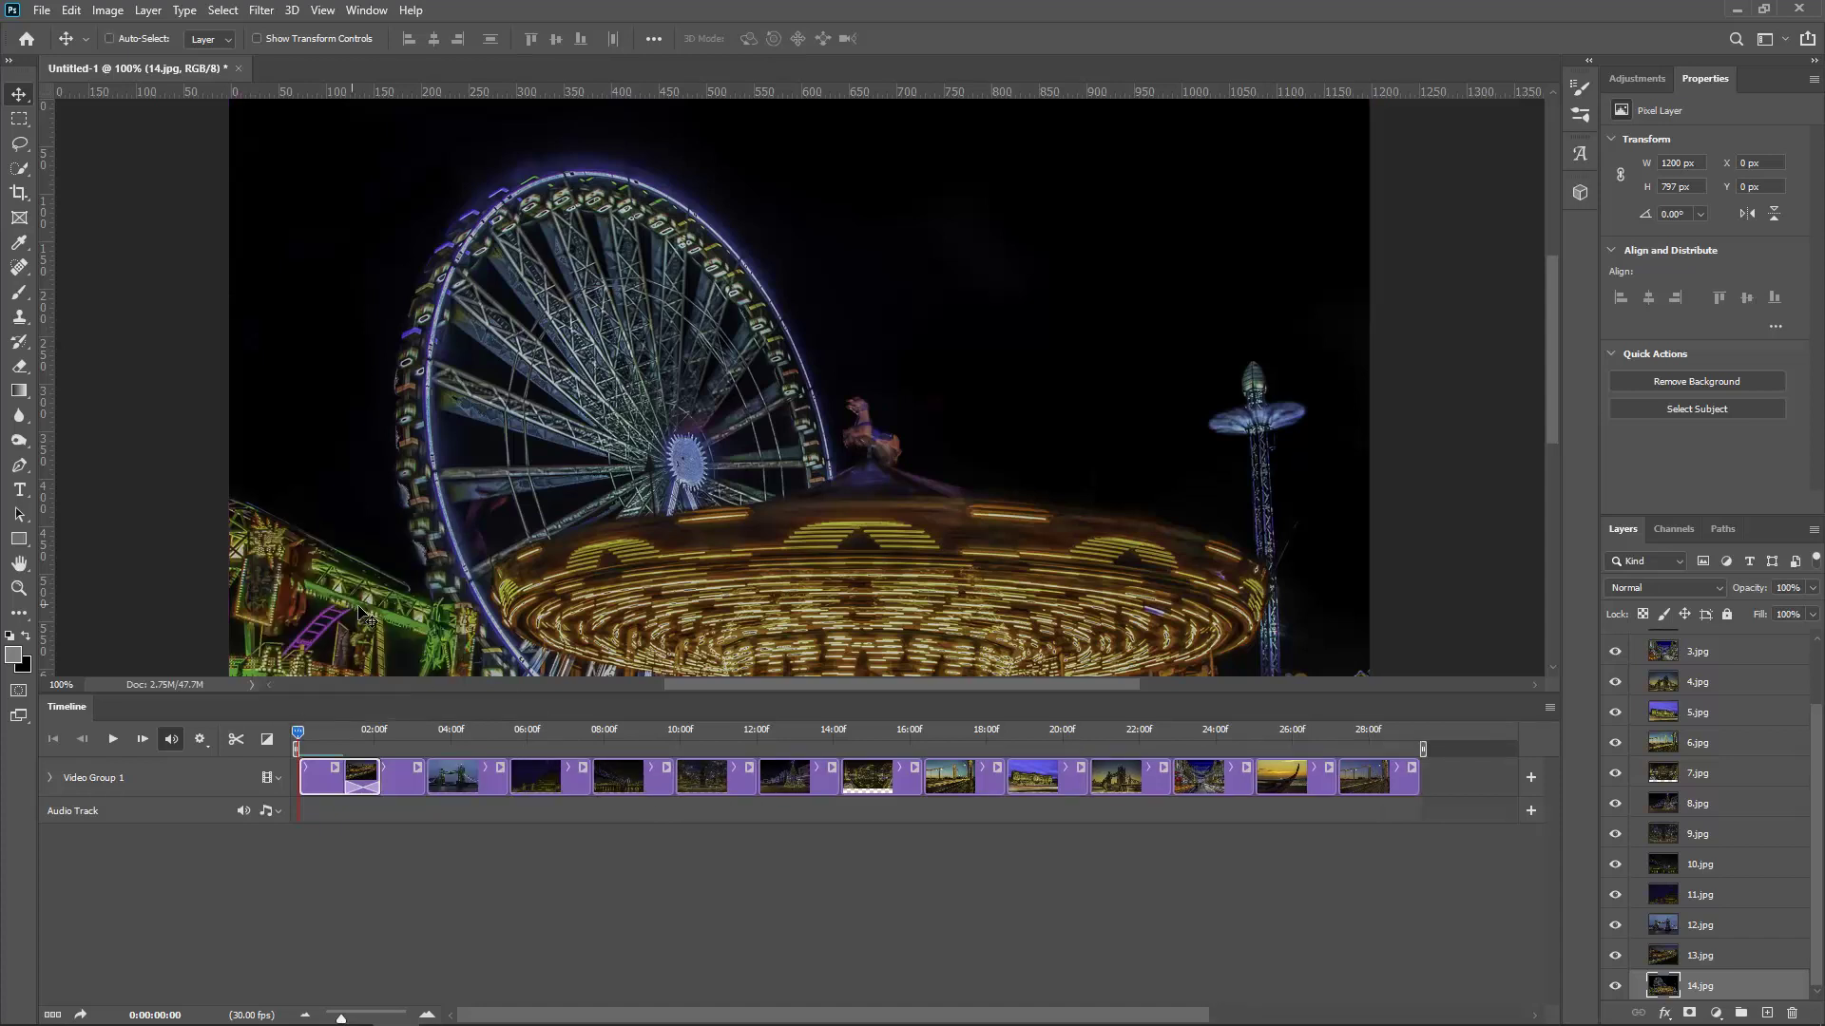
pyautogui.hotkey('ctrl', 'z')
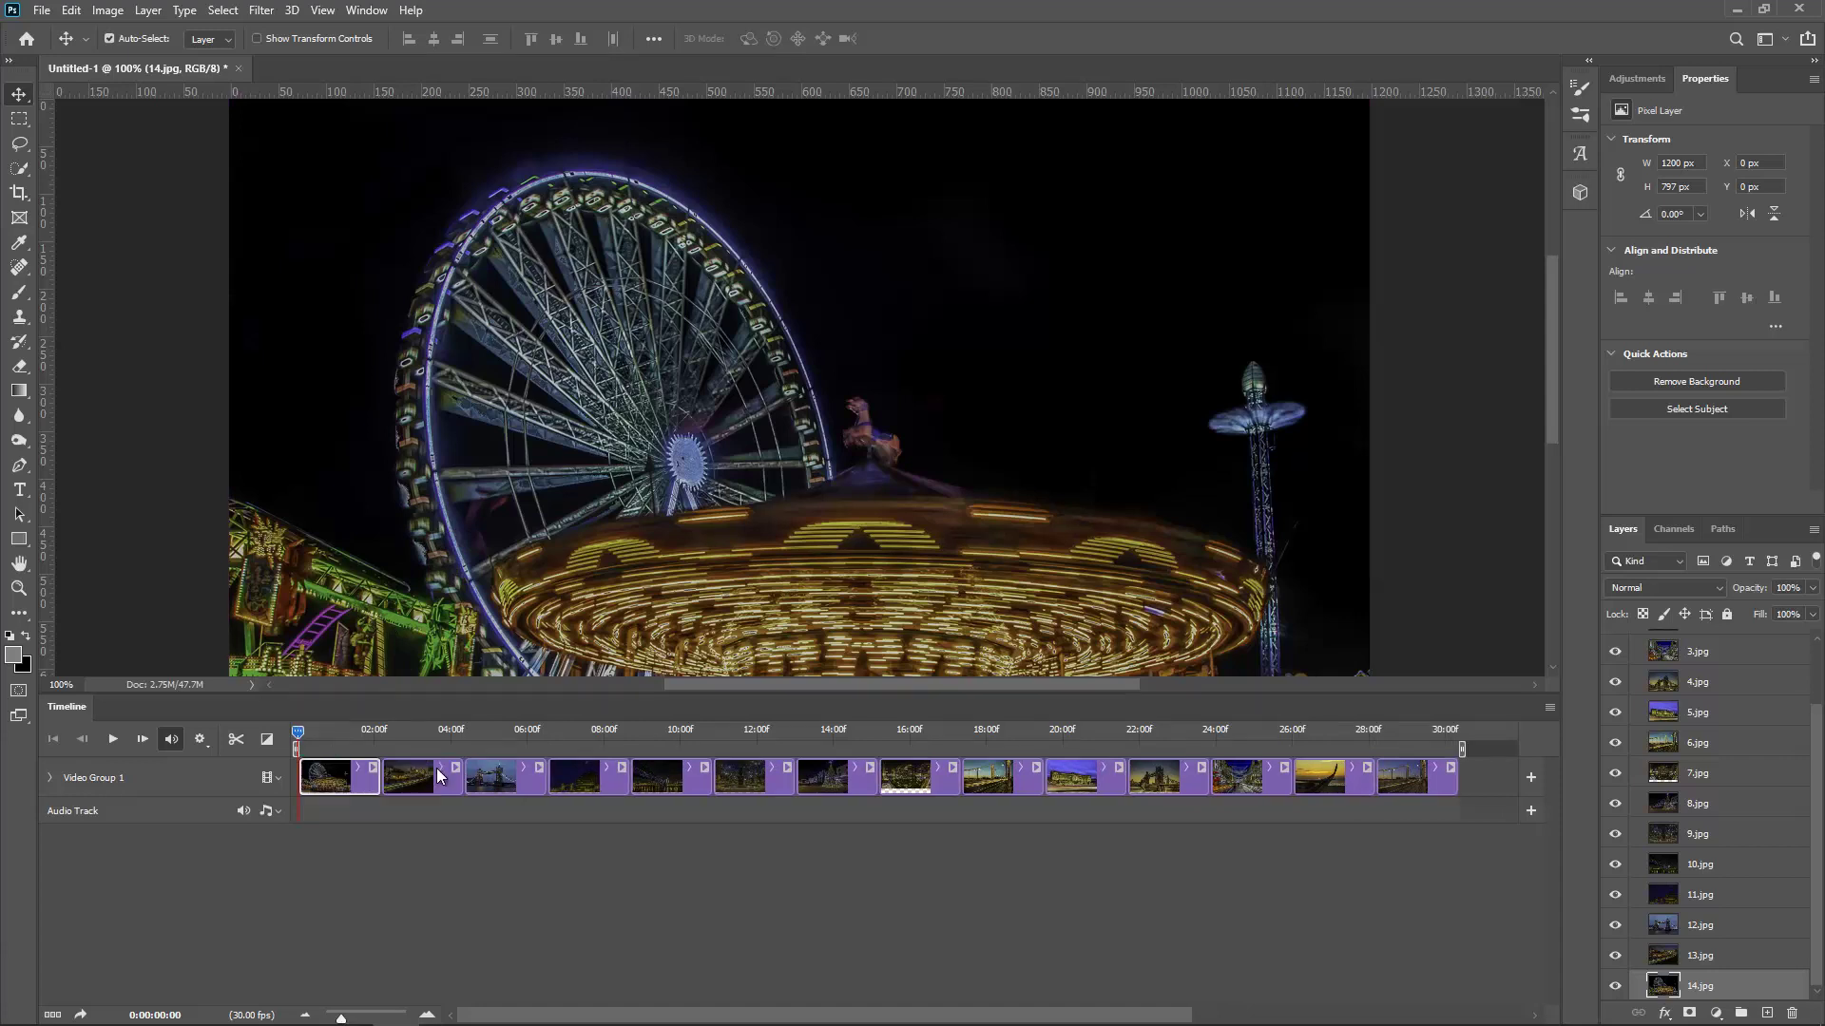
# - Drag Cross Fade onto every clip boundary in Video Group 1
pyautogui.click(267, 739)
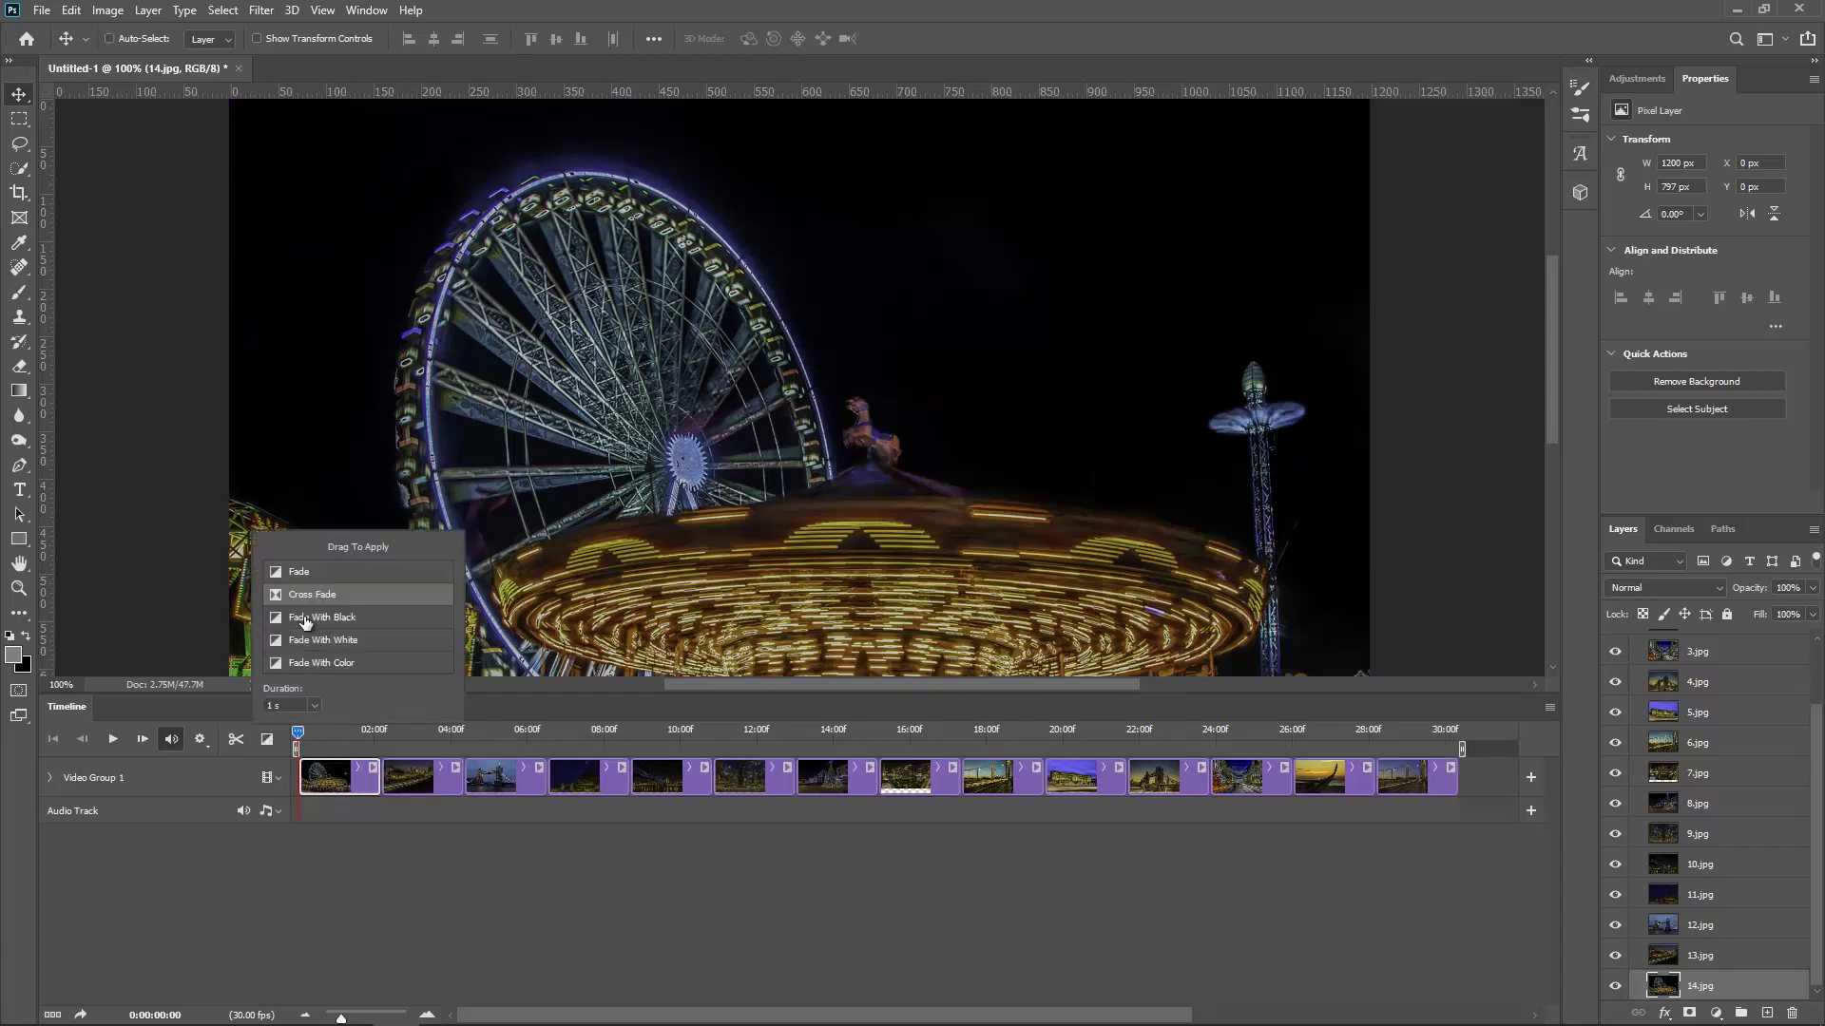
pyautogui.moveTo(310, 594); pyautogui.dragTo(399, 775)
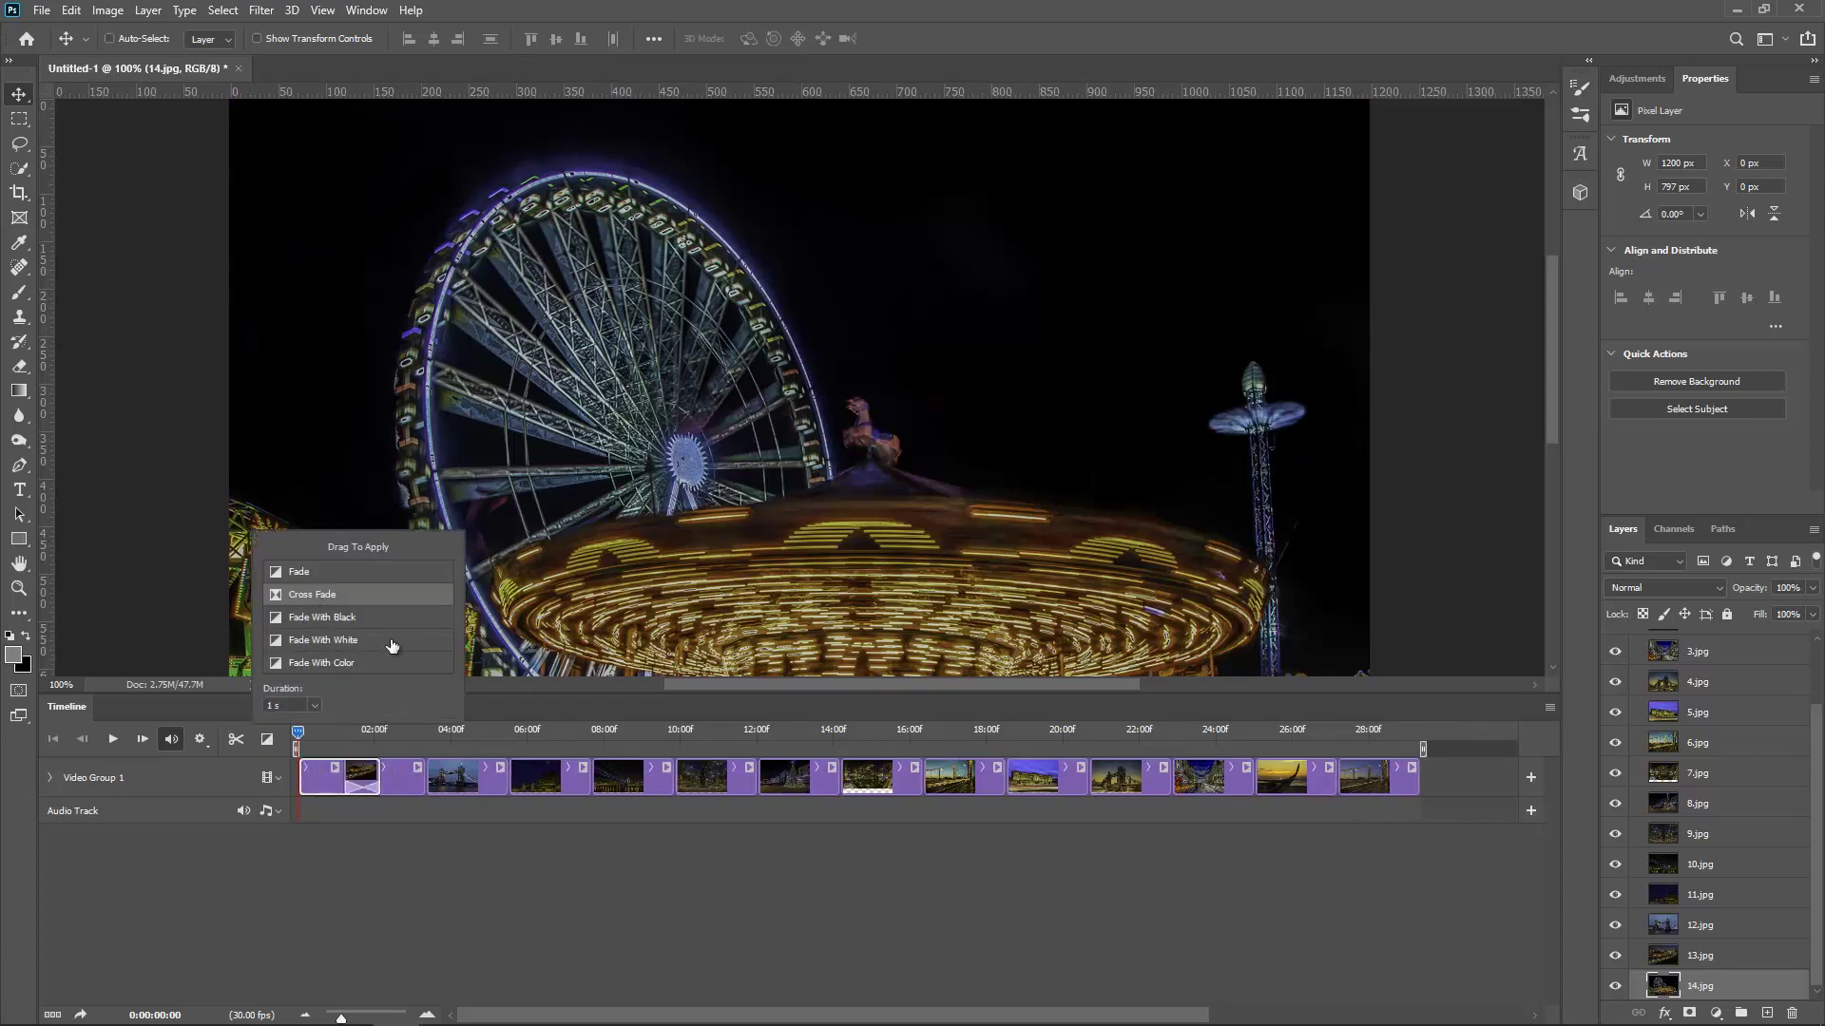
pyautogui.moveTo(350, 597); pyautogui.dragTo(477, 774)
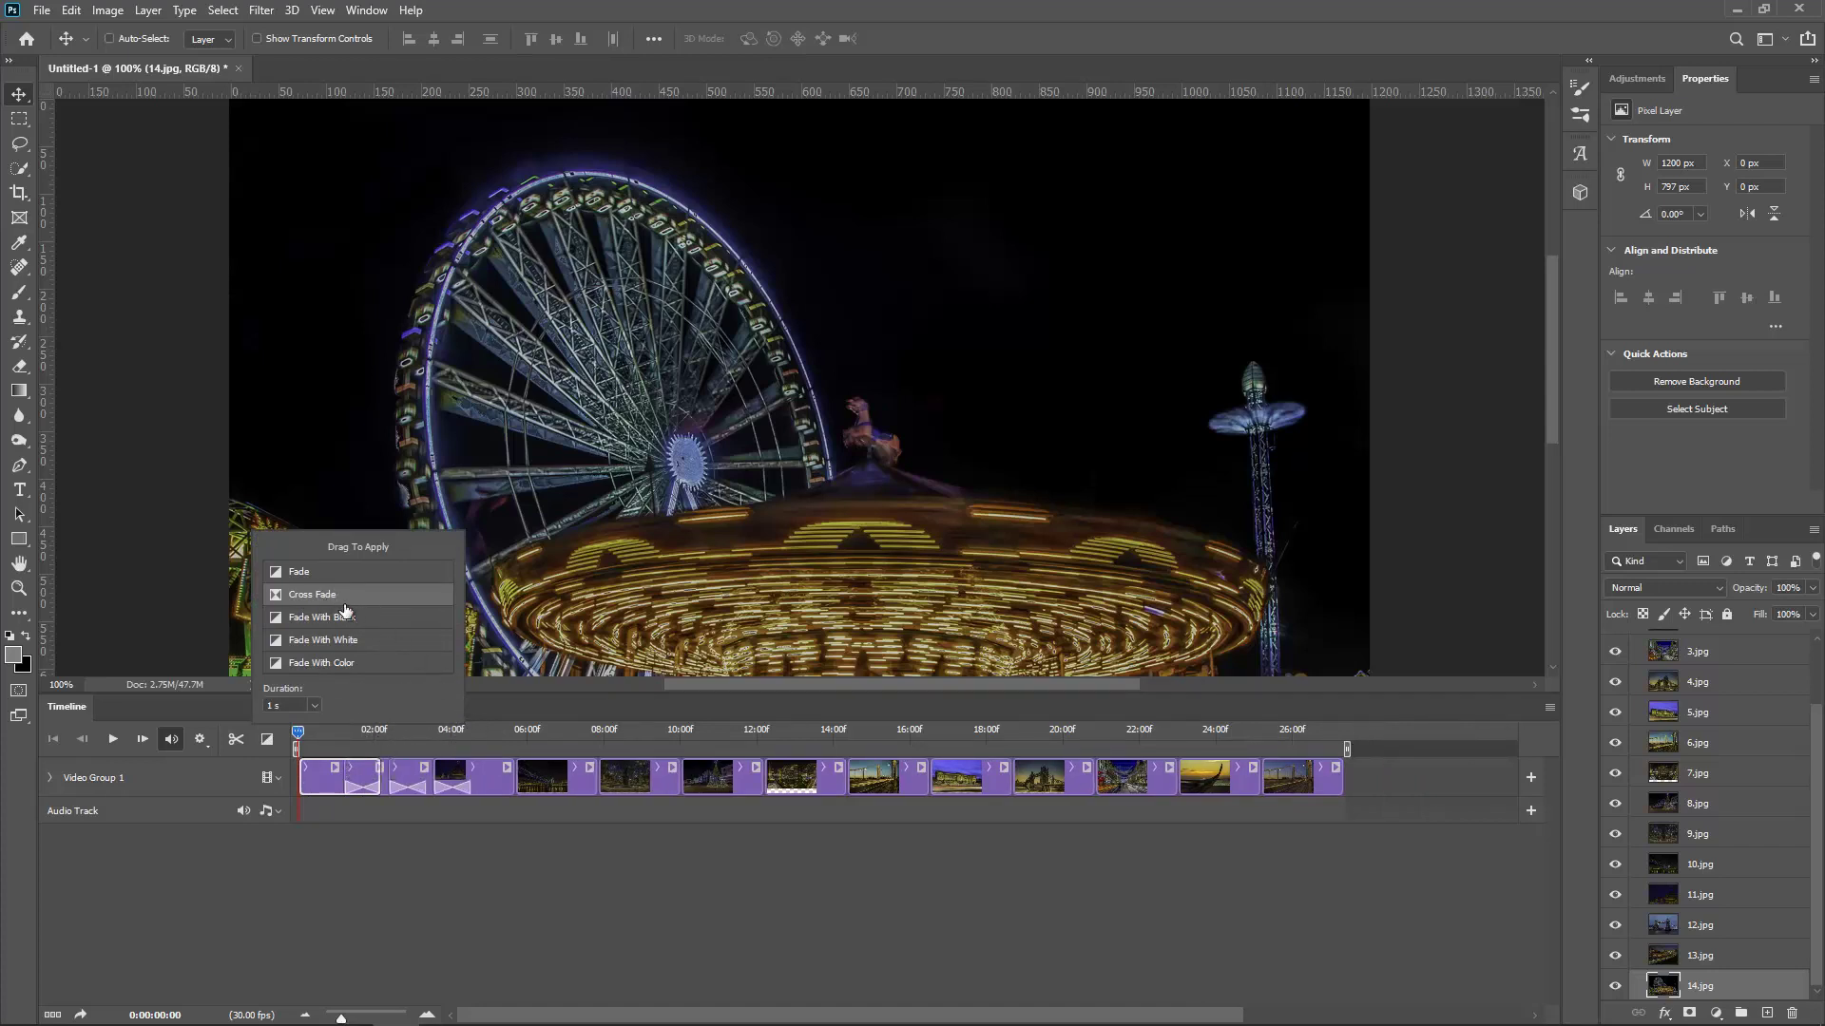
pyautogui.moveTo(350, 607); pyautogui.dragTo(666, 782)
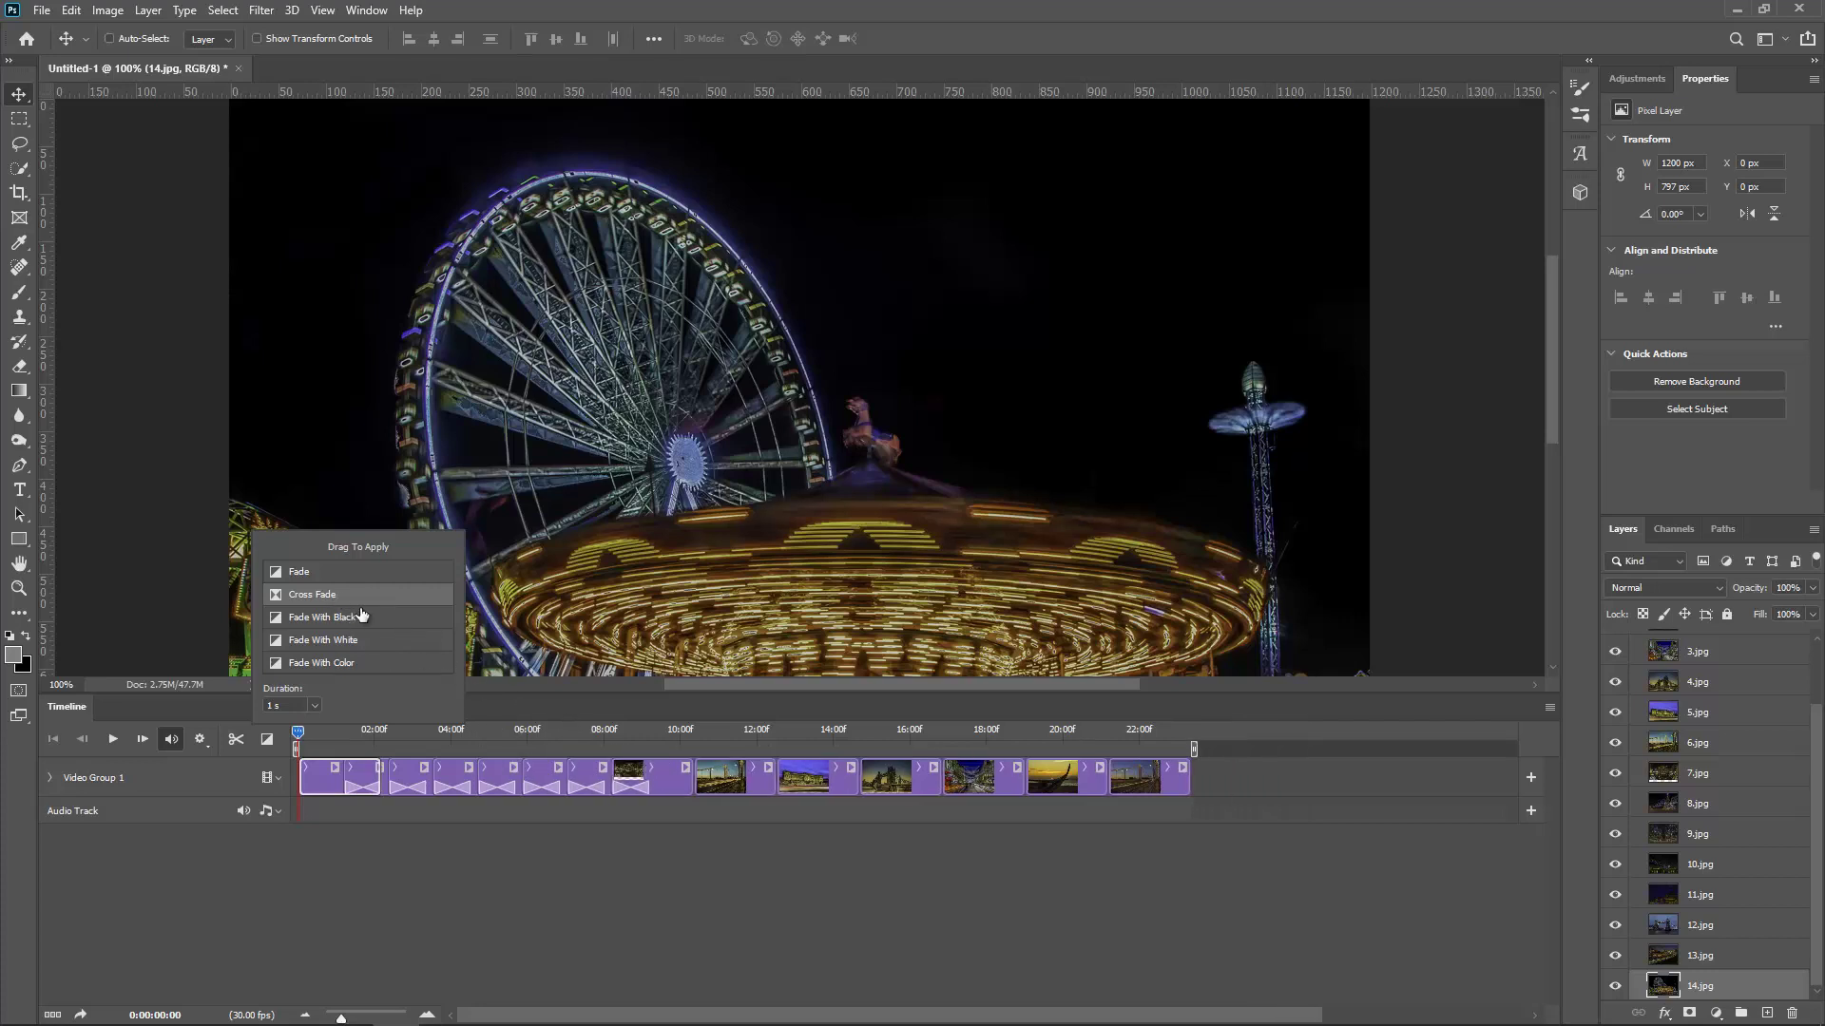
pyautogui.moveTo(360, 607); pyautogui.dragTo(870, 775)
pyautogui.moveTo(323, 596); pyautogui.dragTo(920, 784)
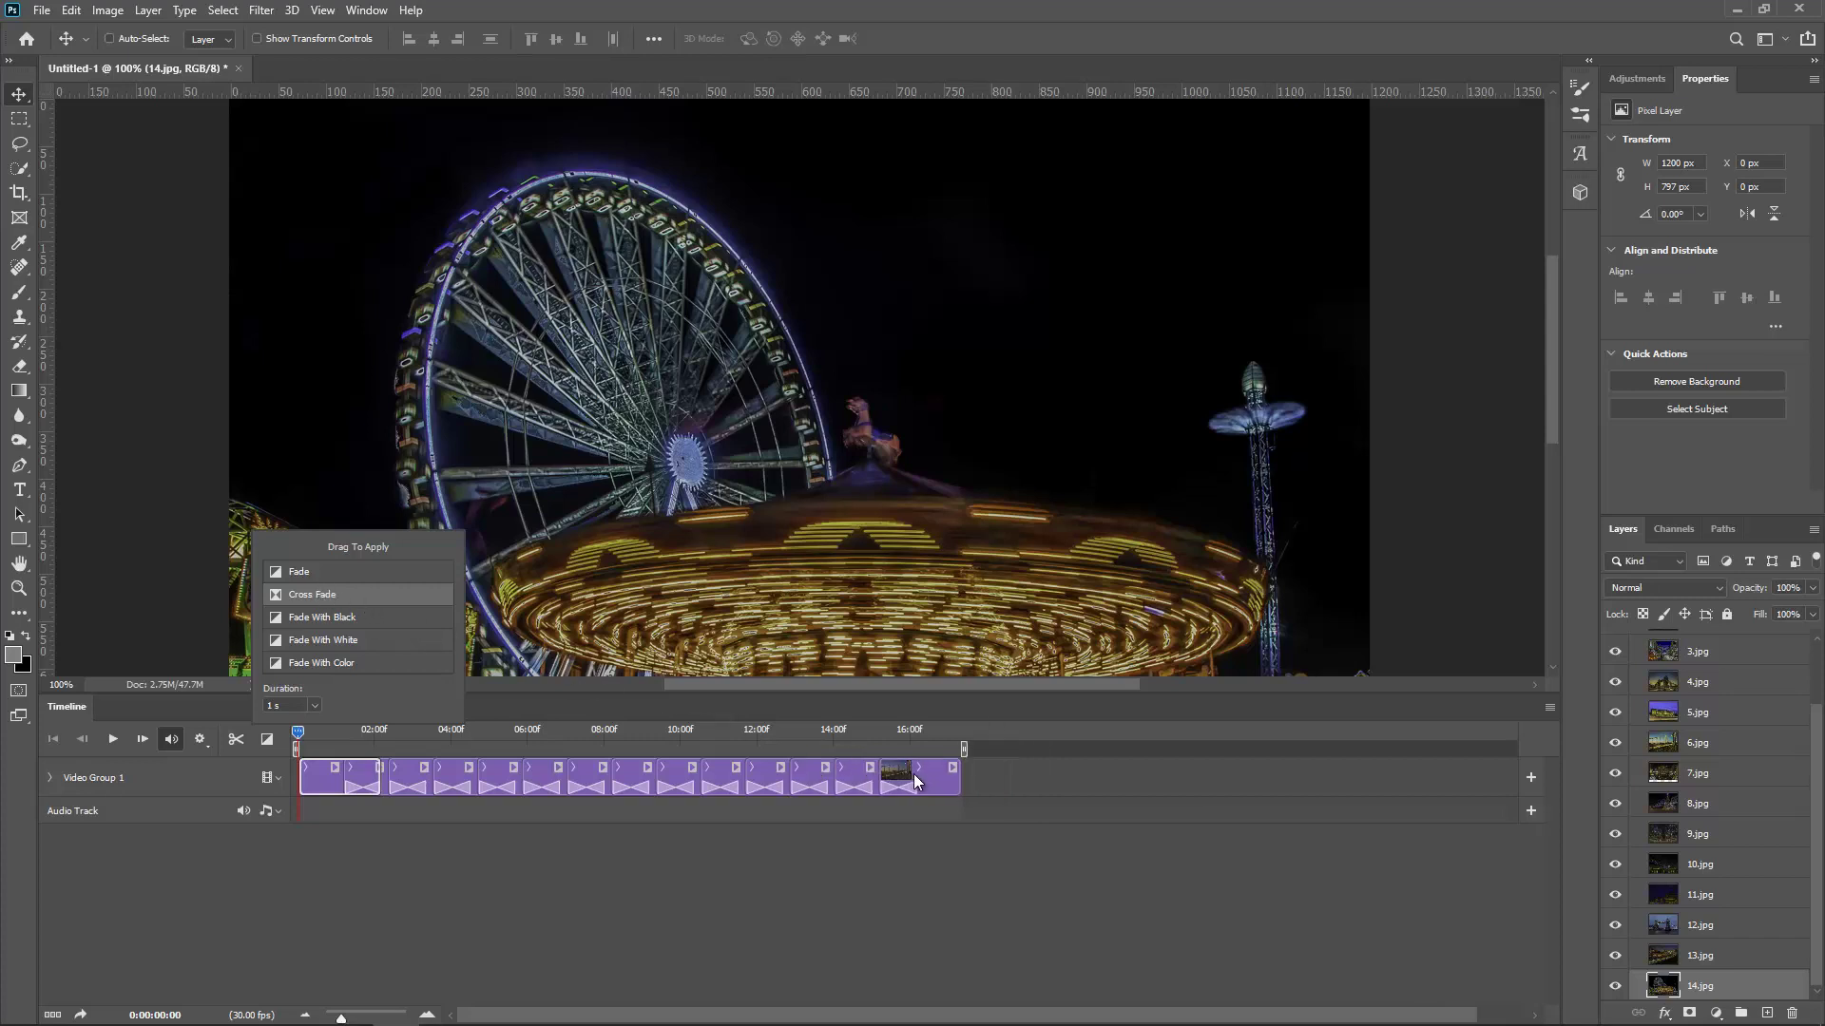
pyautogui.click(914, 775)
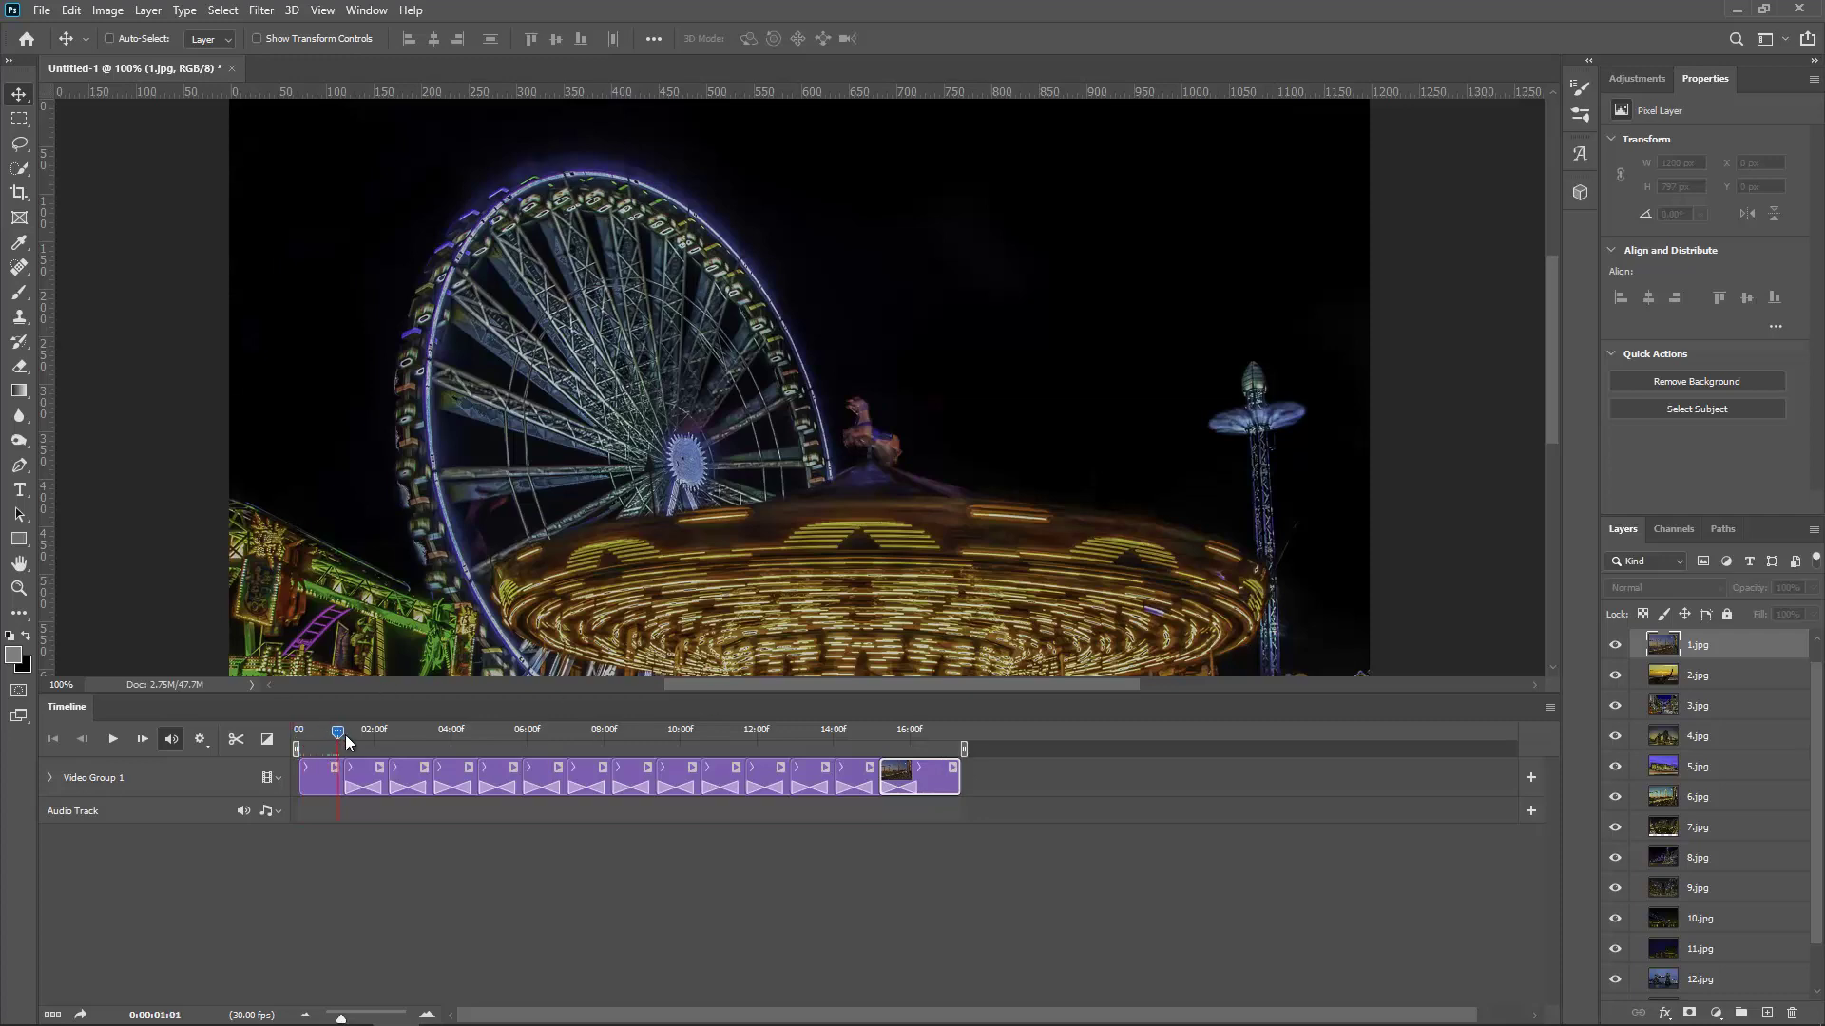
pyautogui.moveTo(345, 734)
pyautogui.mouseDown()
pyautogui.moveTo(379, 739)
pyautogui.moveTo(322, 739)
pyautogui.moveTo(340, 745)
pyautogui.mouseUp()
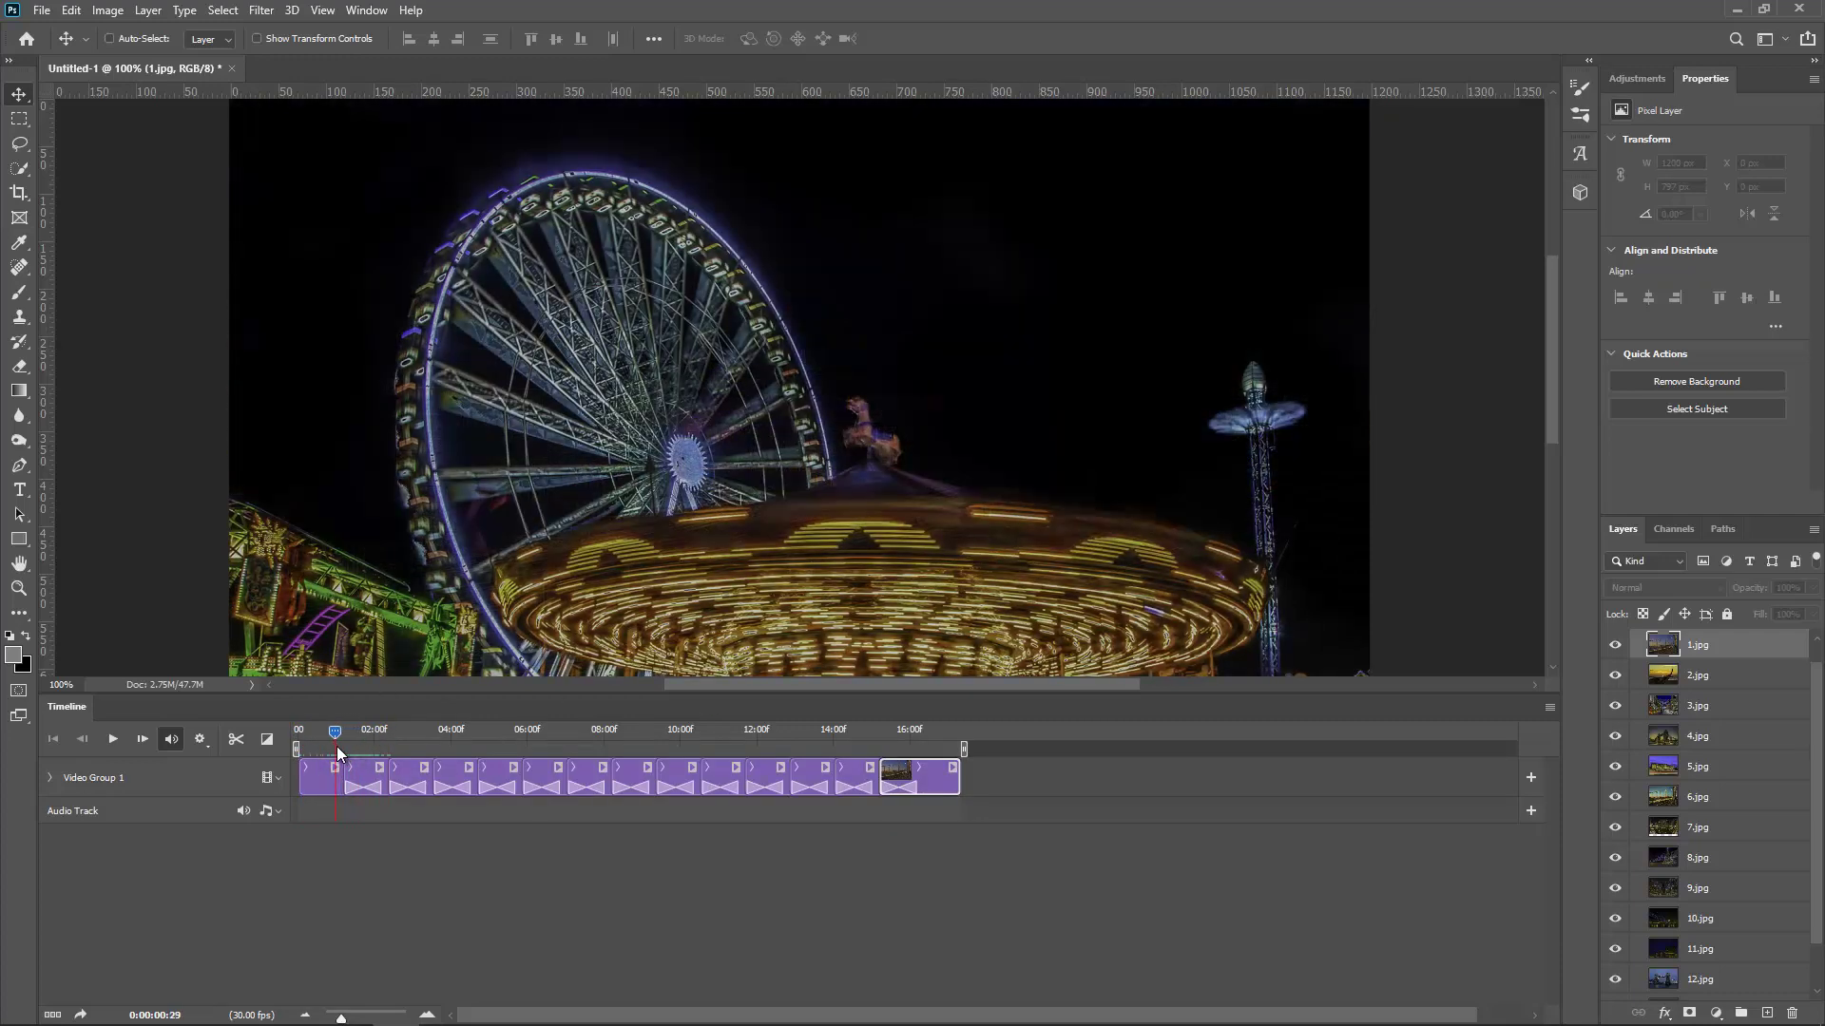
pyautogui.press('space')
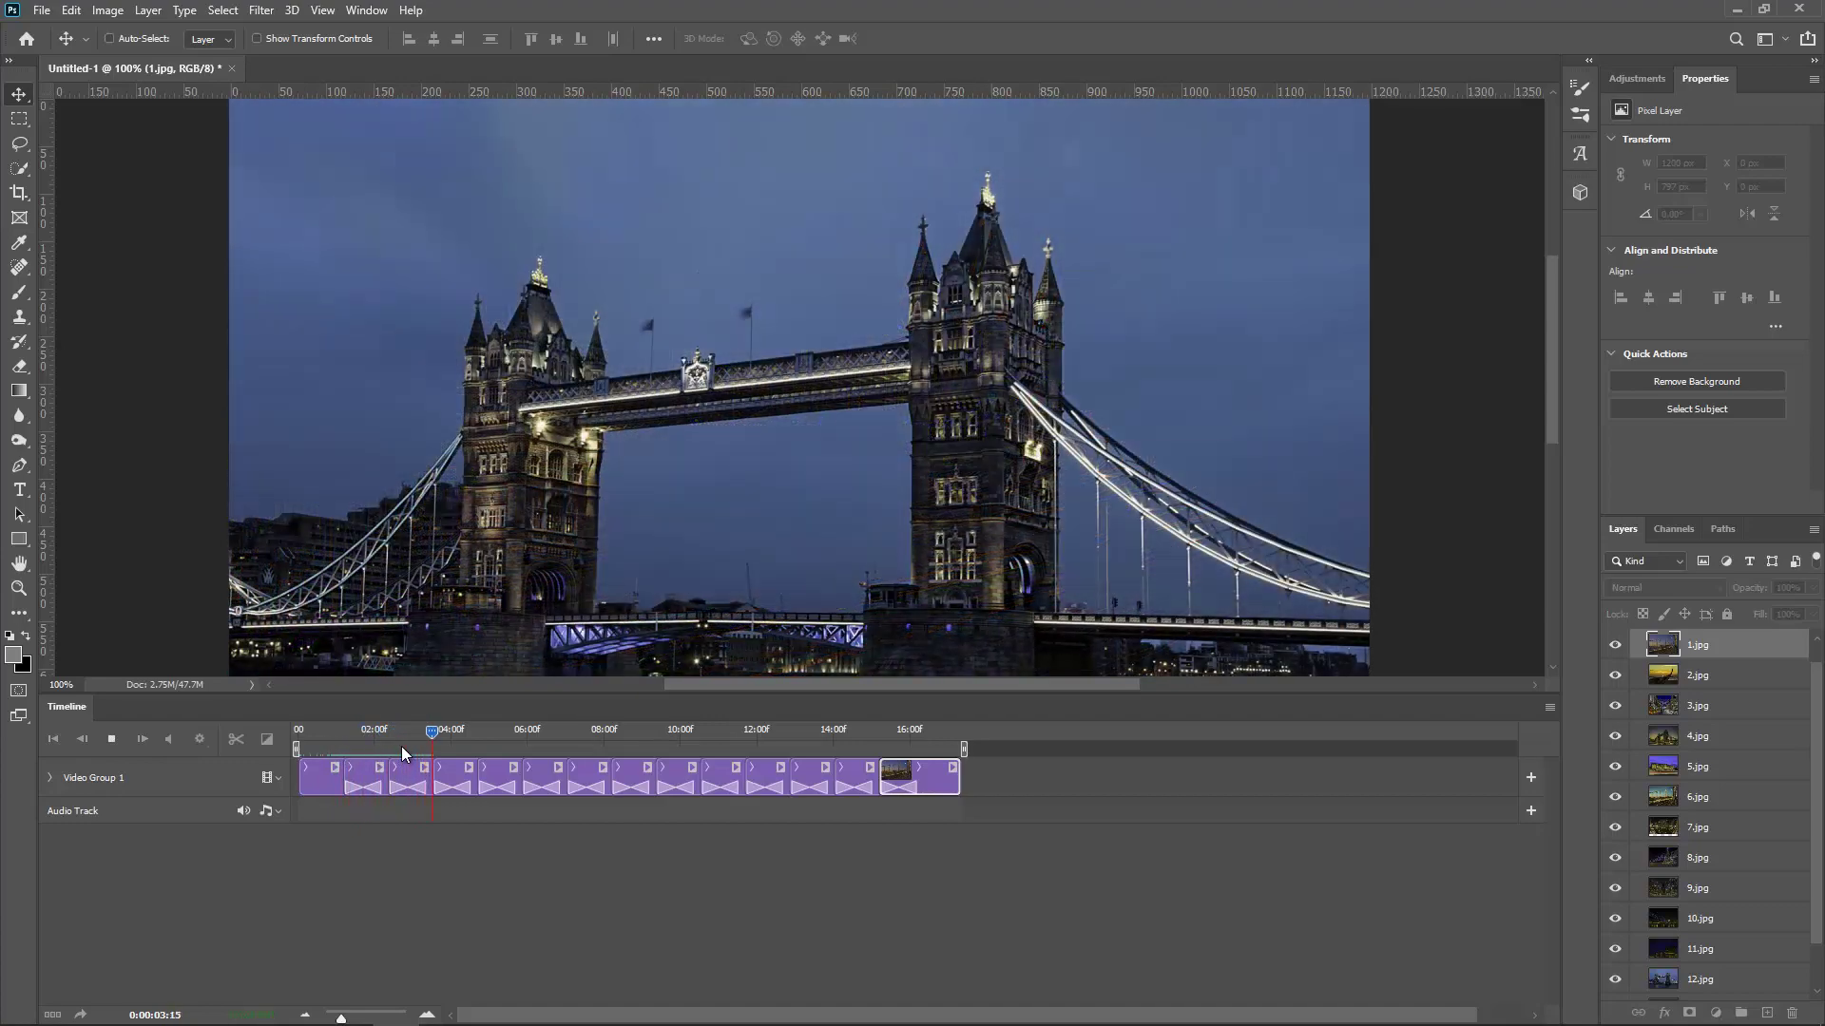
pyautogui.press('space')
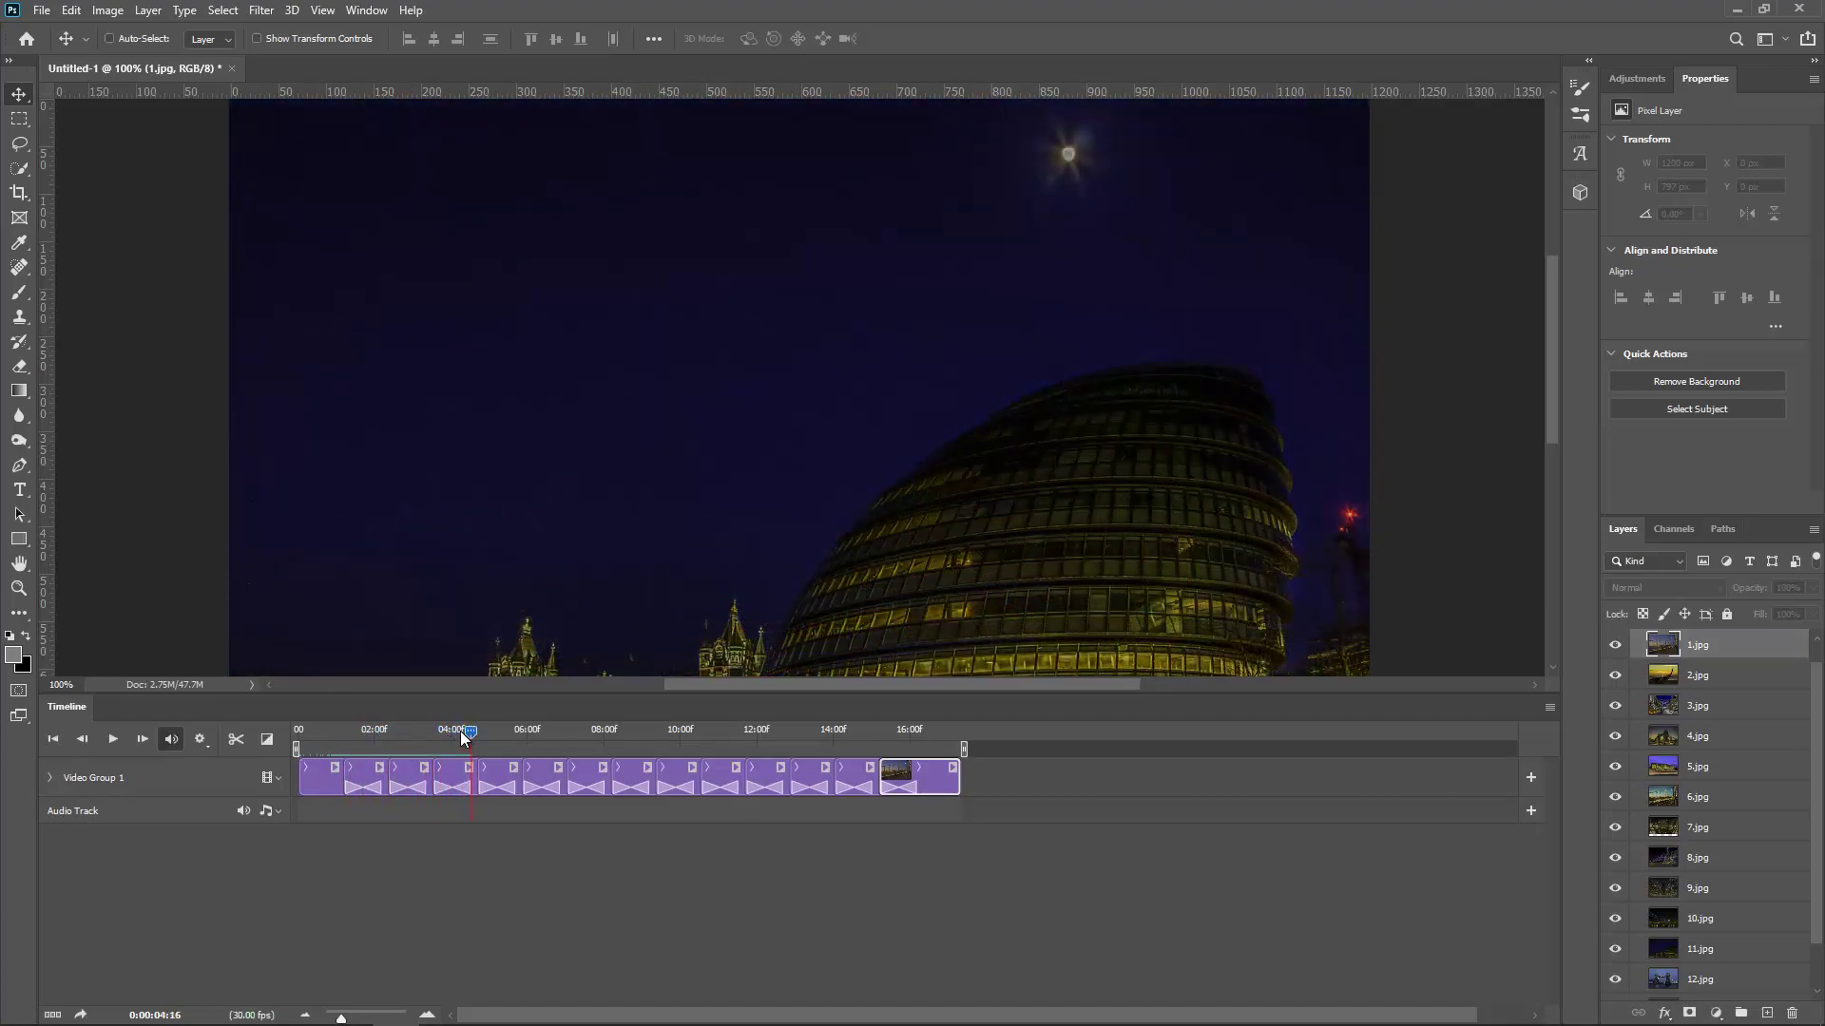
pyautogui.moveTo(464, 735); pyautogui.dragTo(312, 745)
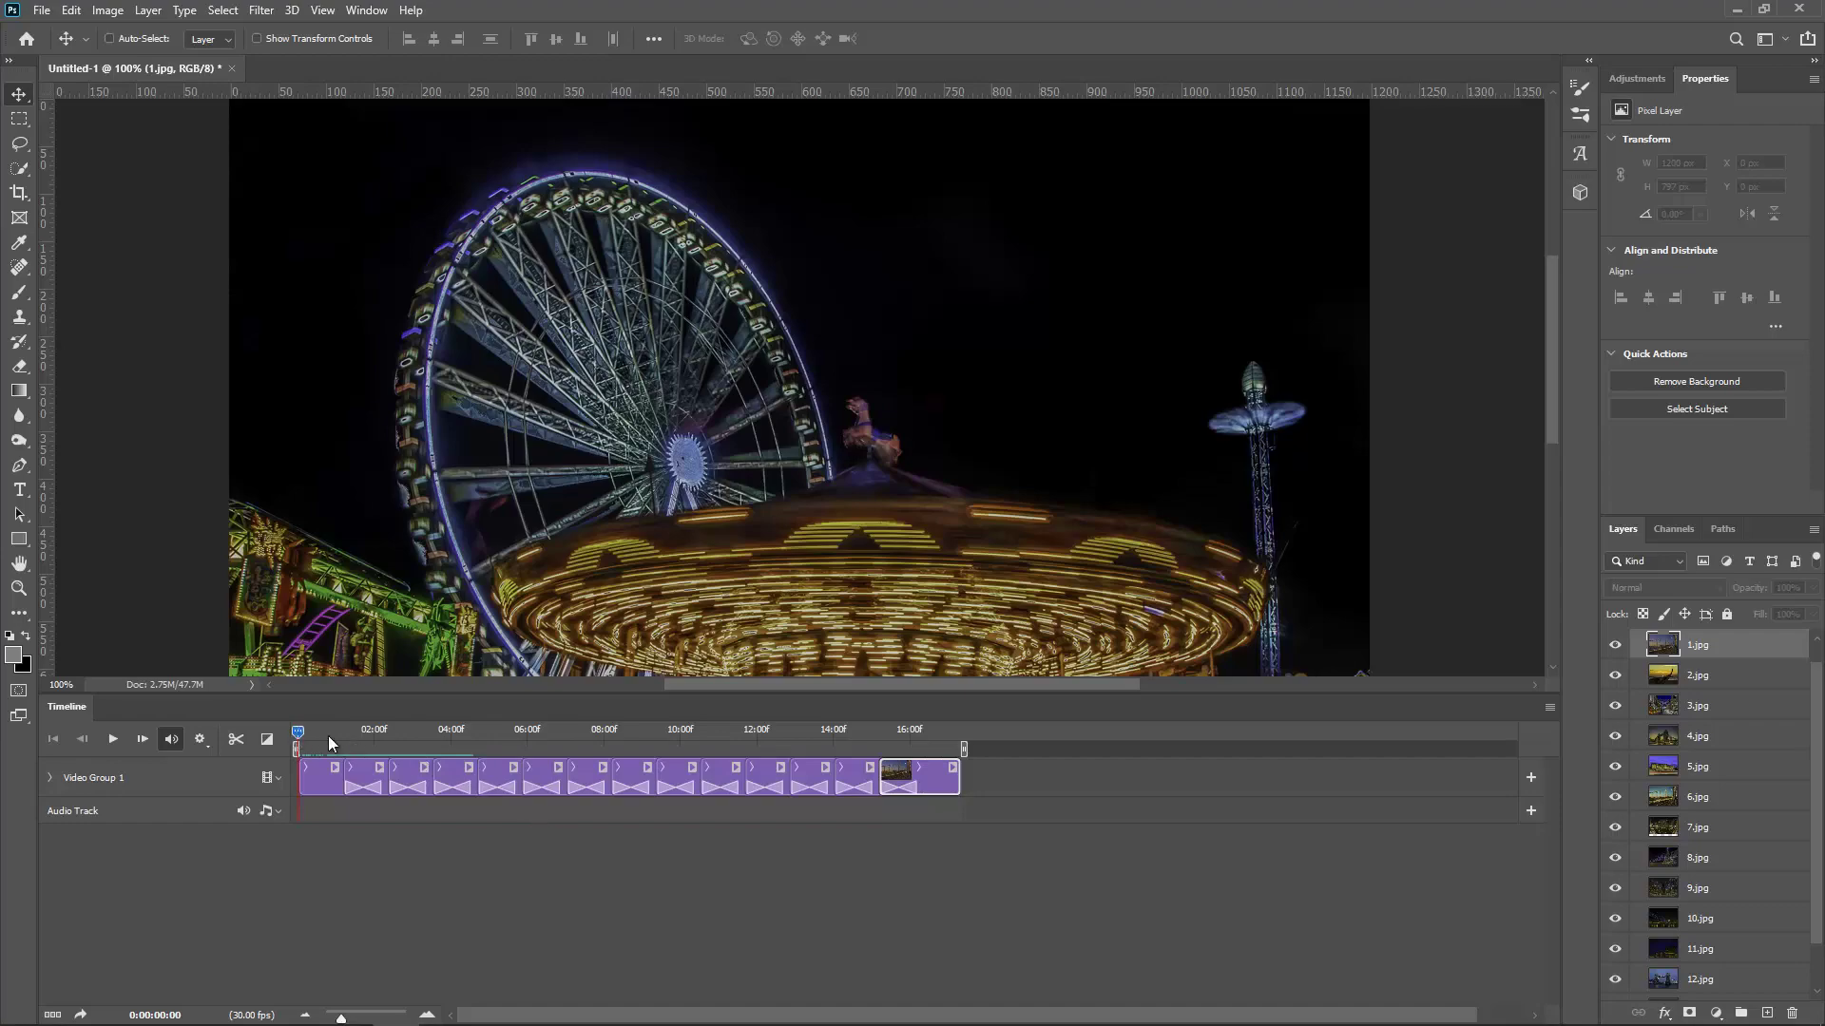
pyautogui.moveTo(328, 735)
pyautogui.mouseDown()
pyautogui.moveTo(599, 736)
pyautogui.moveTo(310, 740)
pyautogui.mouseUp()
# - Give the first clip and the 12.jpg clip Pan & Zoom motion
pyautogui.click(322, 788)
pyautogui.rightClick(322, 773)
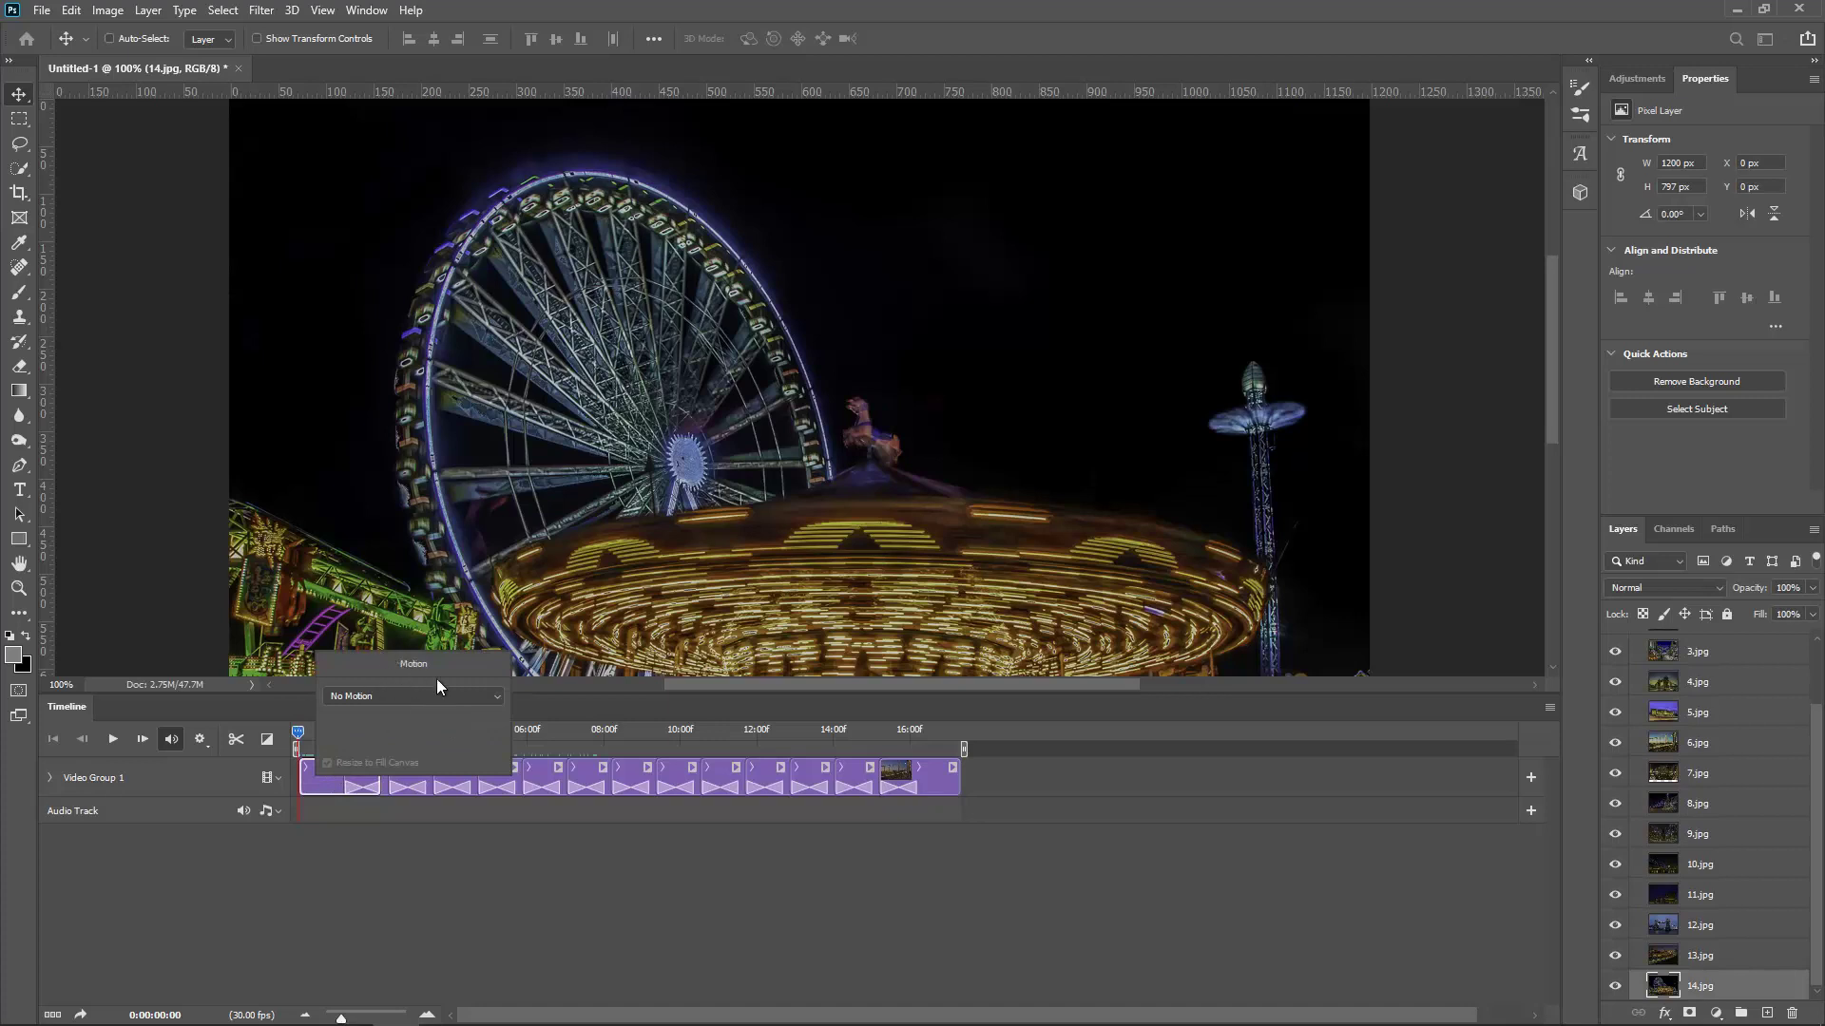
pyautogui.click(397, 699)
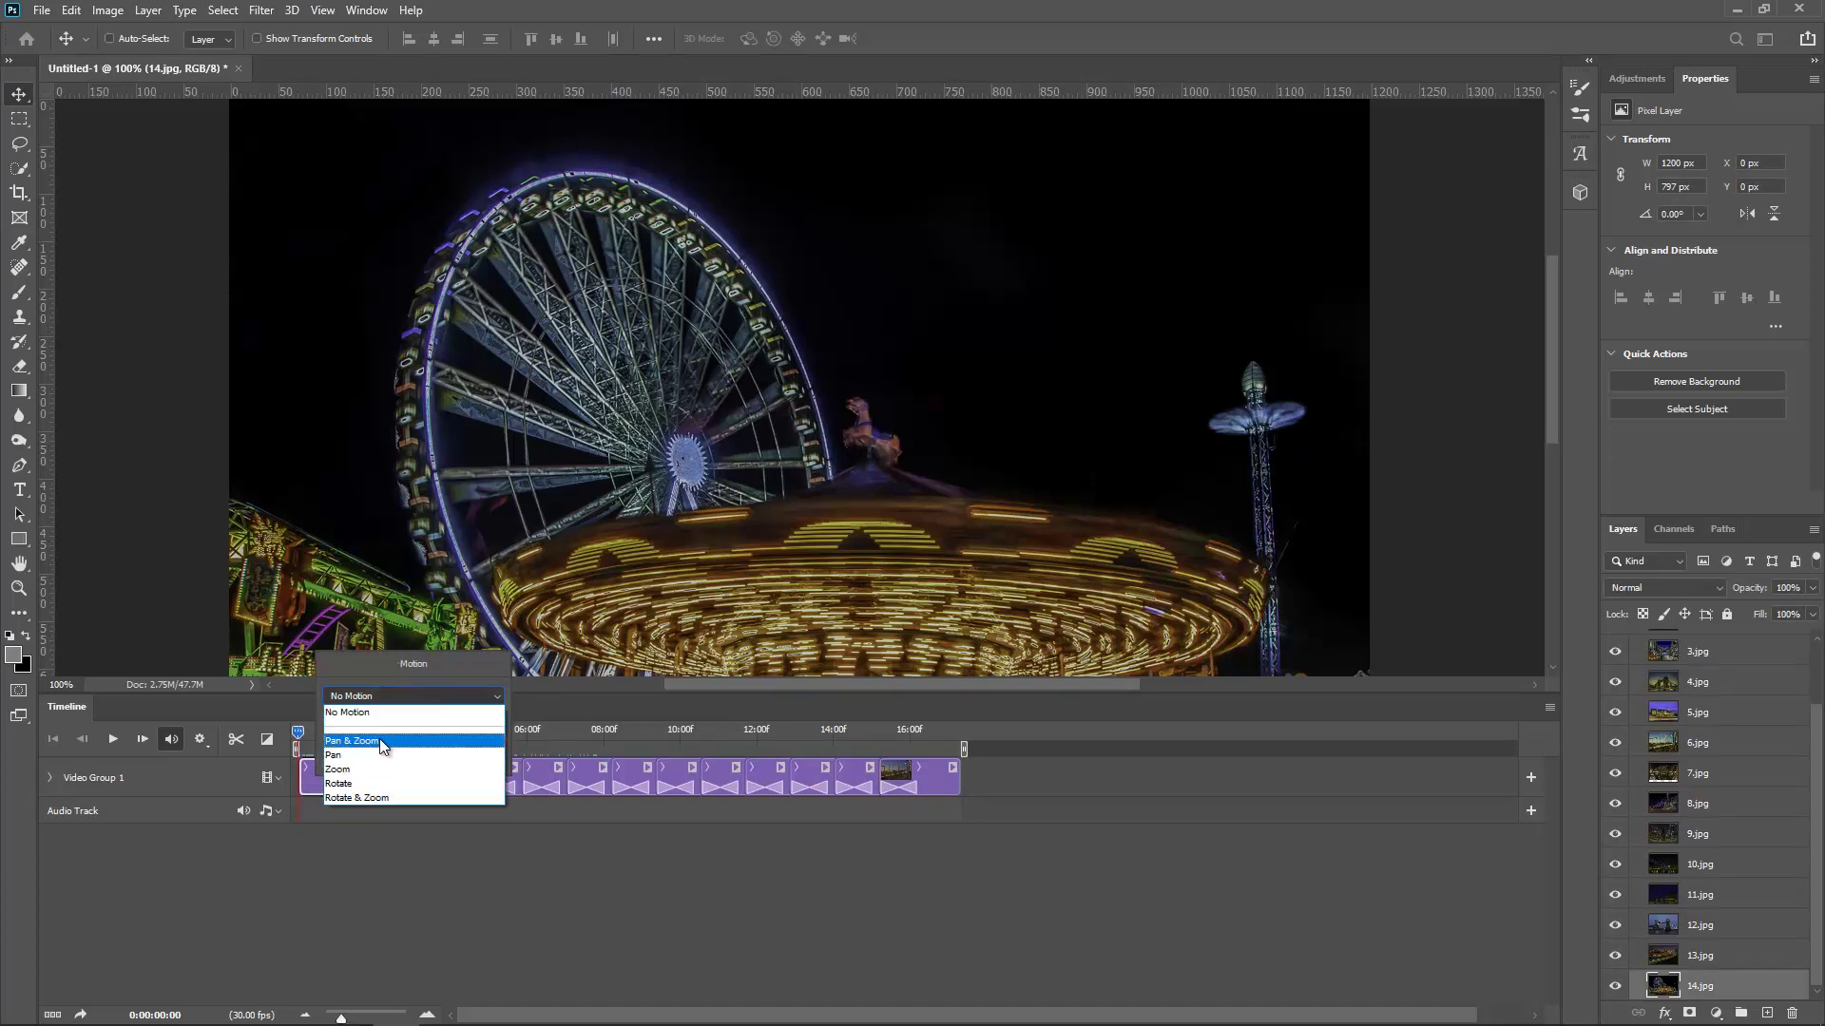
pyautogui.click(385, 730)
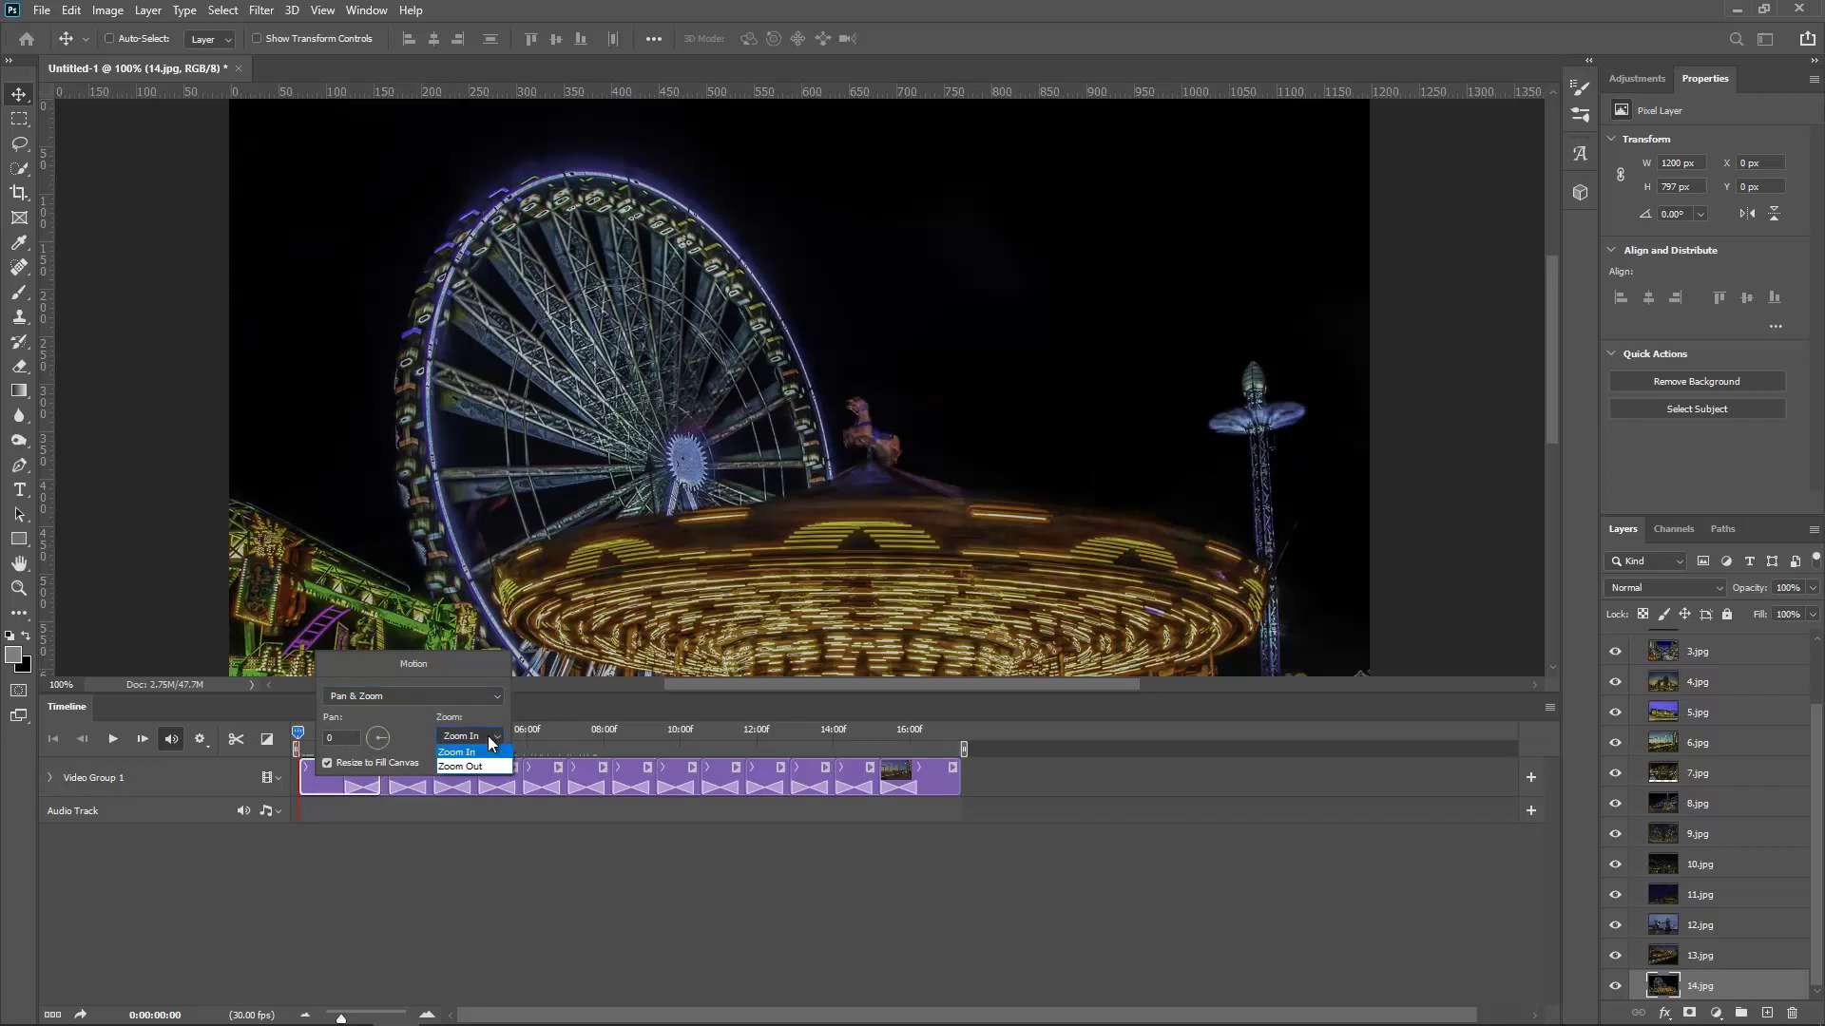
pyautogui.click(405, 787)
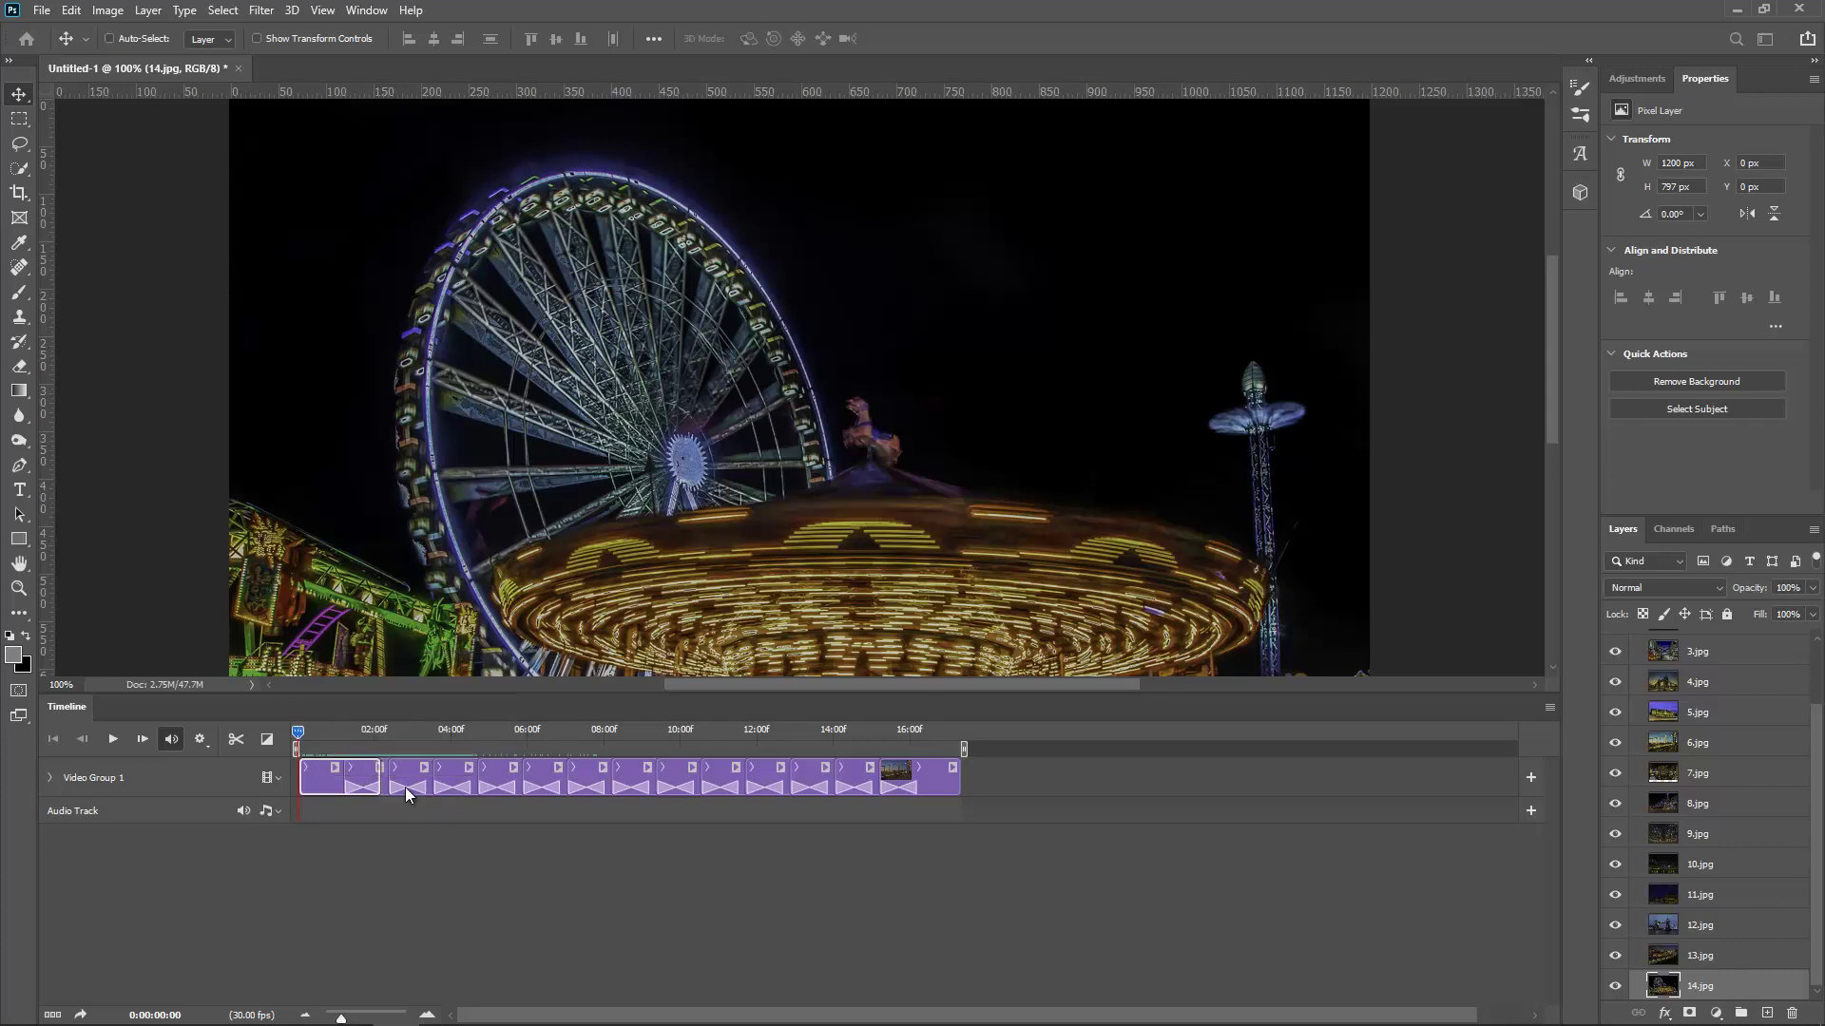
pyautogui.click(405, 784)
pyautogui.rightClick(406, 779)
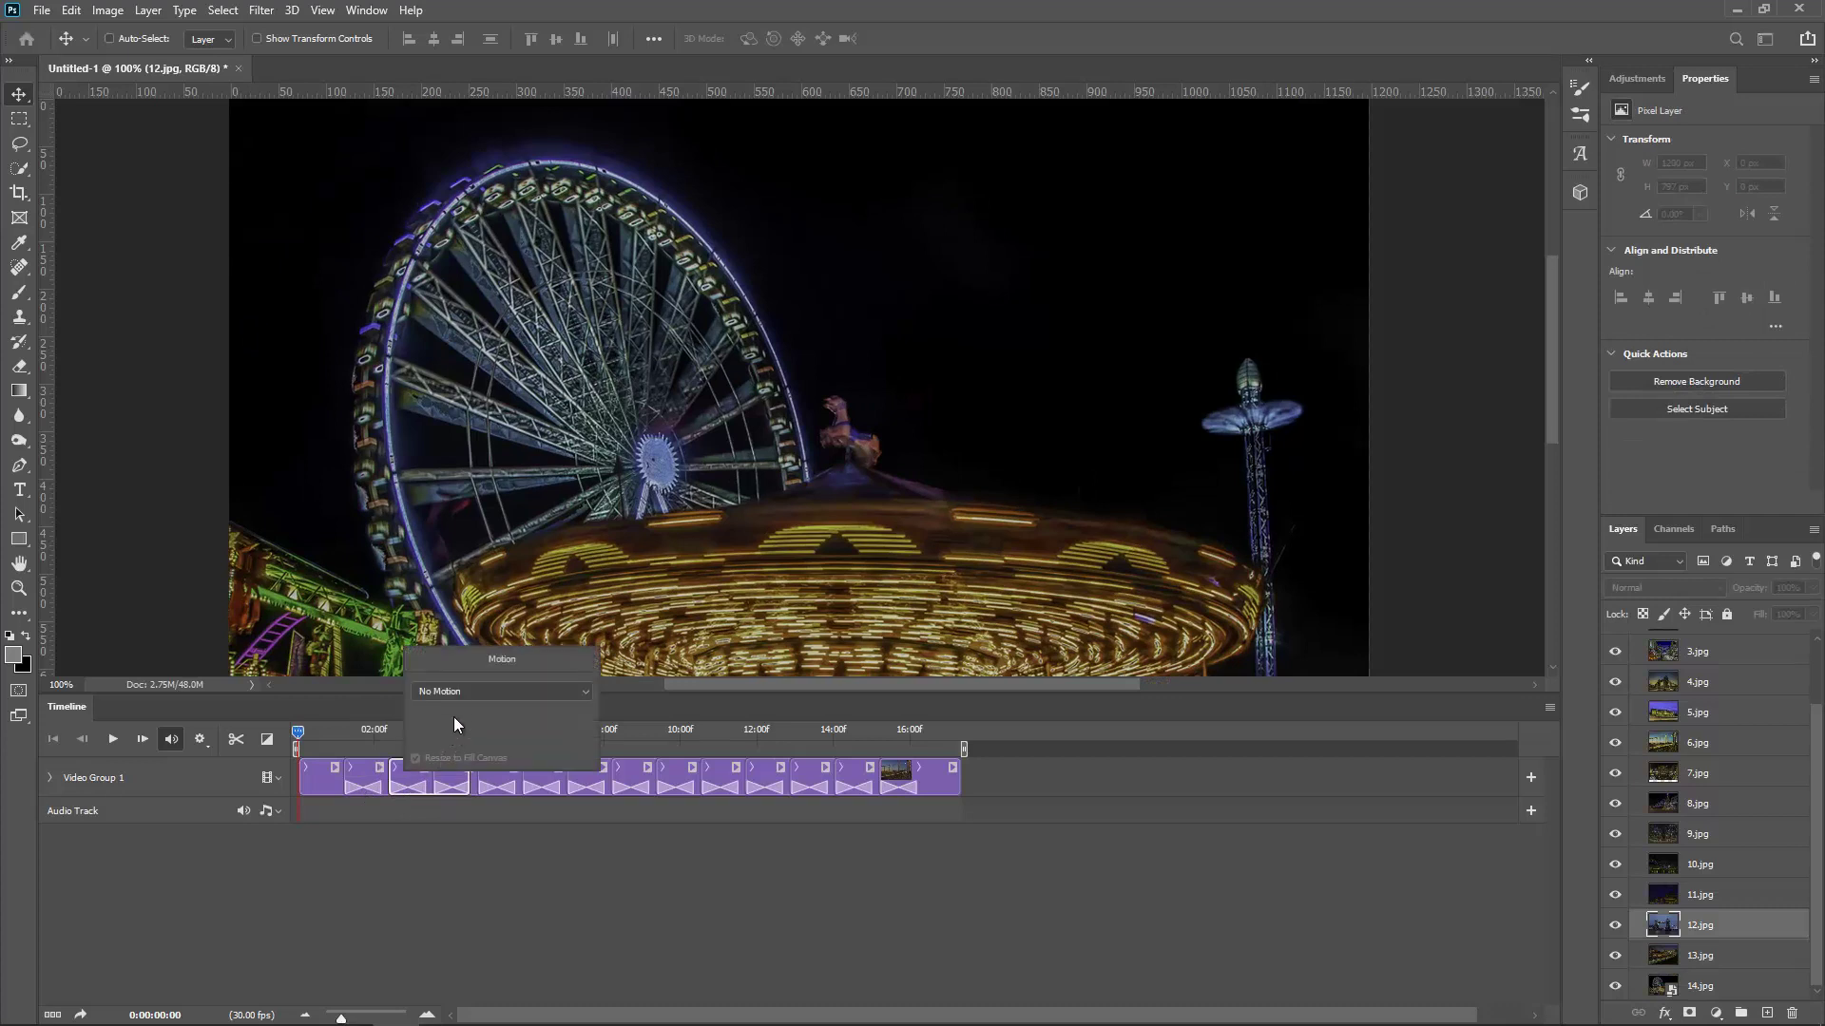
pyautogui.click(454, 691)
pyautogui.click(453, 728)
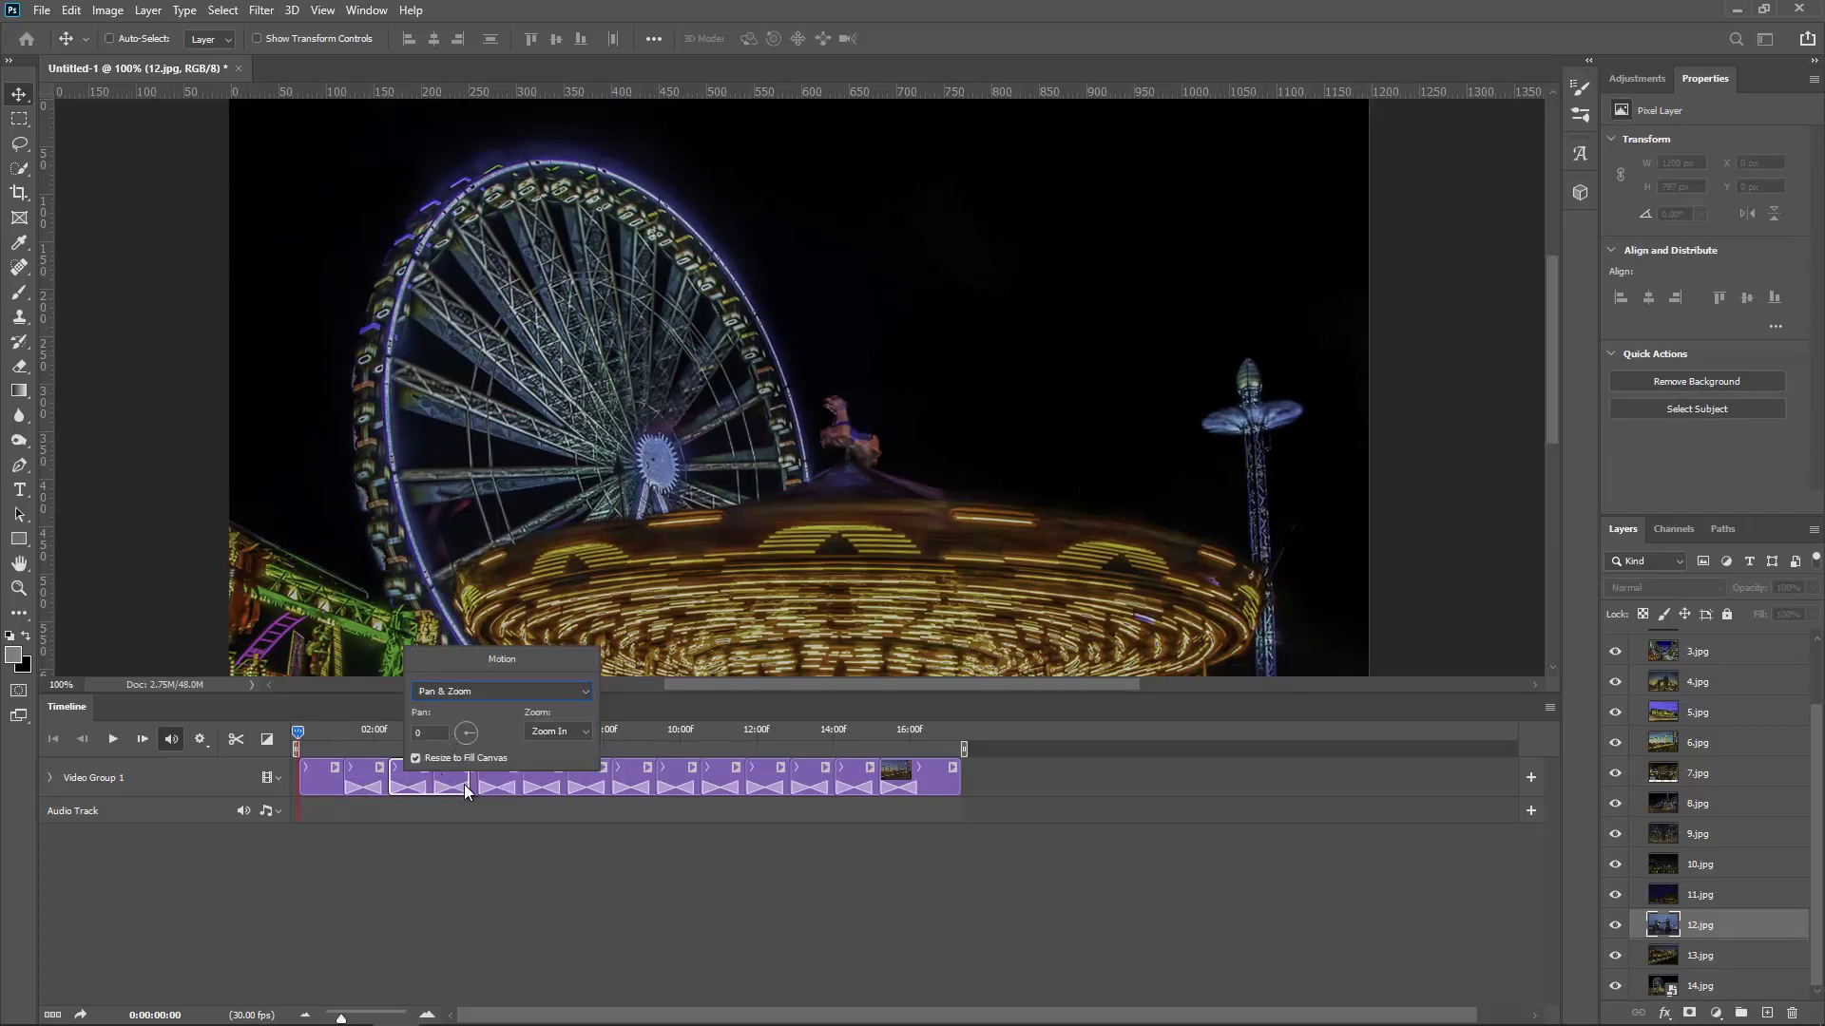
pyautogui.click(655, 720)
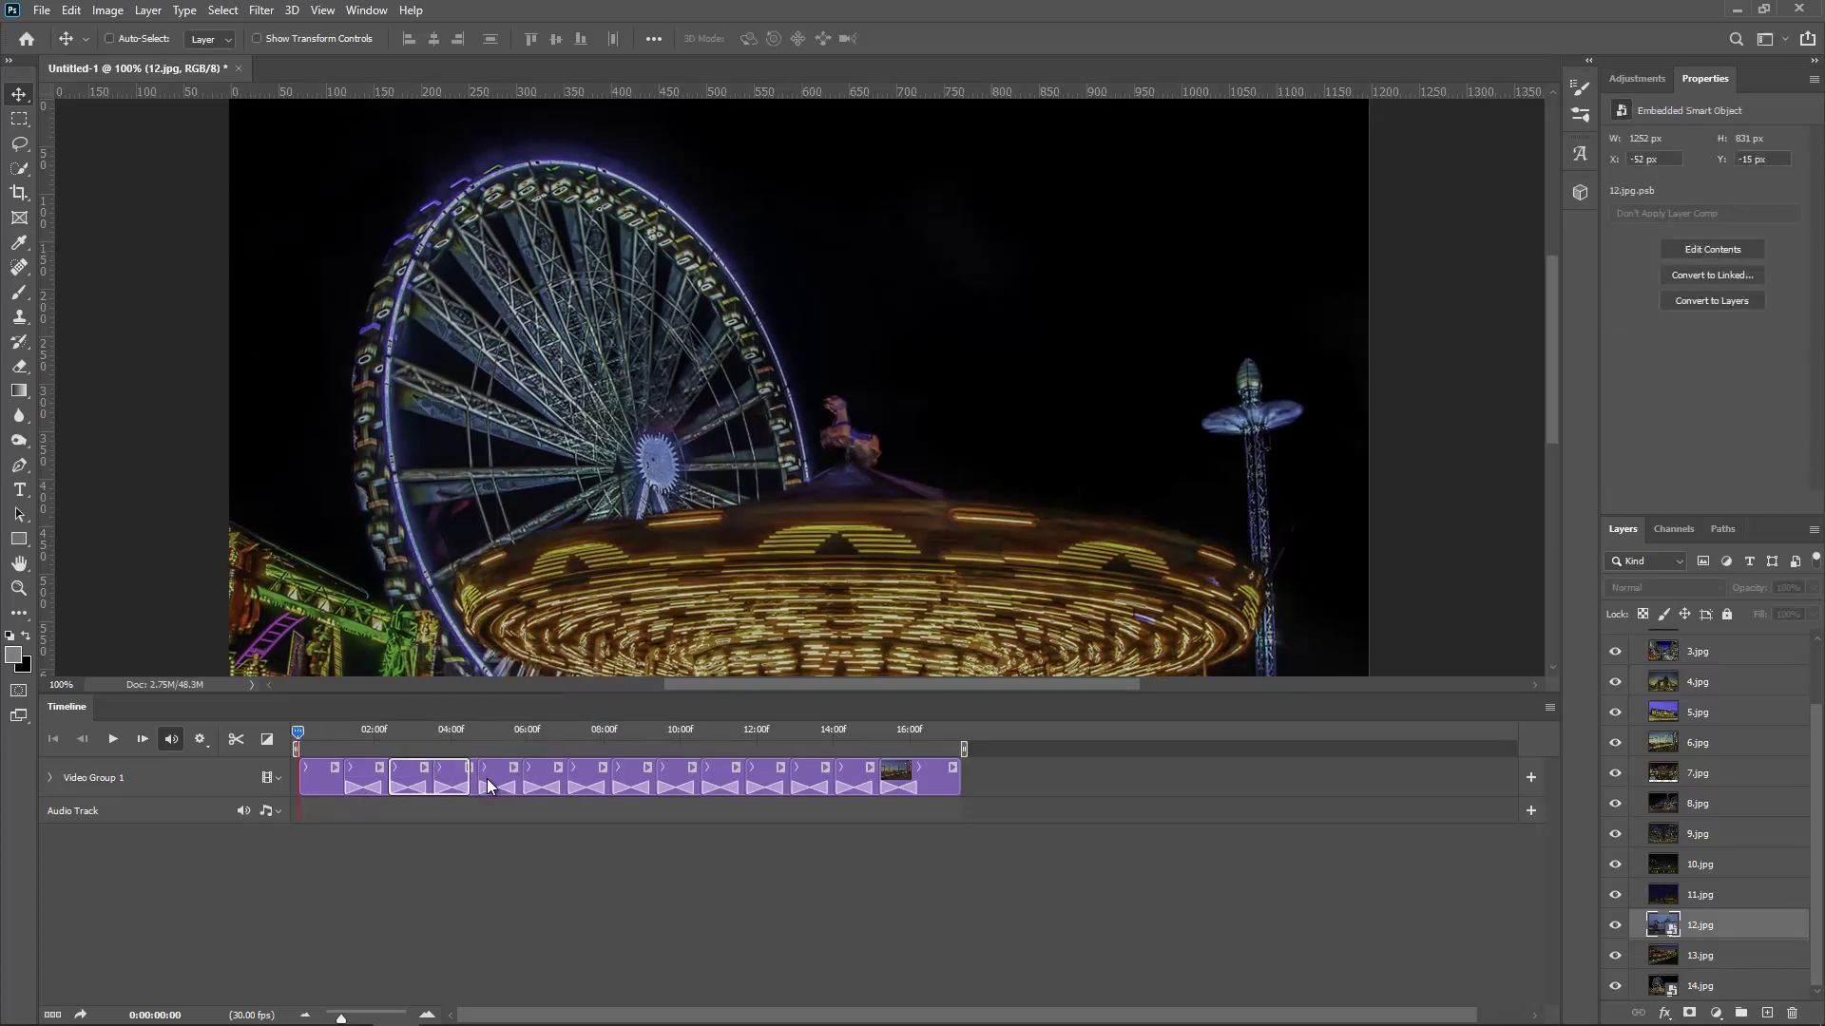
# - Keep the next transition as Cross Fade and give 10.jpg Pan & Zoom motion
pyautogui.rightClick(487, 784)
pyautogui.click(511, 732)
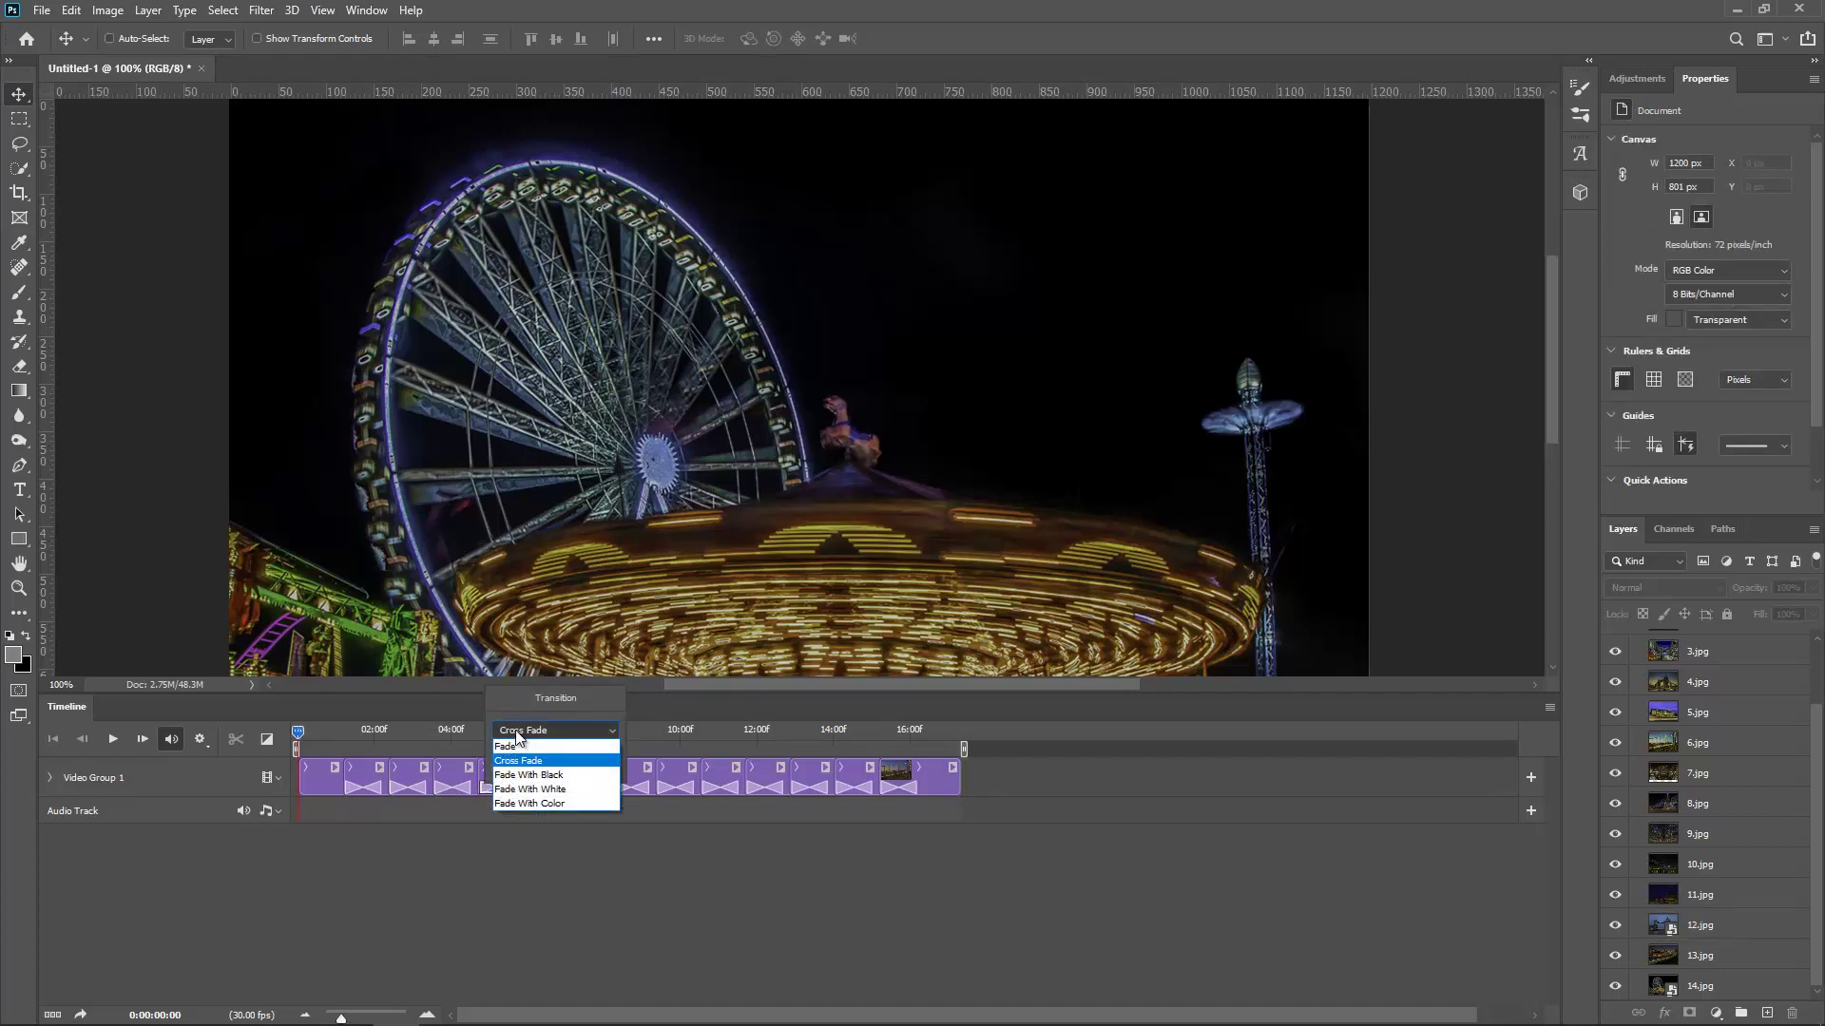
pyautogui.click(513, 746)
pyautogui.click(521, 825)
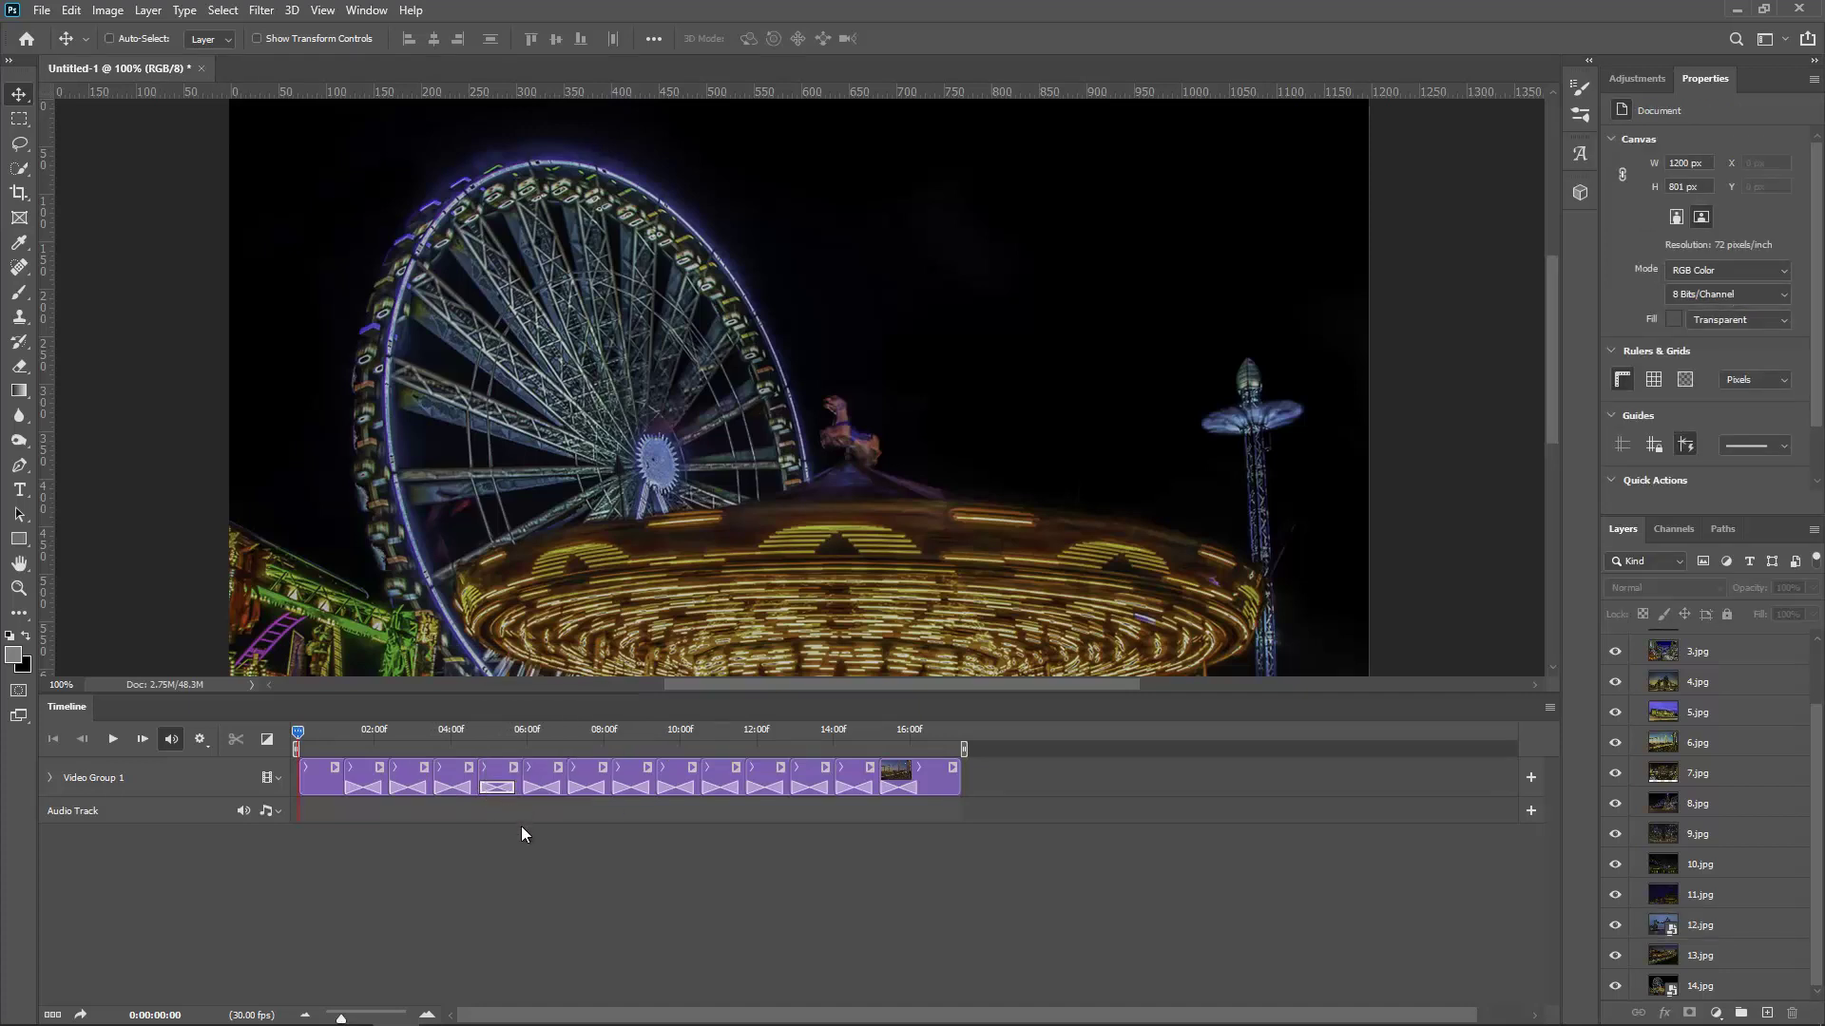
pyautogui.rightClick(513, 775)
pyautogui.click(533, 690)
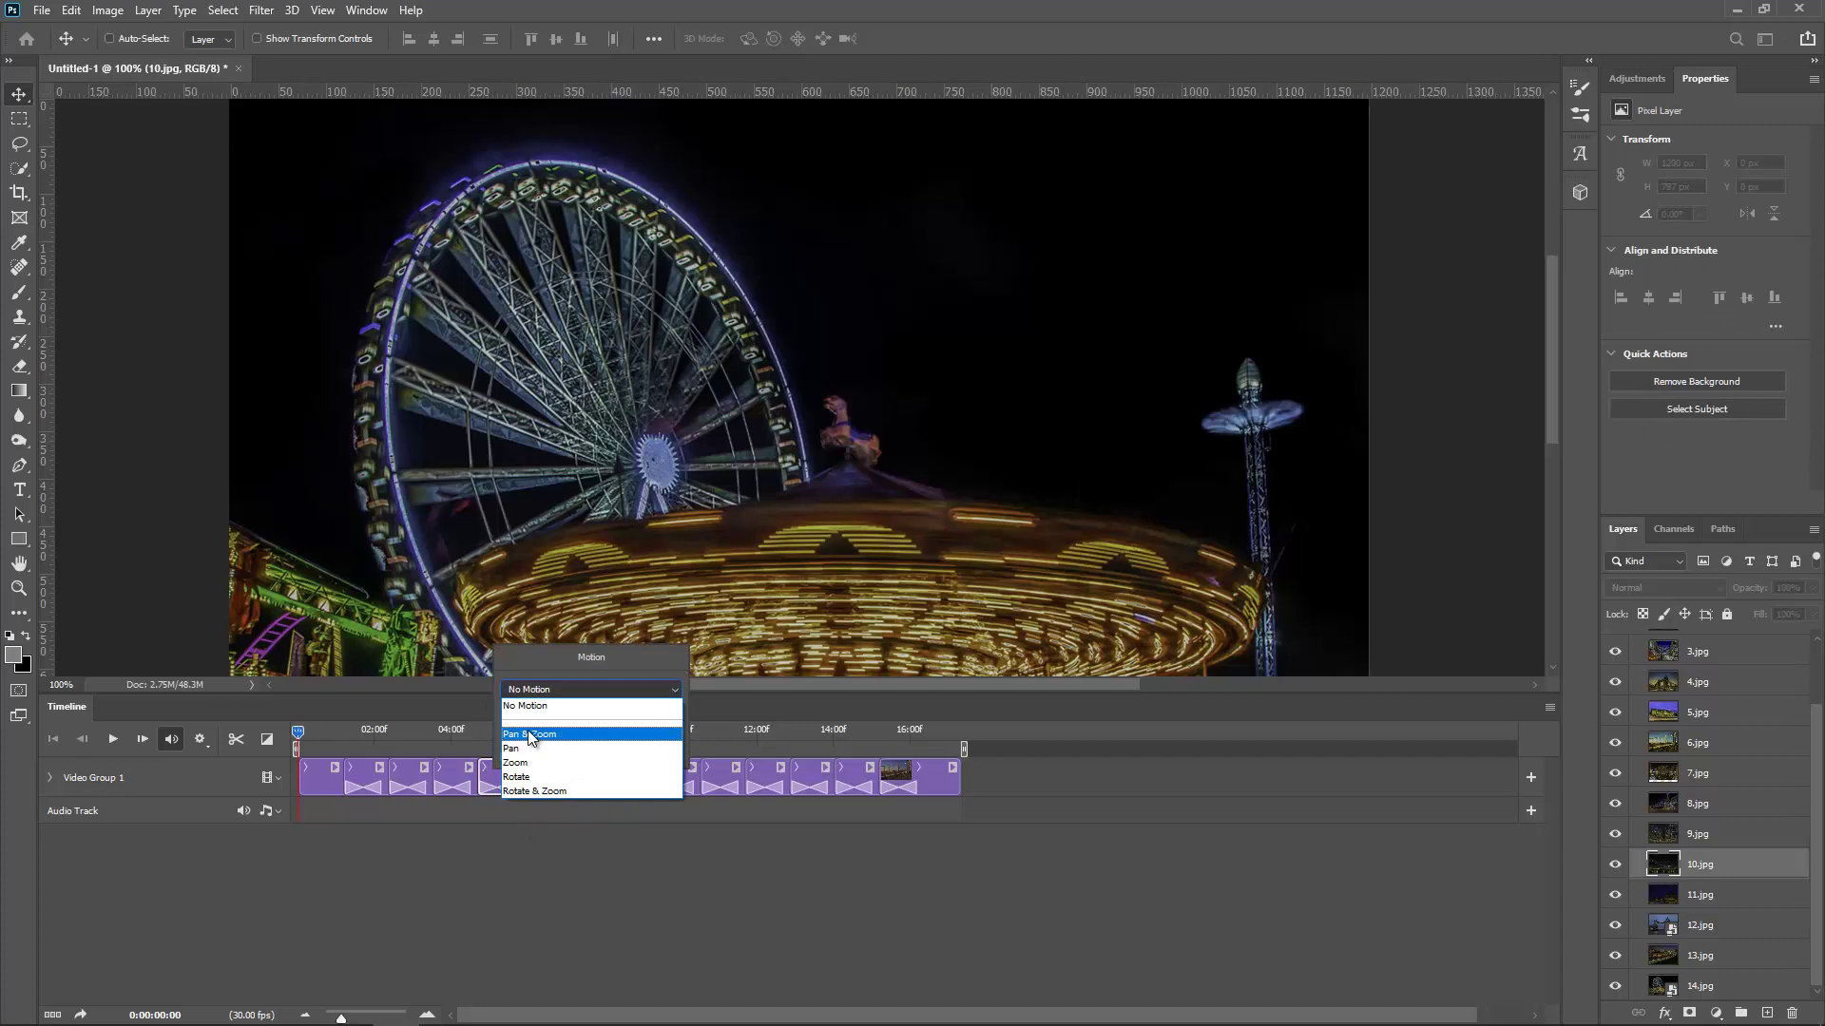
pyautogui.click(529, 715)
pyautogui.click(504, 884)
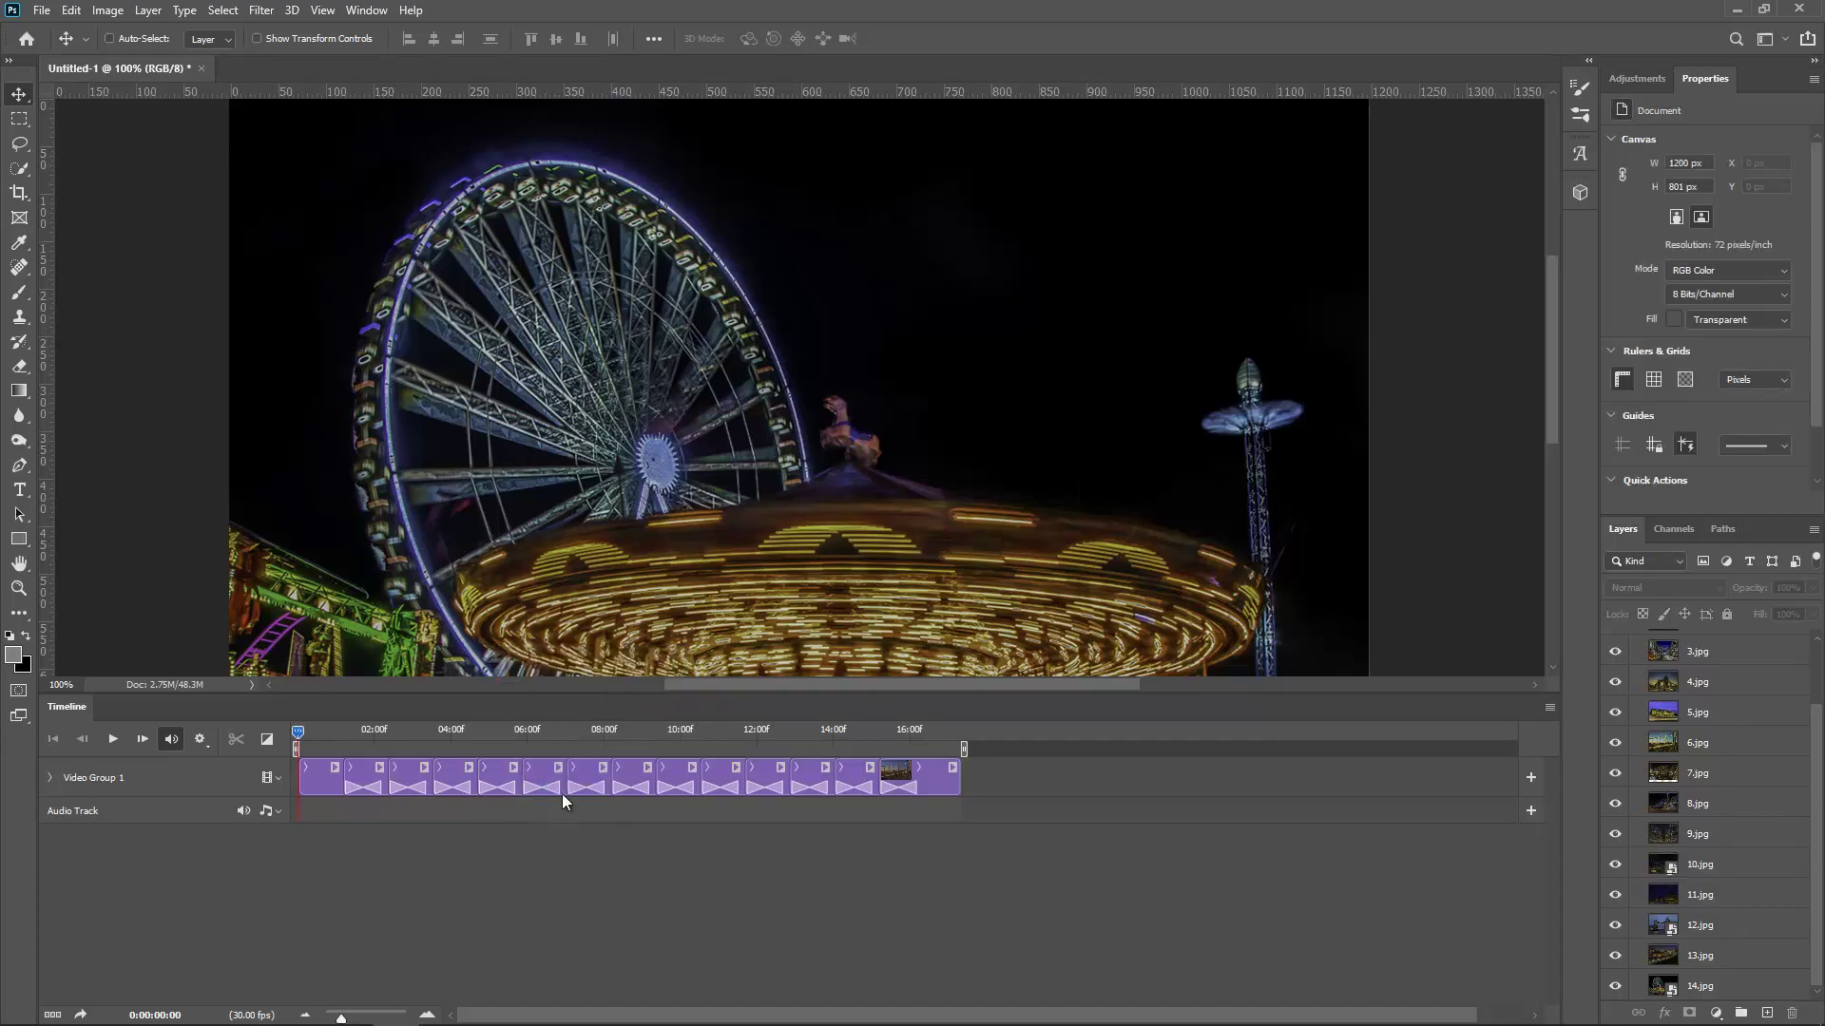
# - Give the next three clips Pan & Zoom motion
pyautogui.rightClick(576, 781)
pyautogui.click(613, 692)
pyautogui.click(613, 703)
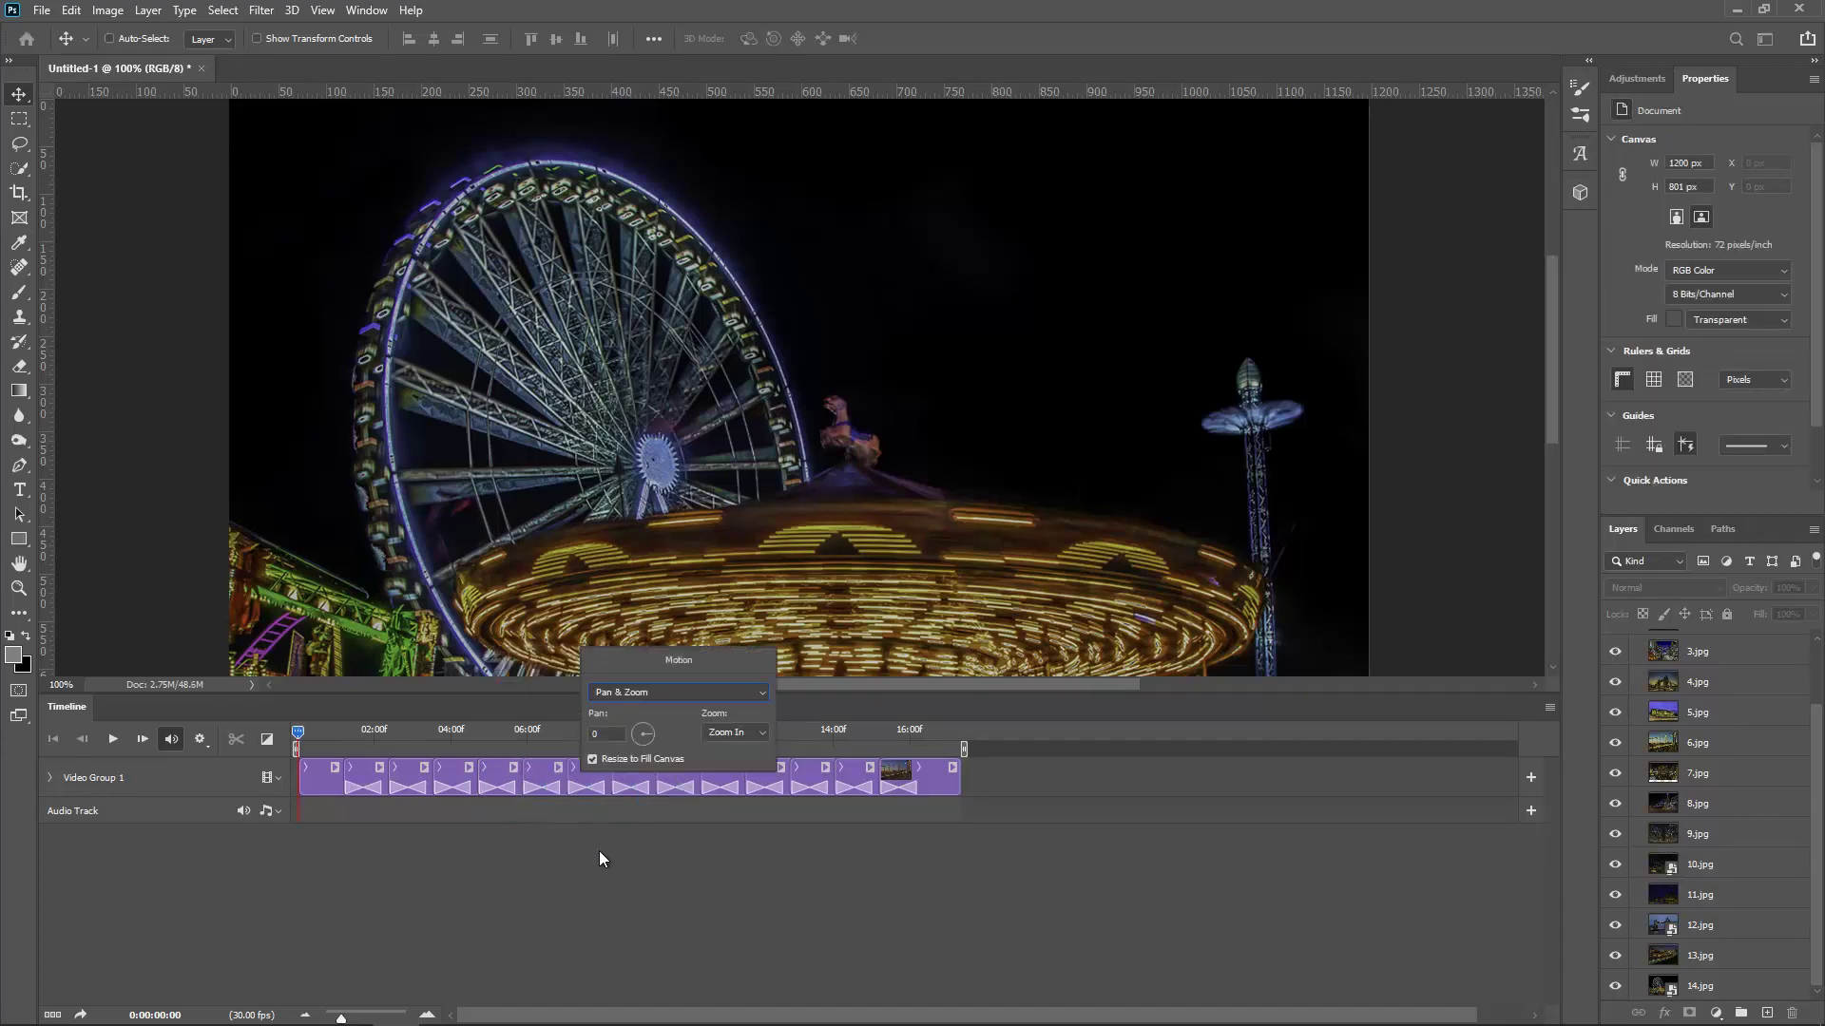
pyautogui.click(599, 852)
pyautogui.rightClick(631, 774)
pyautogui.click(661, 688)
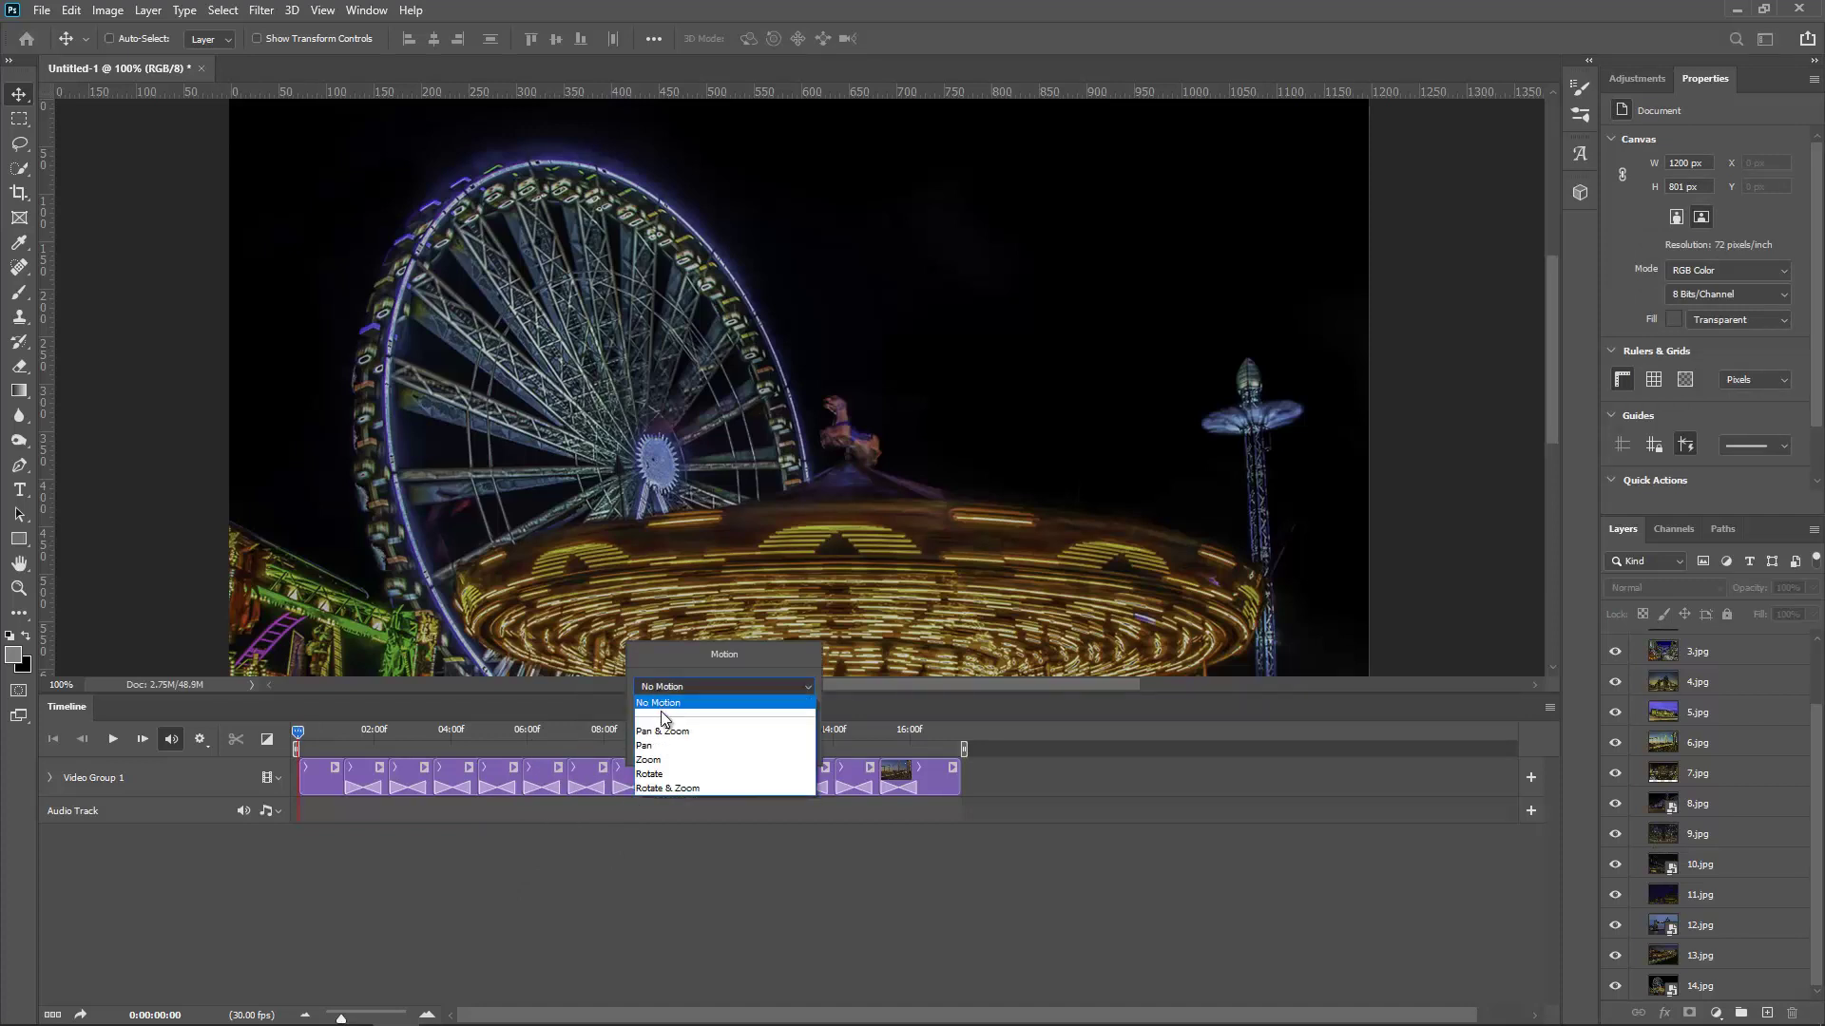
pyautogui.click(660, 711)
pyautogui.click(650, 868)
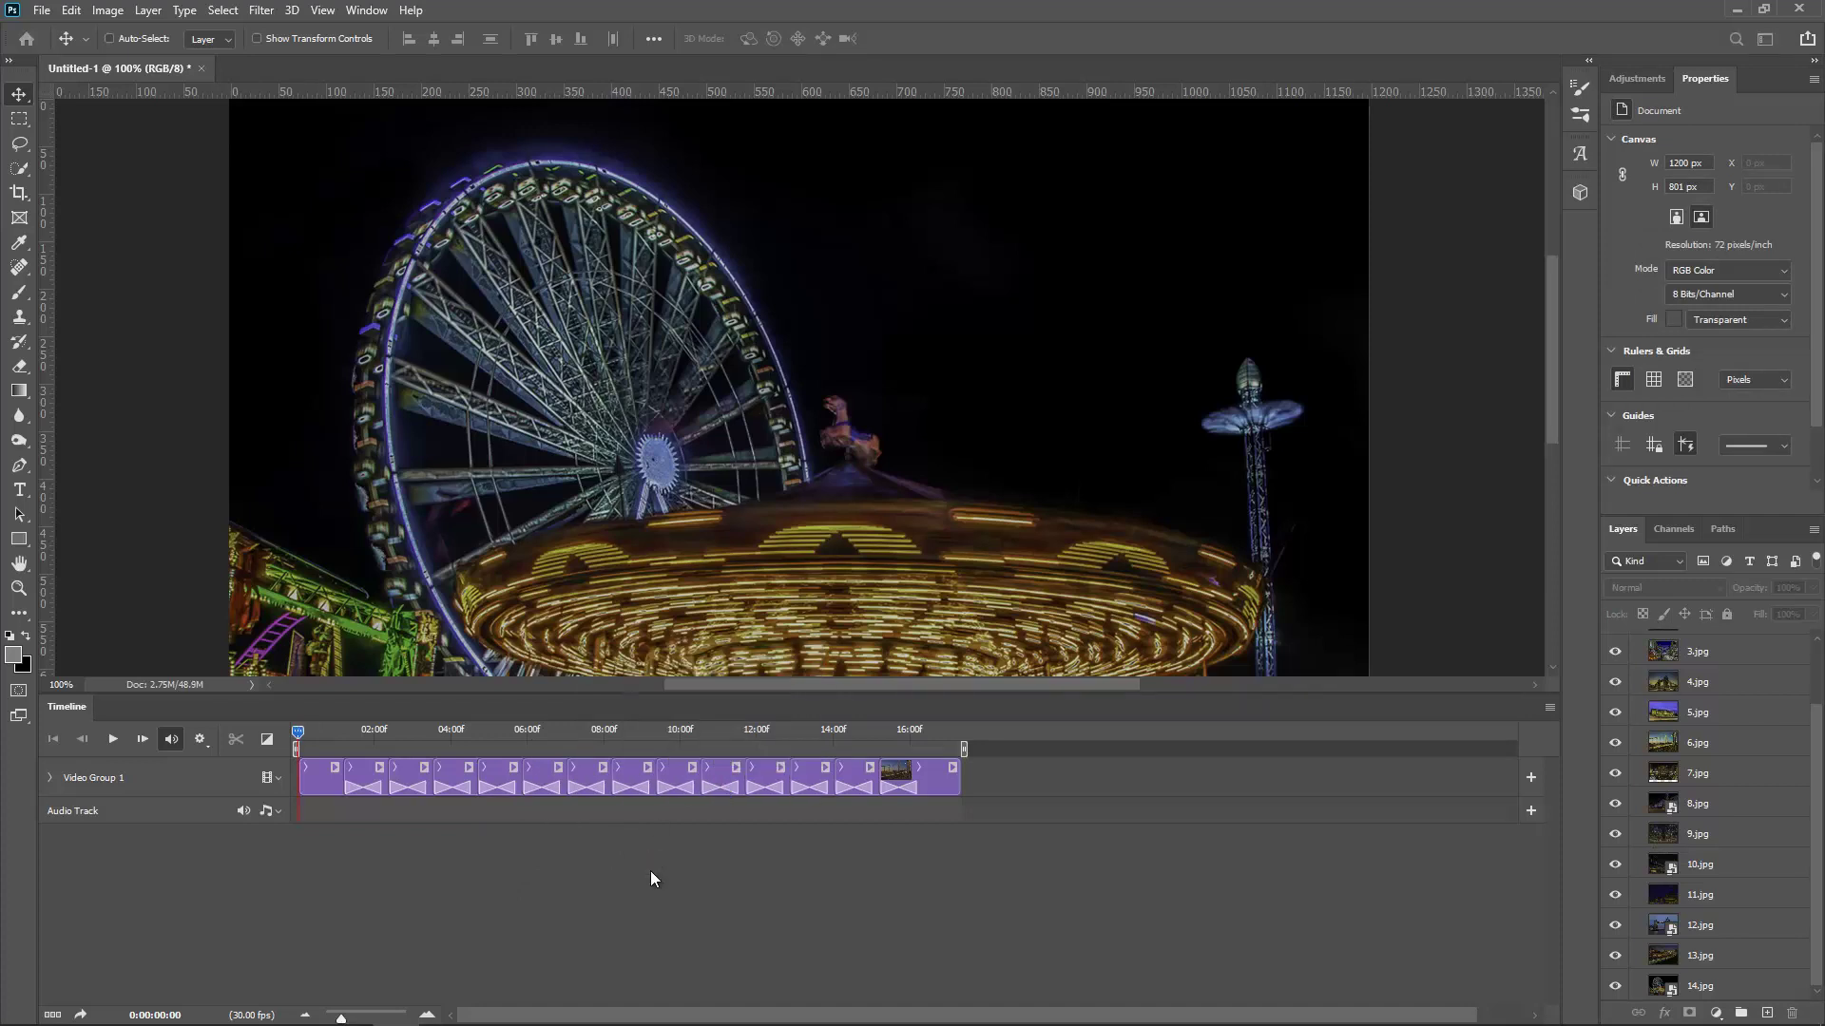
pyautogui.rightClick(675, 772)
pyautogui.click(703, 692)
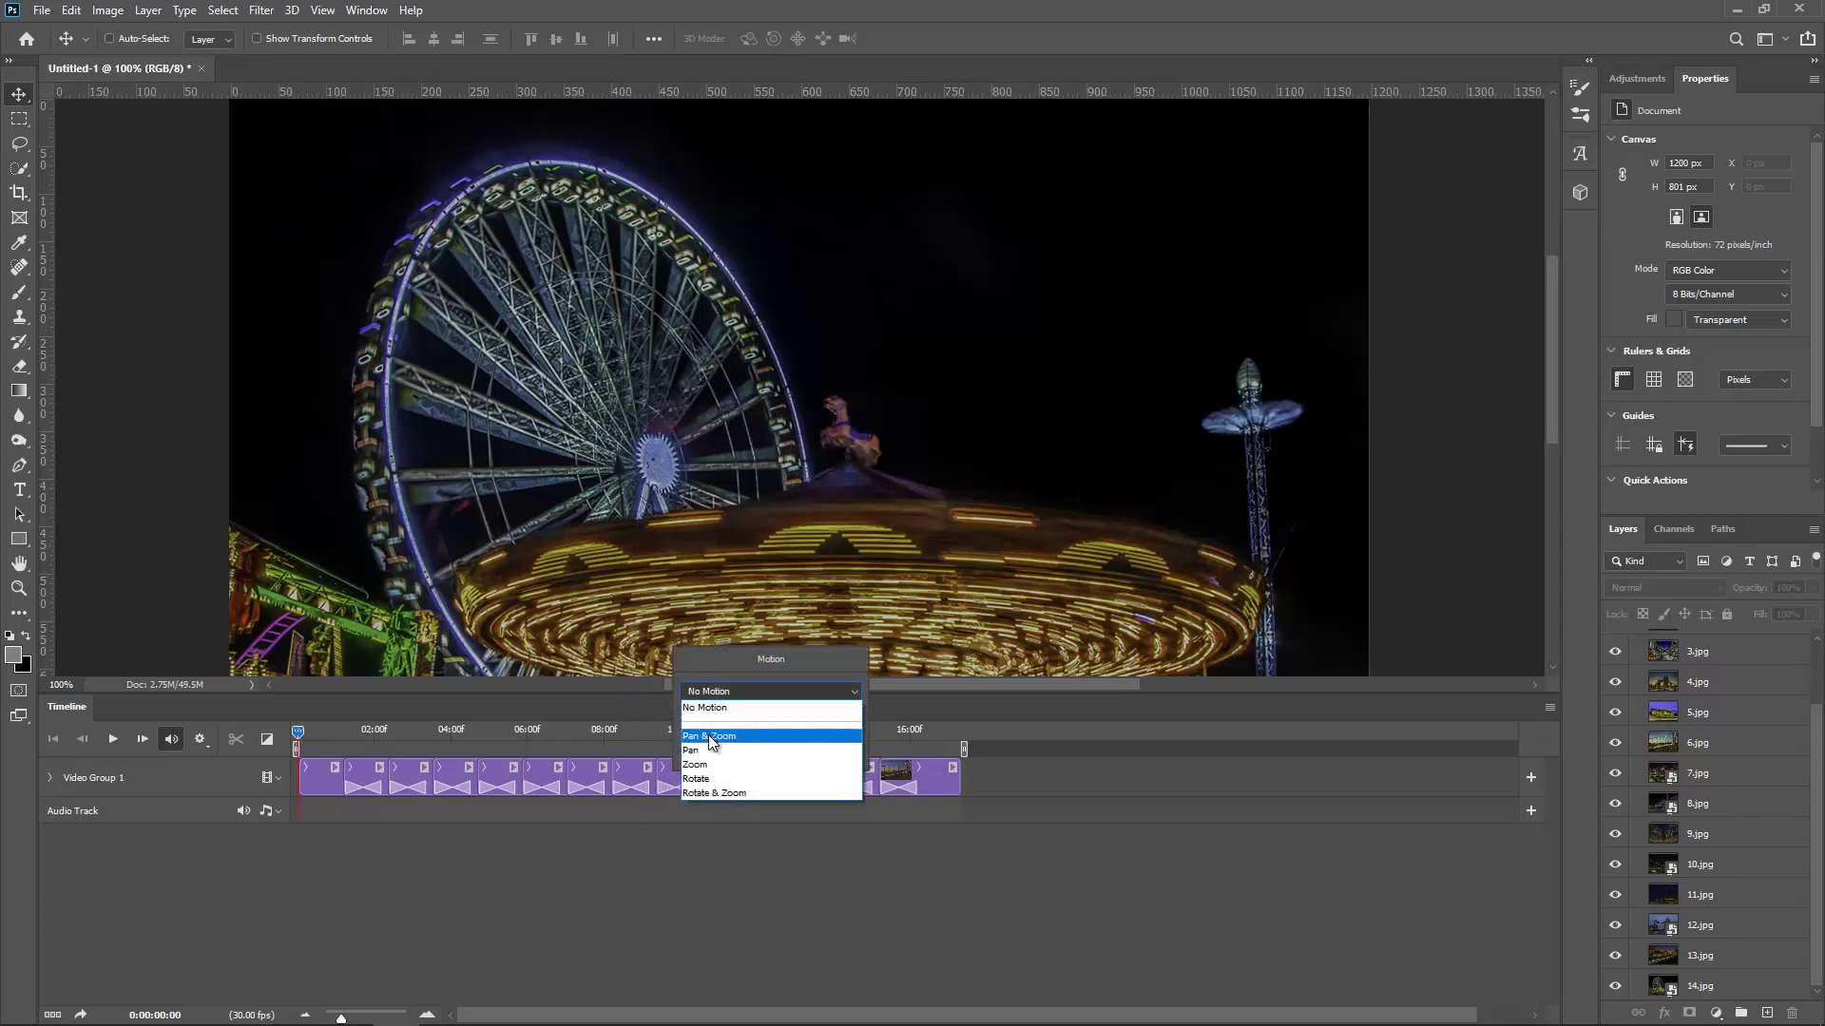
pyautogui.click(711, 713)
# - Give the following clip Pan & Zoom motion and reconfirm Pan & Zoom on 3.jpg
pyautogui.rightClick(760, 772)
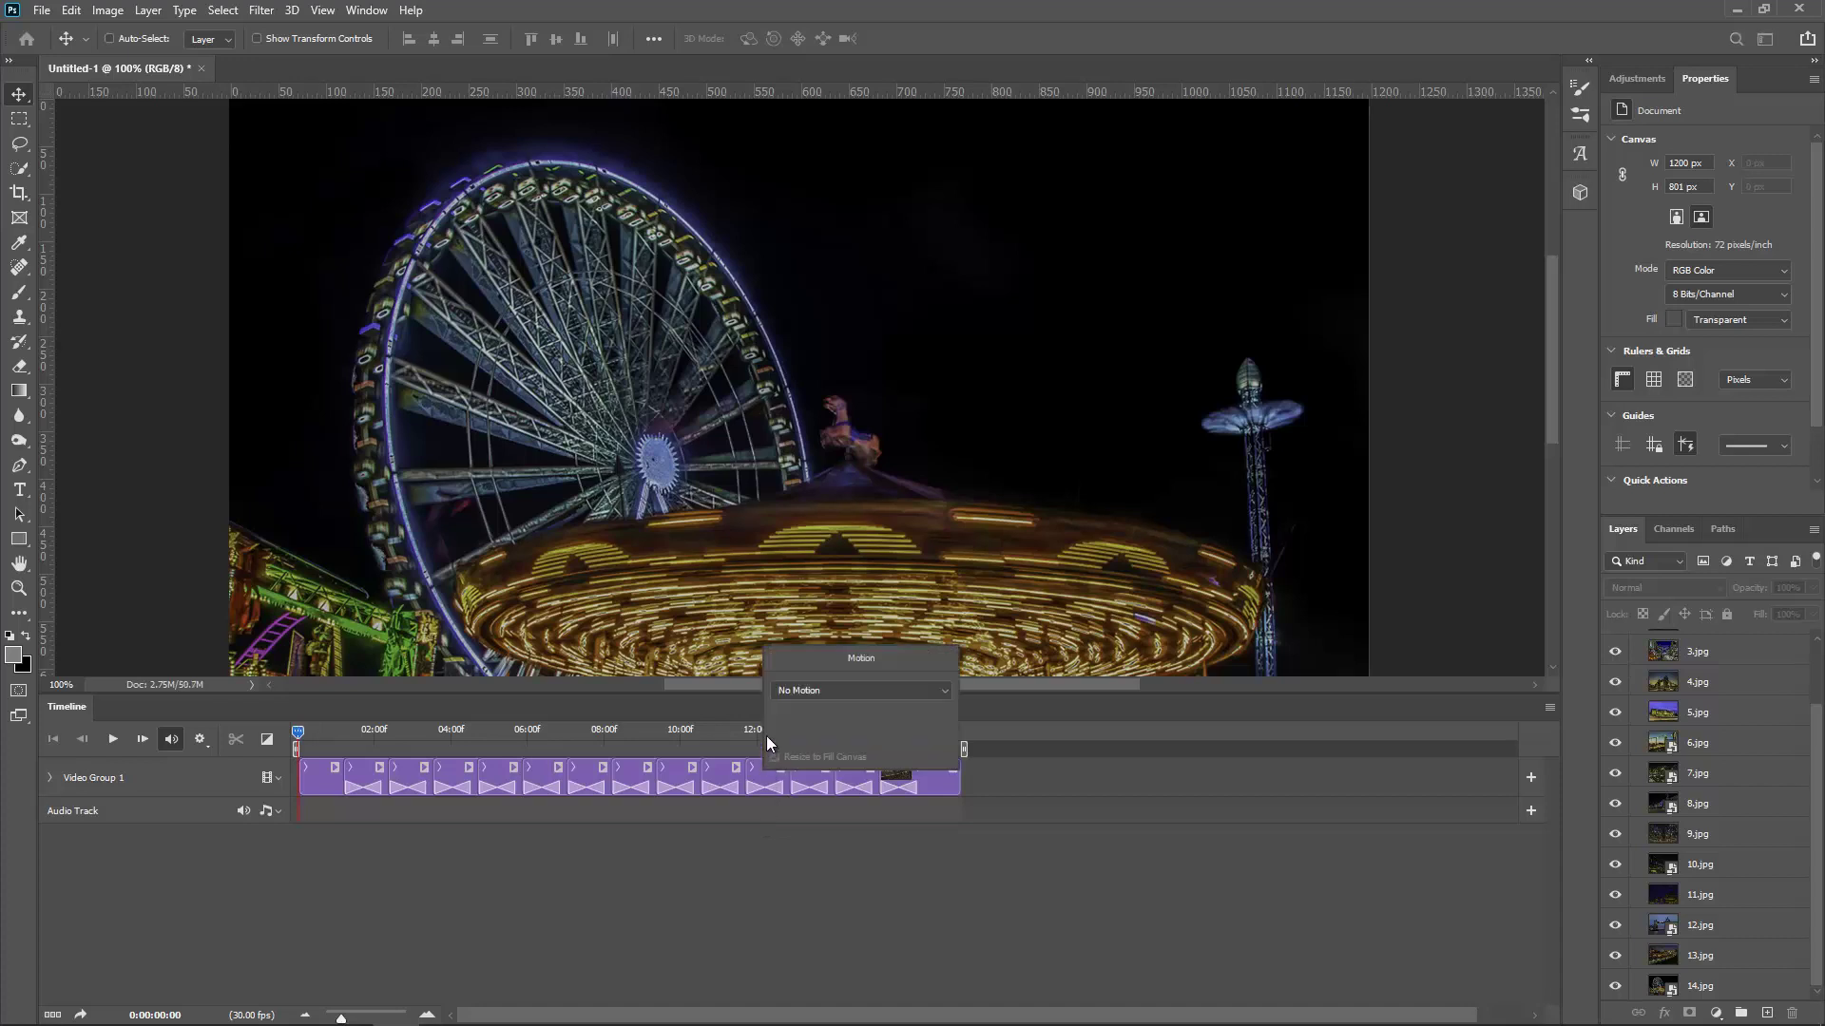
pyautogui.click(799, 690)
pyautogui.click(796, 734)
pyautogui.click(802, 776)
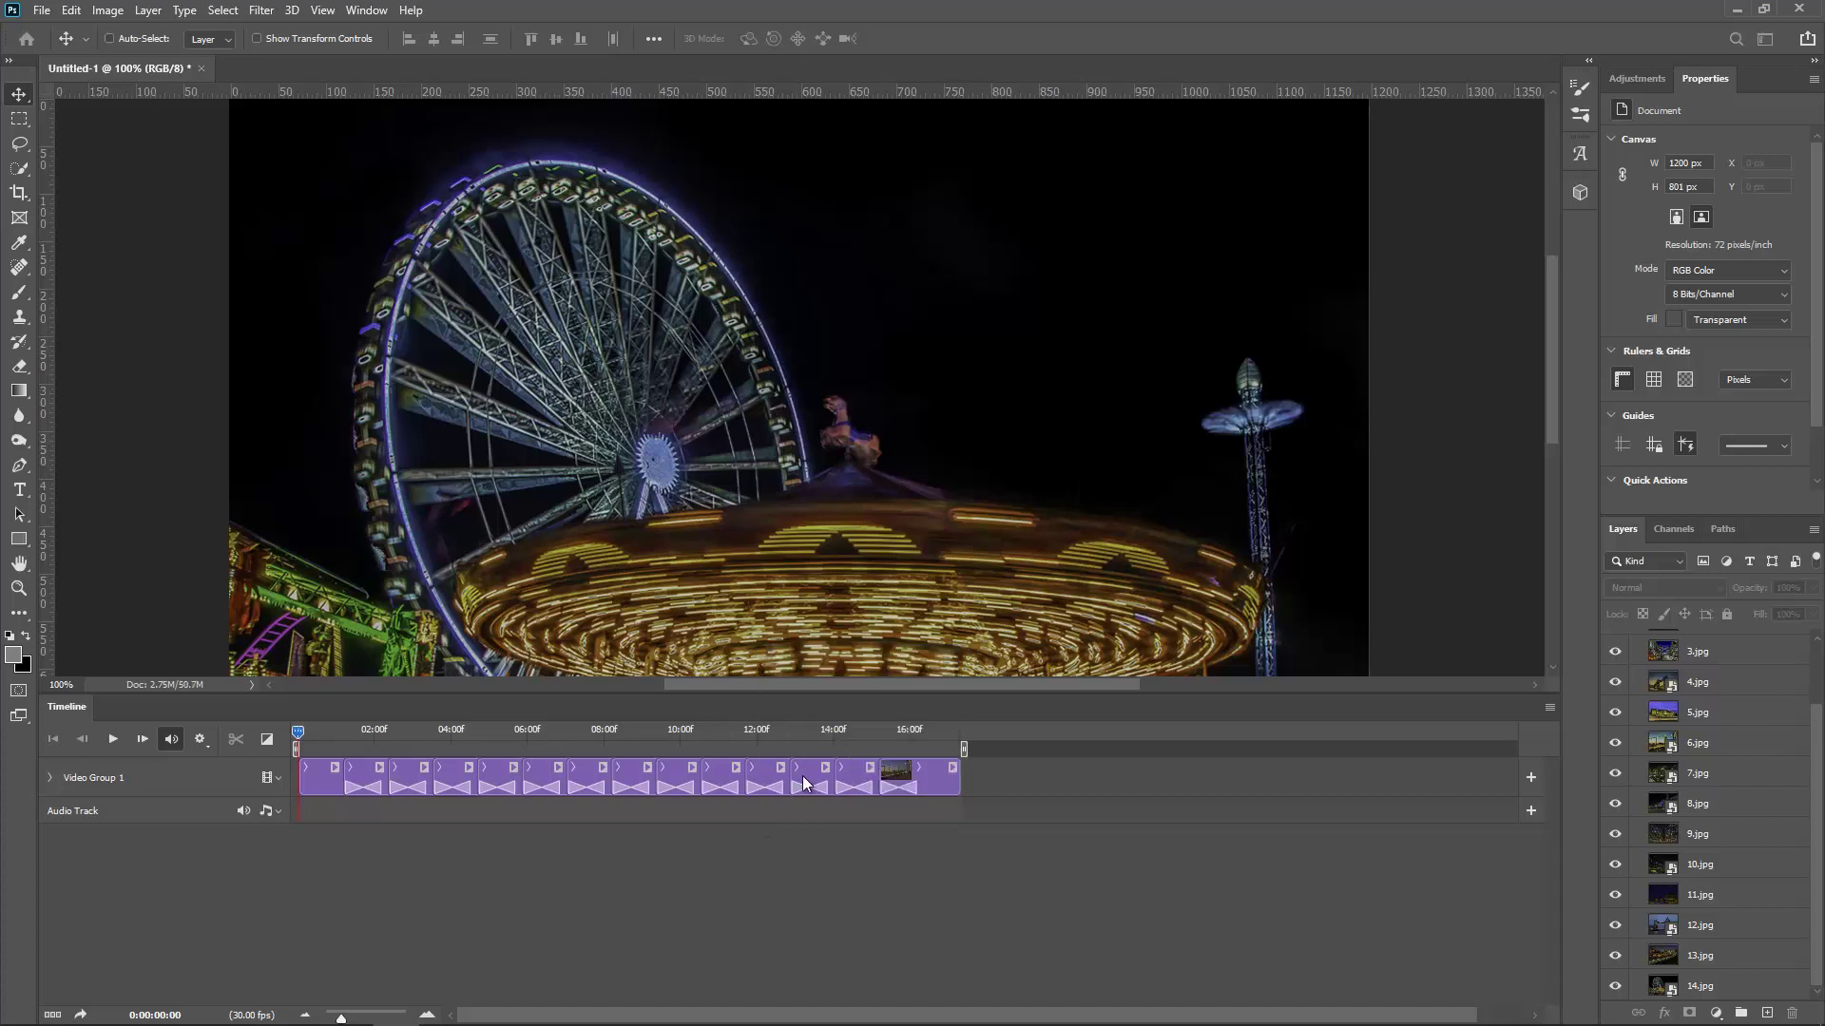
pyautogui.click(813, 774)
pyautogui.rightClick(813, 774)
pyautogui.click(846, 686)
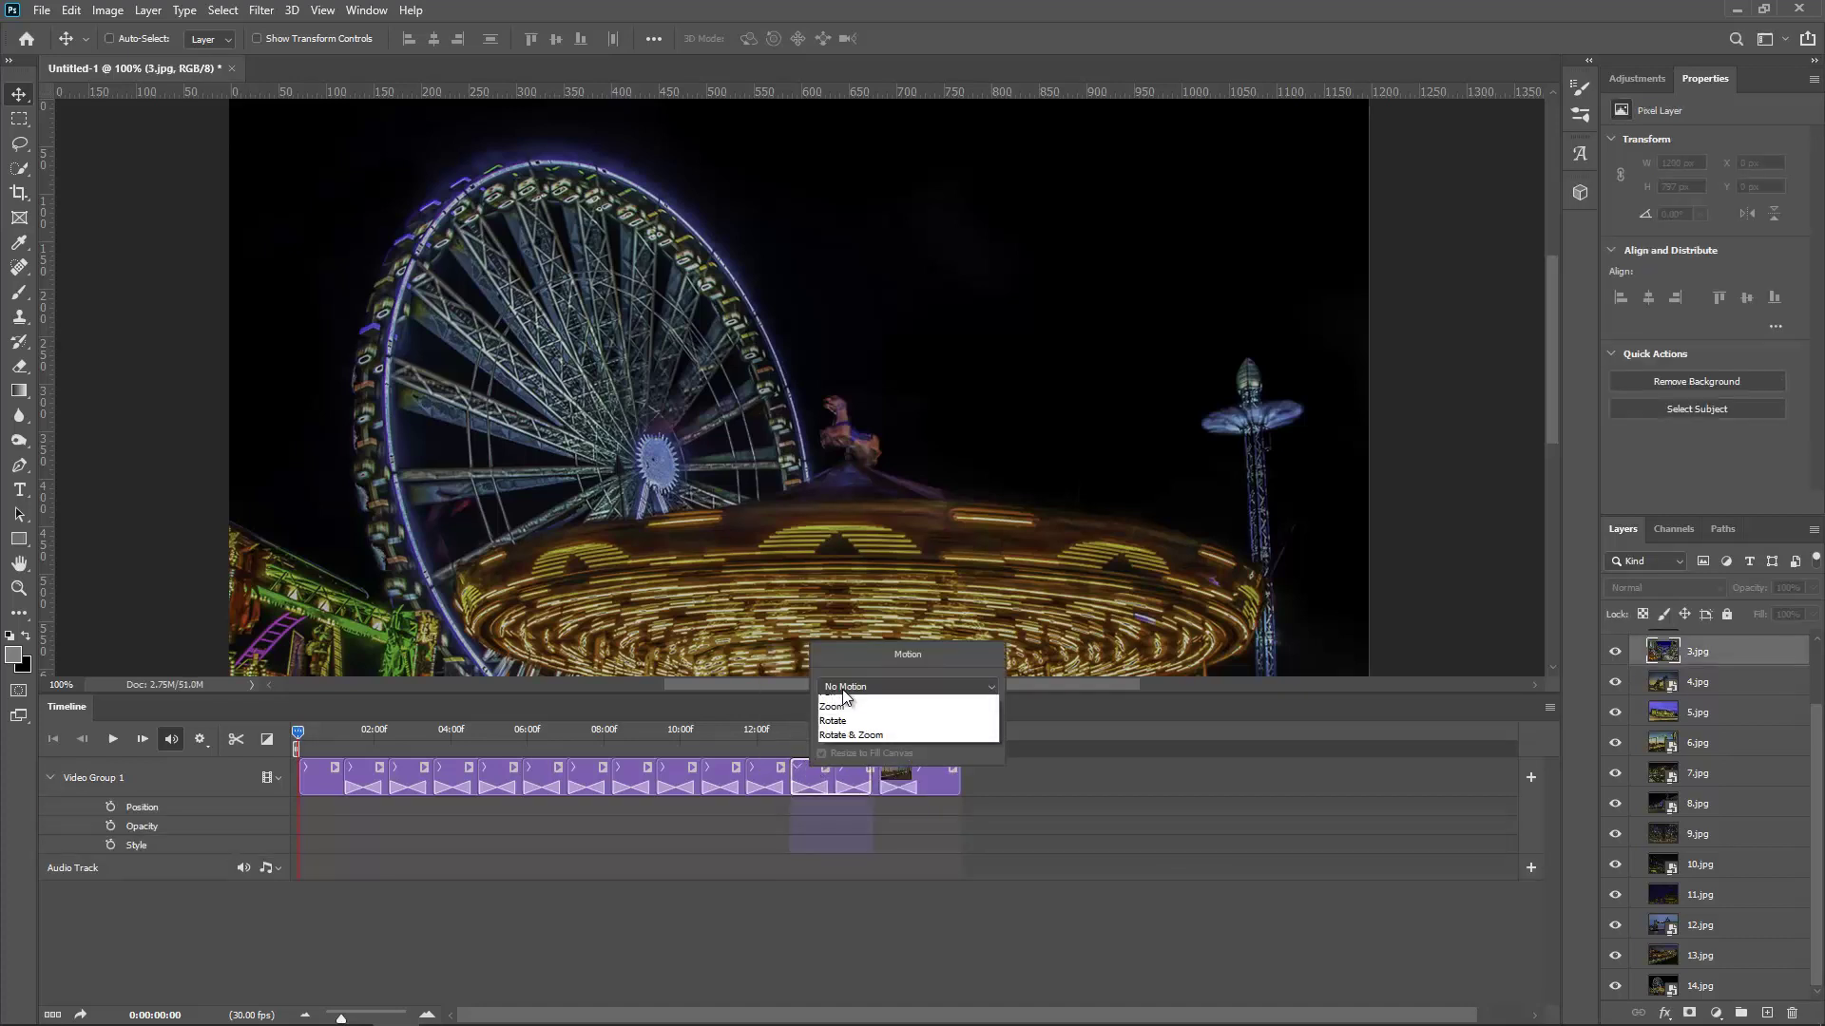
pyautogui.click(855, 730)
pyautogui.click(841, 862)
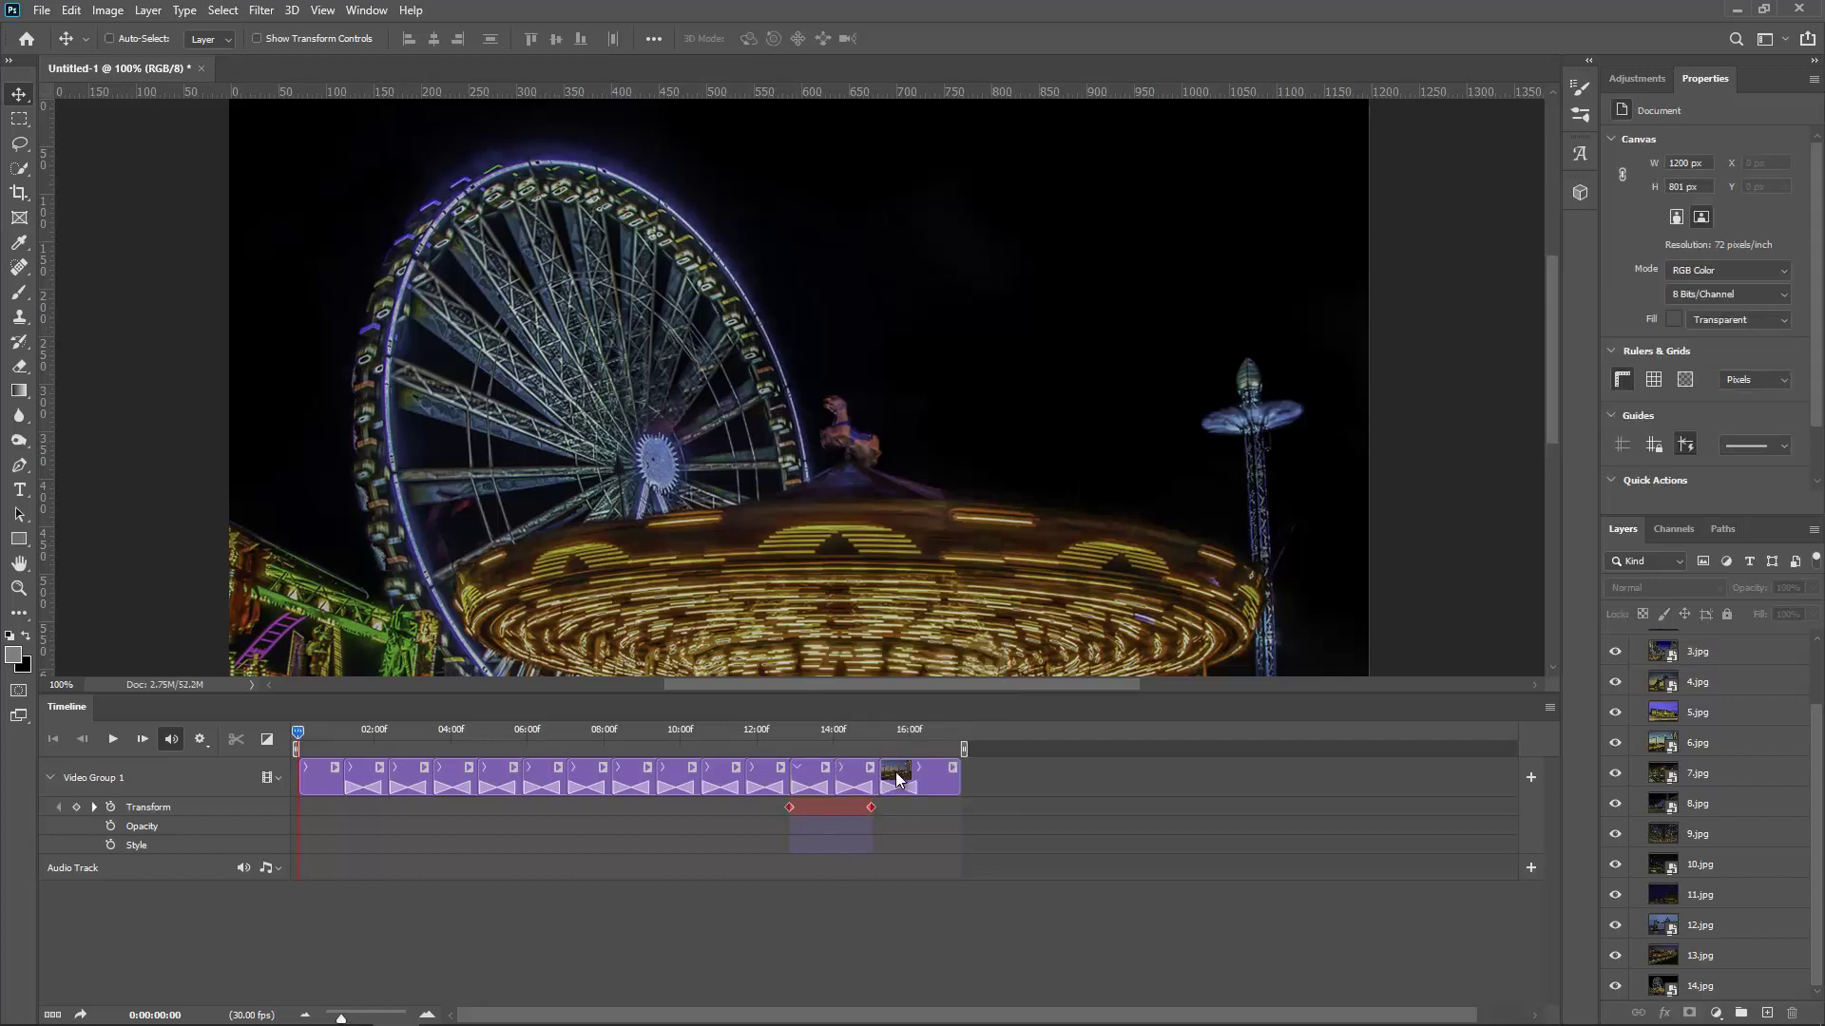
# - Give the last clip Pan & Zoom motion, preview the slideshow, and rewind to the start
pyautogui.press('ctrl')
pyautogui.rightClick(896, 780)
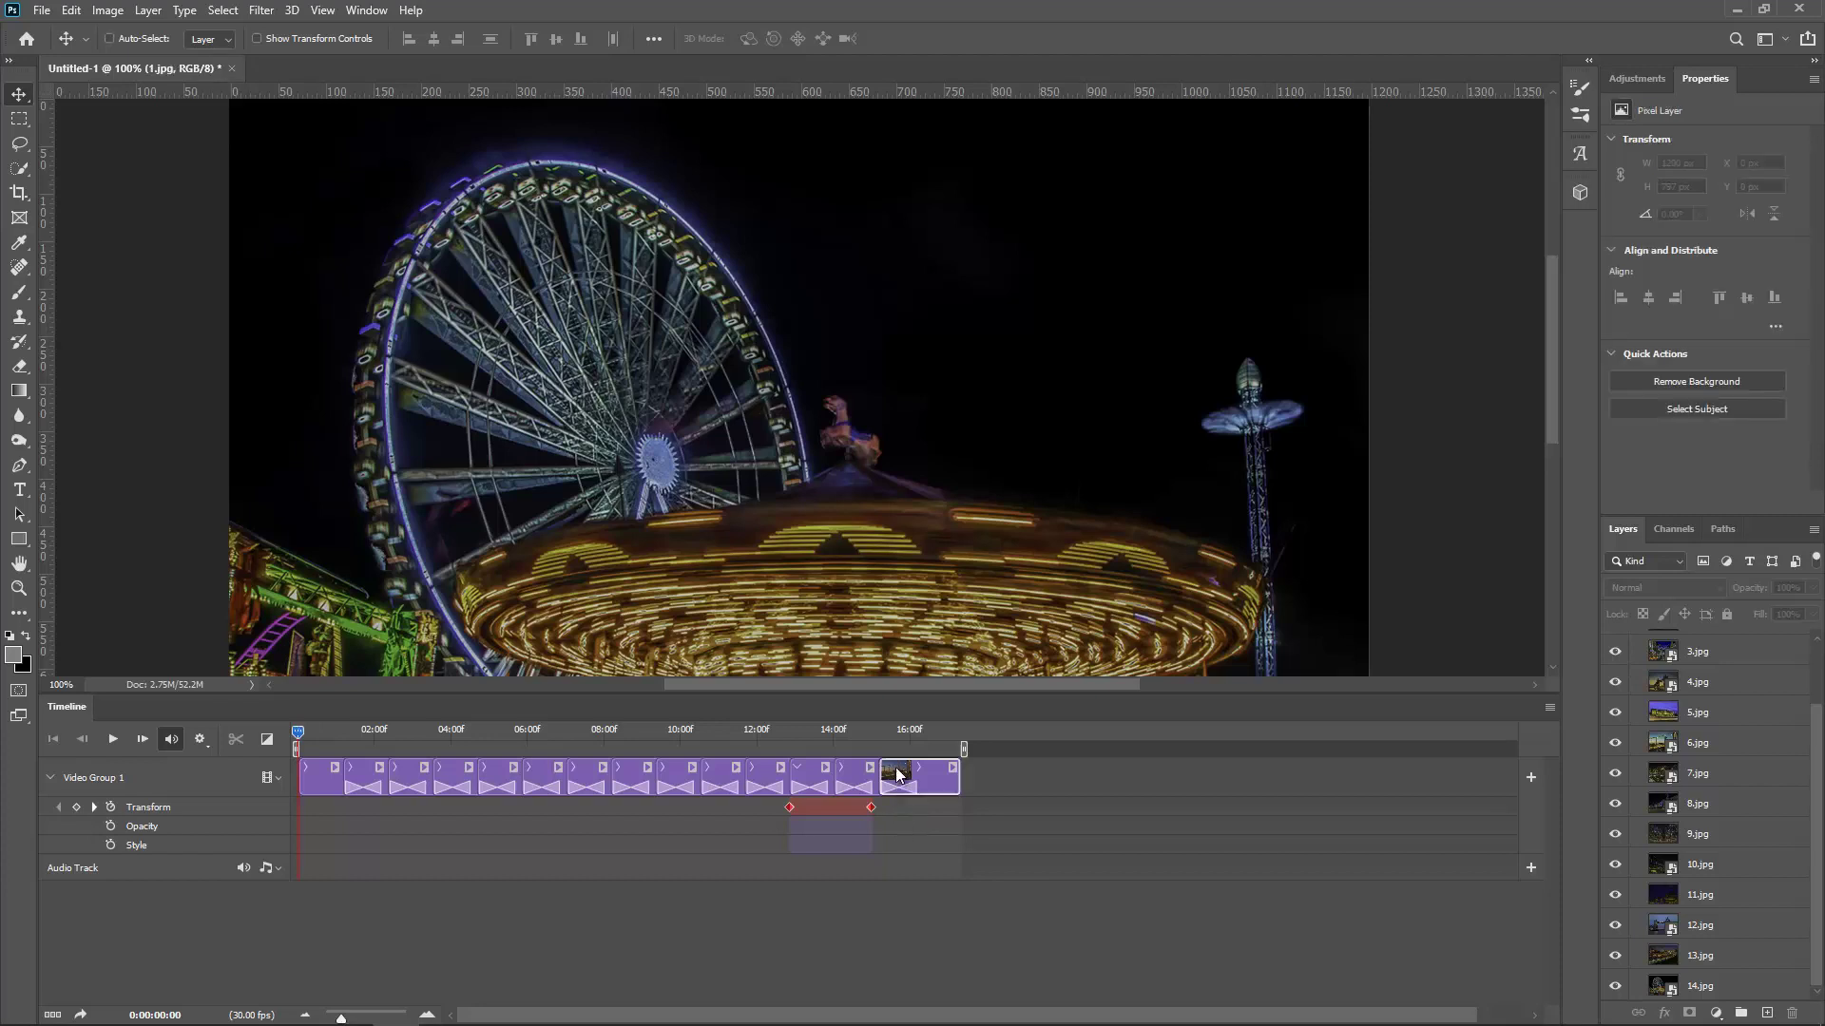
pyautogui.click(939, 688)
pyautogui.click(937, 733)
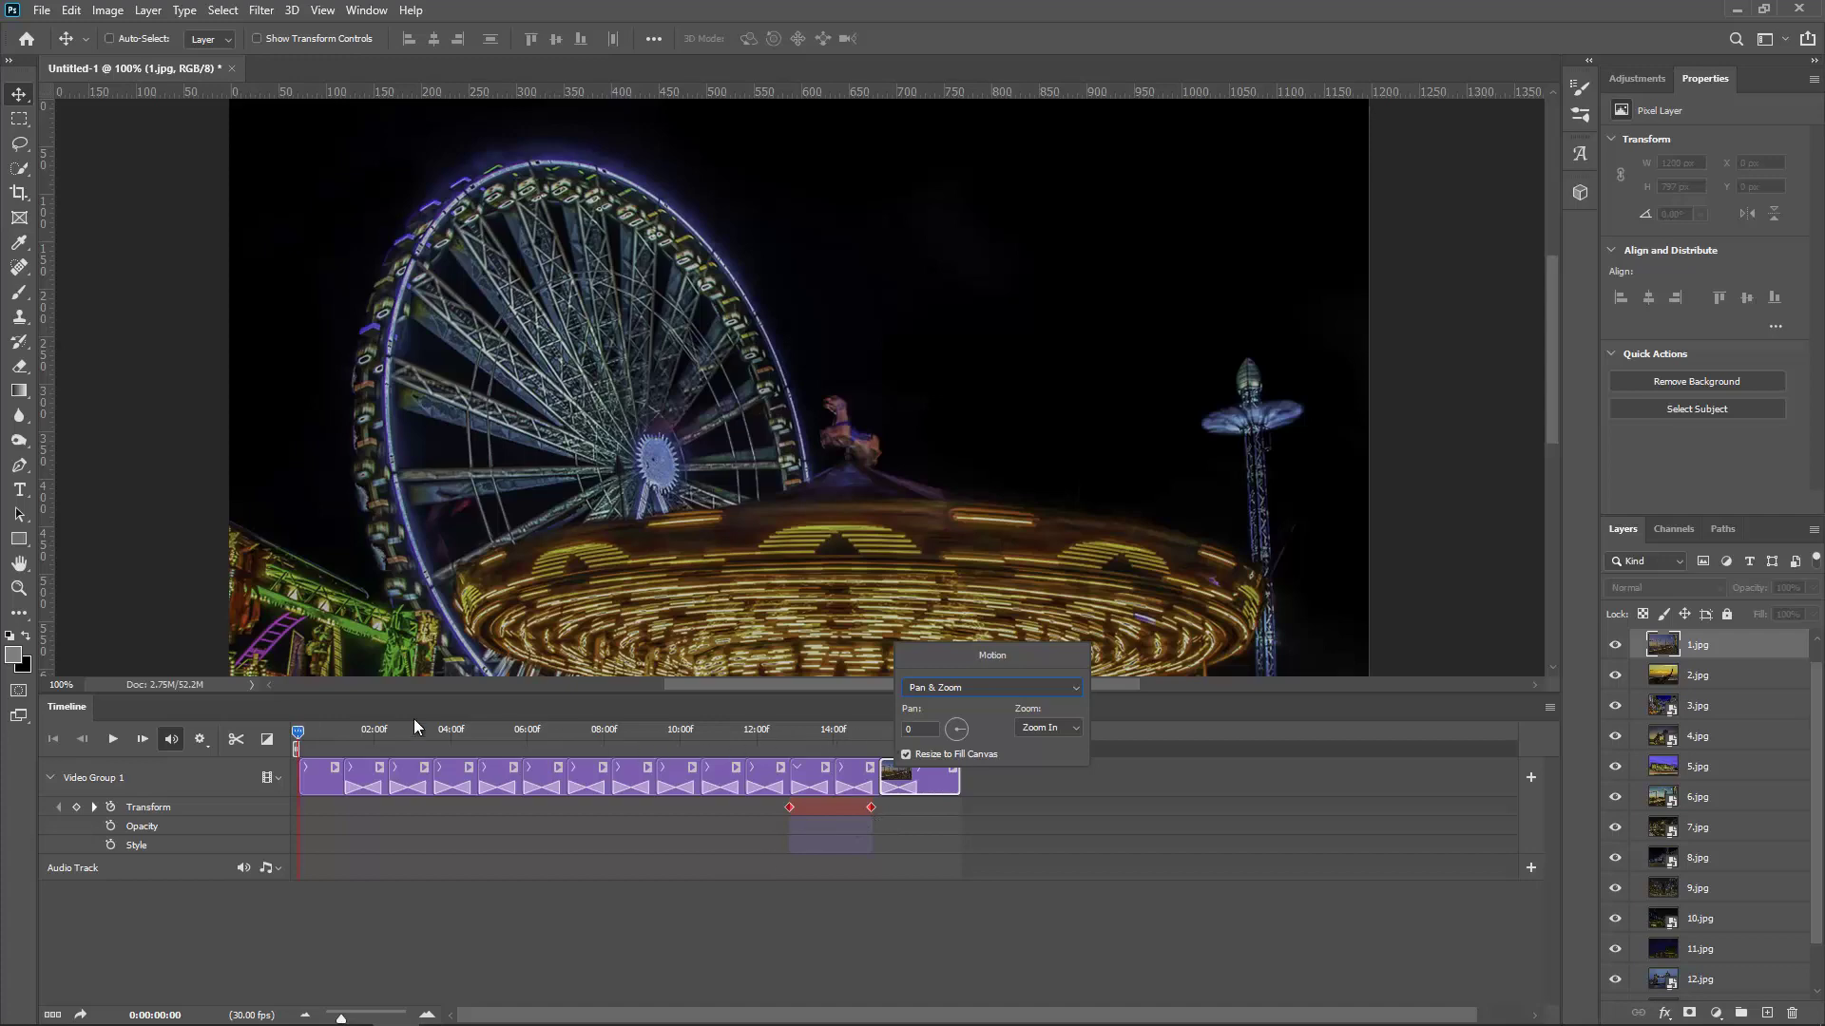
pyautogui.click(985, 931)
pyautogui.press('space')
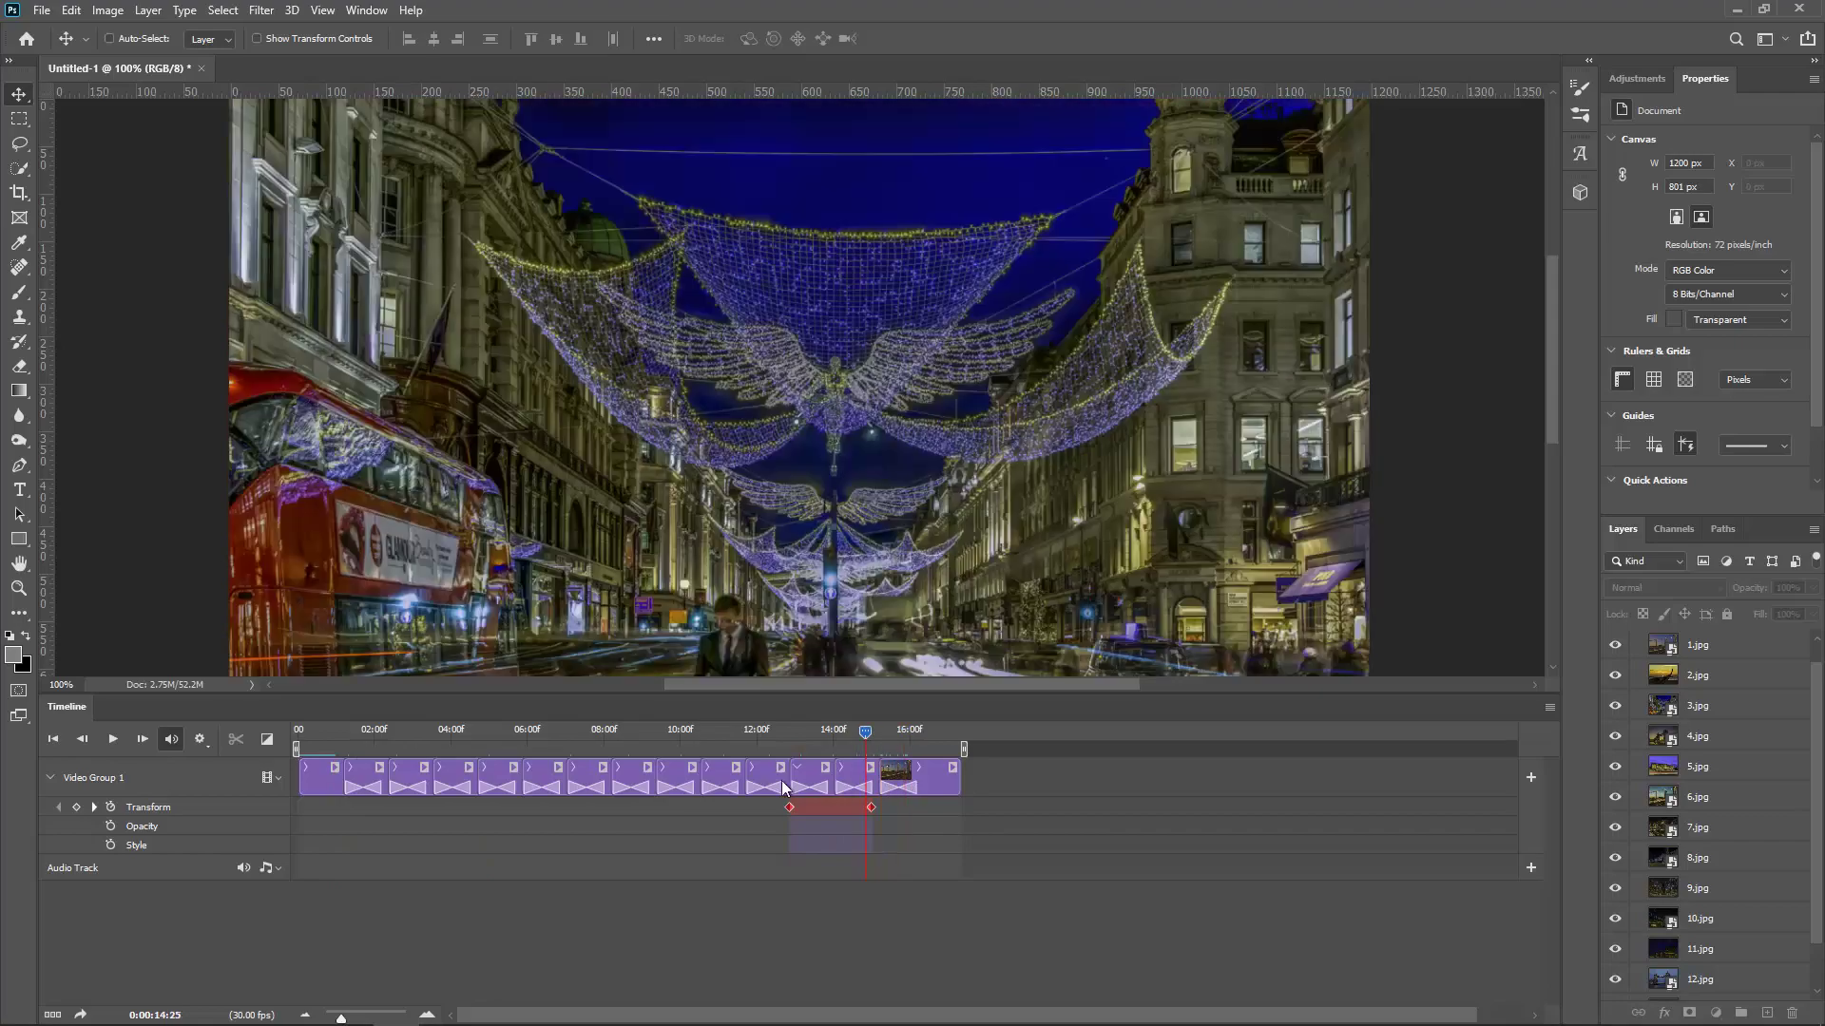
pyautogui.press('space')
pyautogui.moveTo(304, 732); pyautogui.dragTo(207, 762)
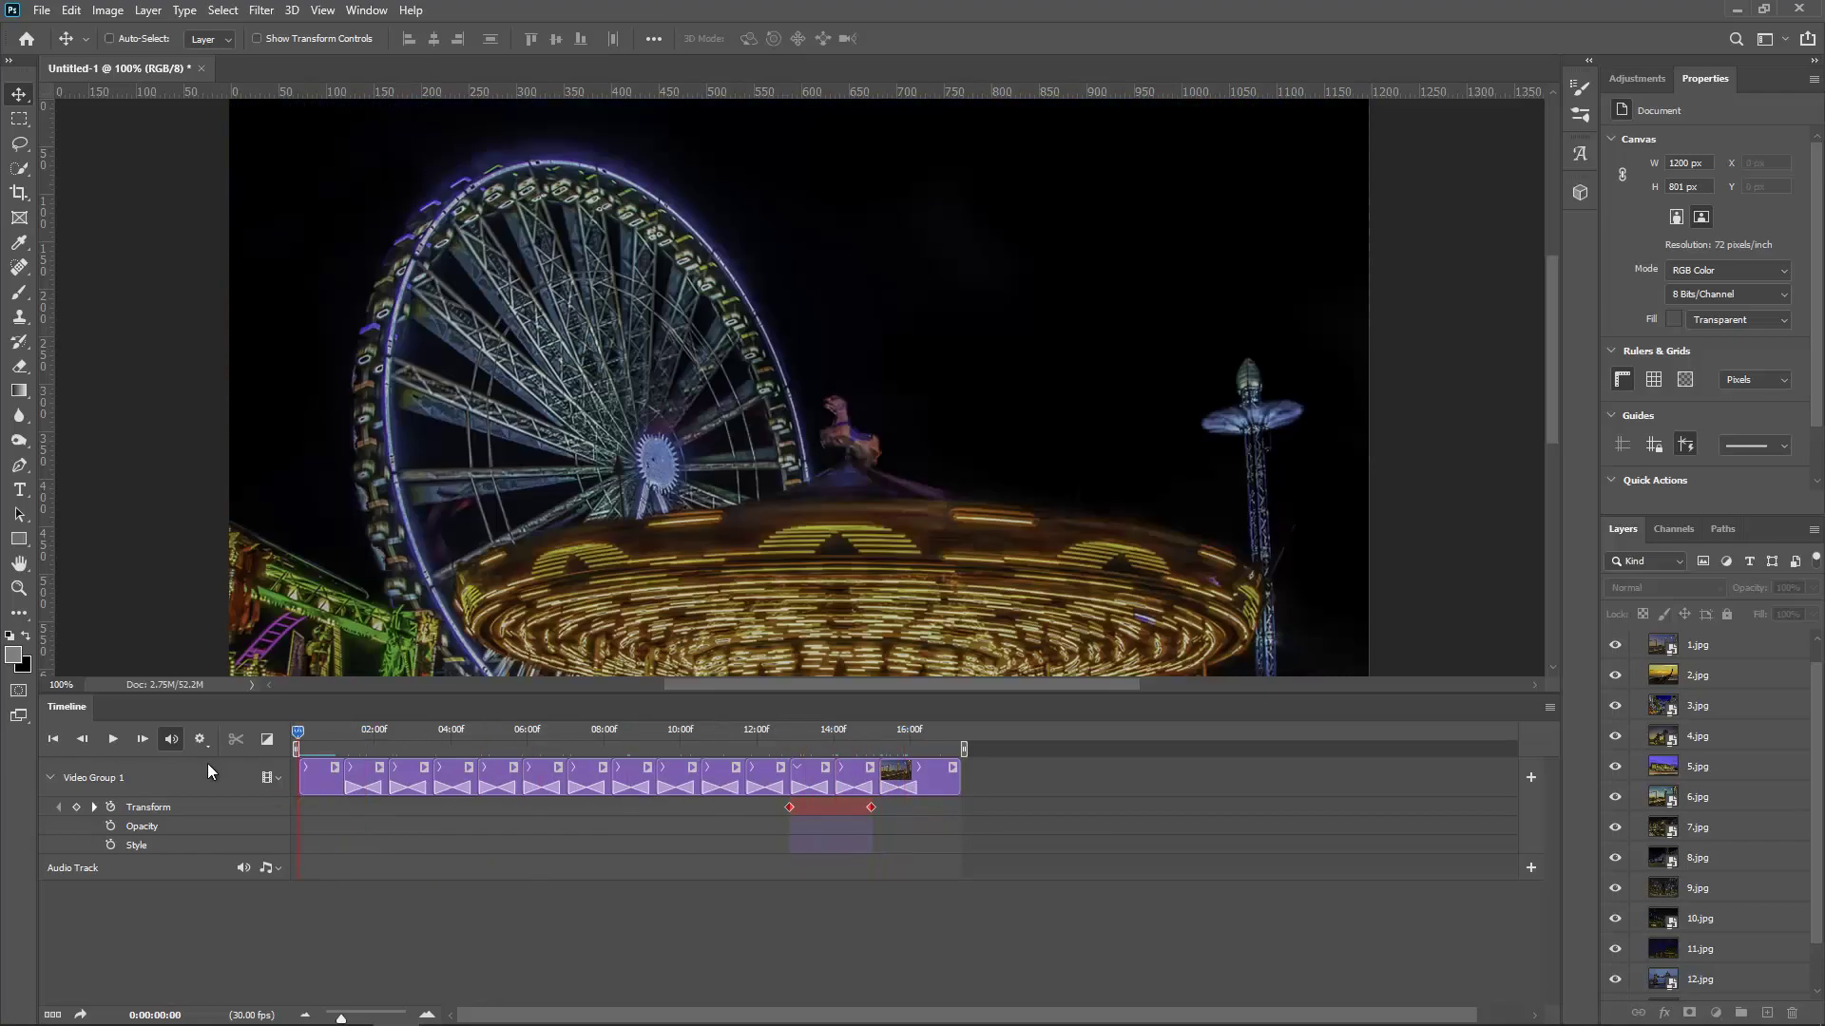
# - Collapse Video Group 1 and import the Firefly music file onto the Audio Track
pyautogui.click(51, 777)
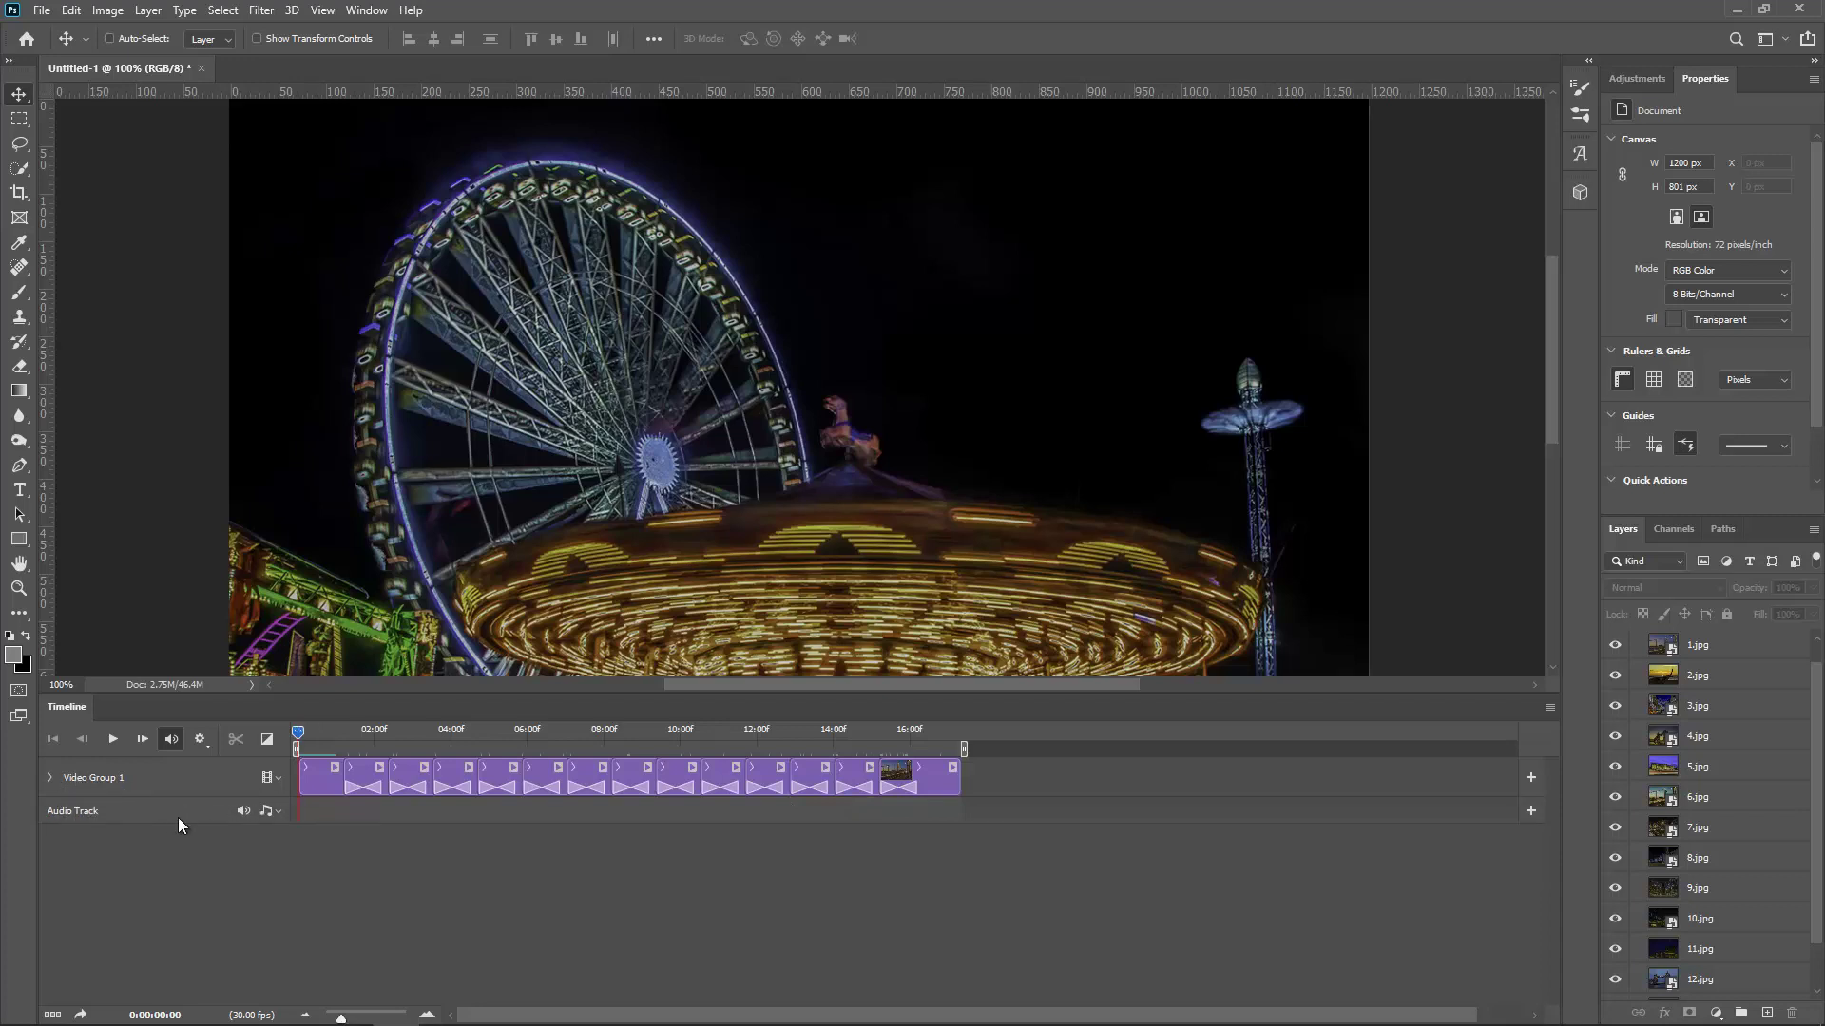
pyautogui.click(277, 810)
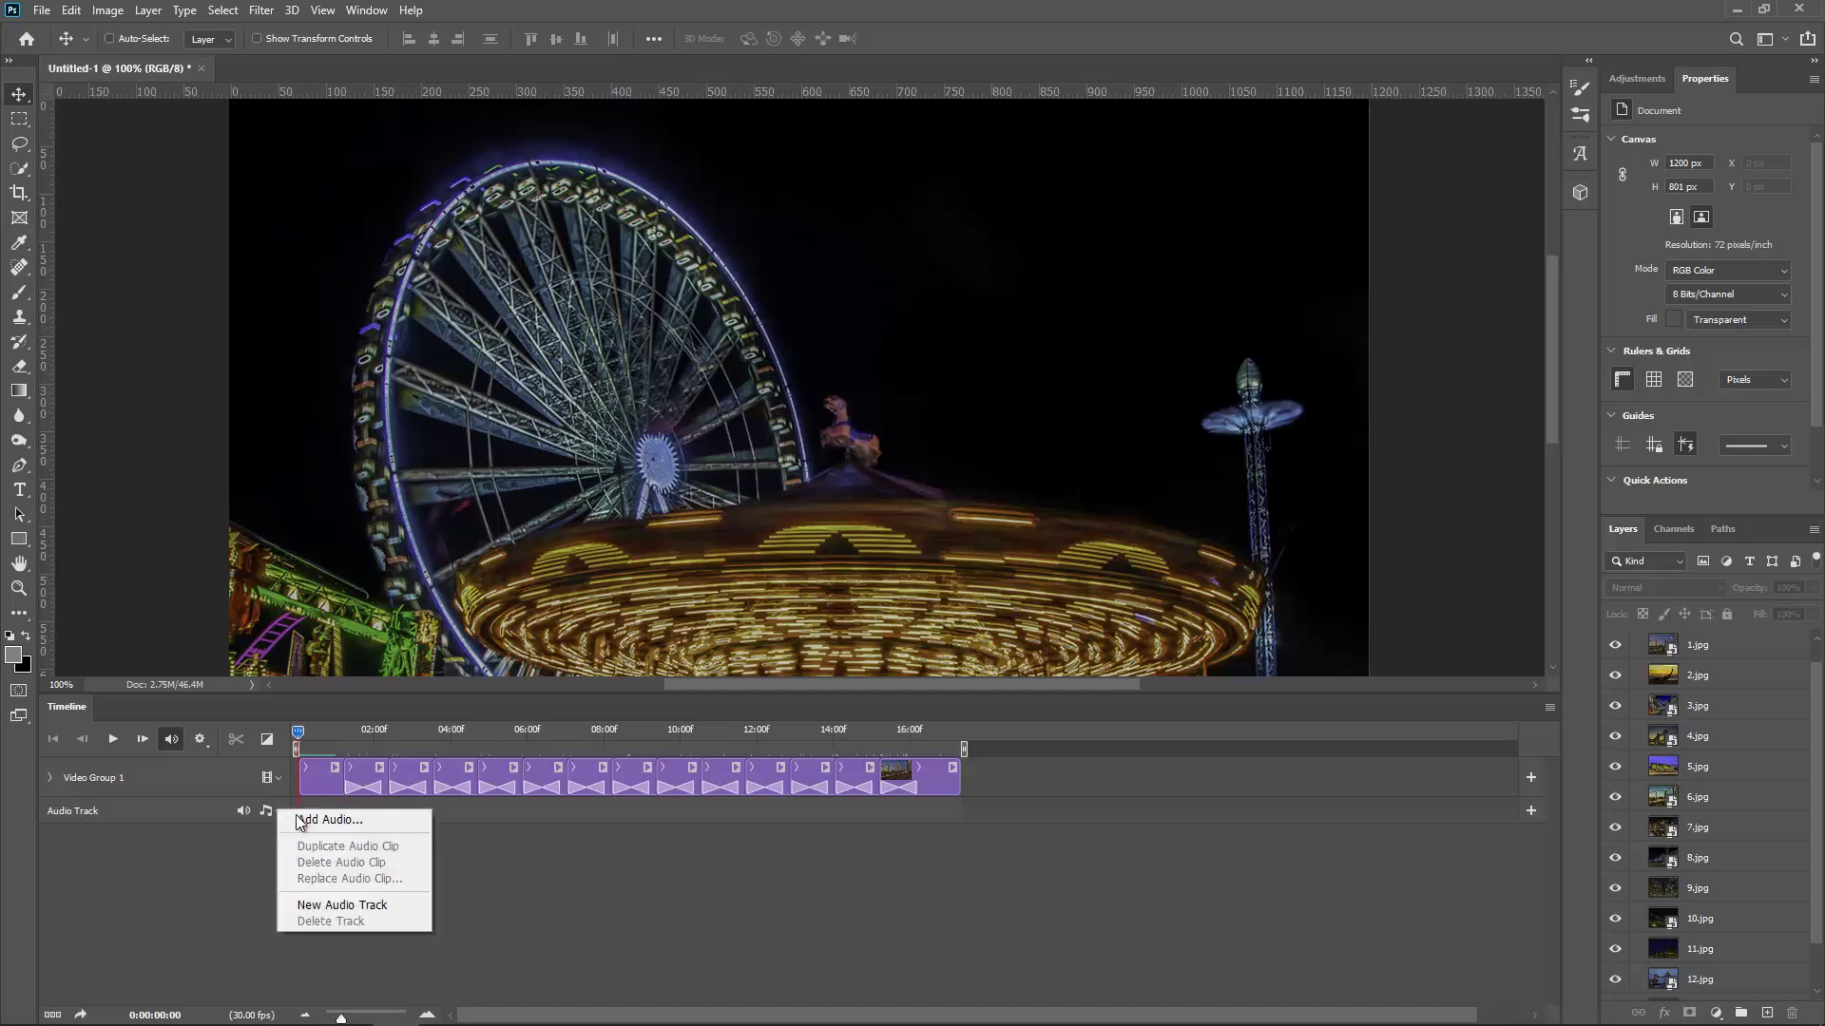
pyautogui.click(314, 822)
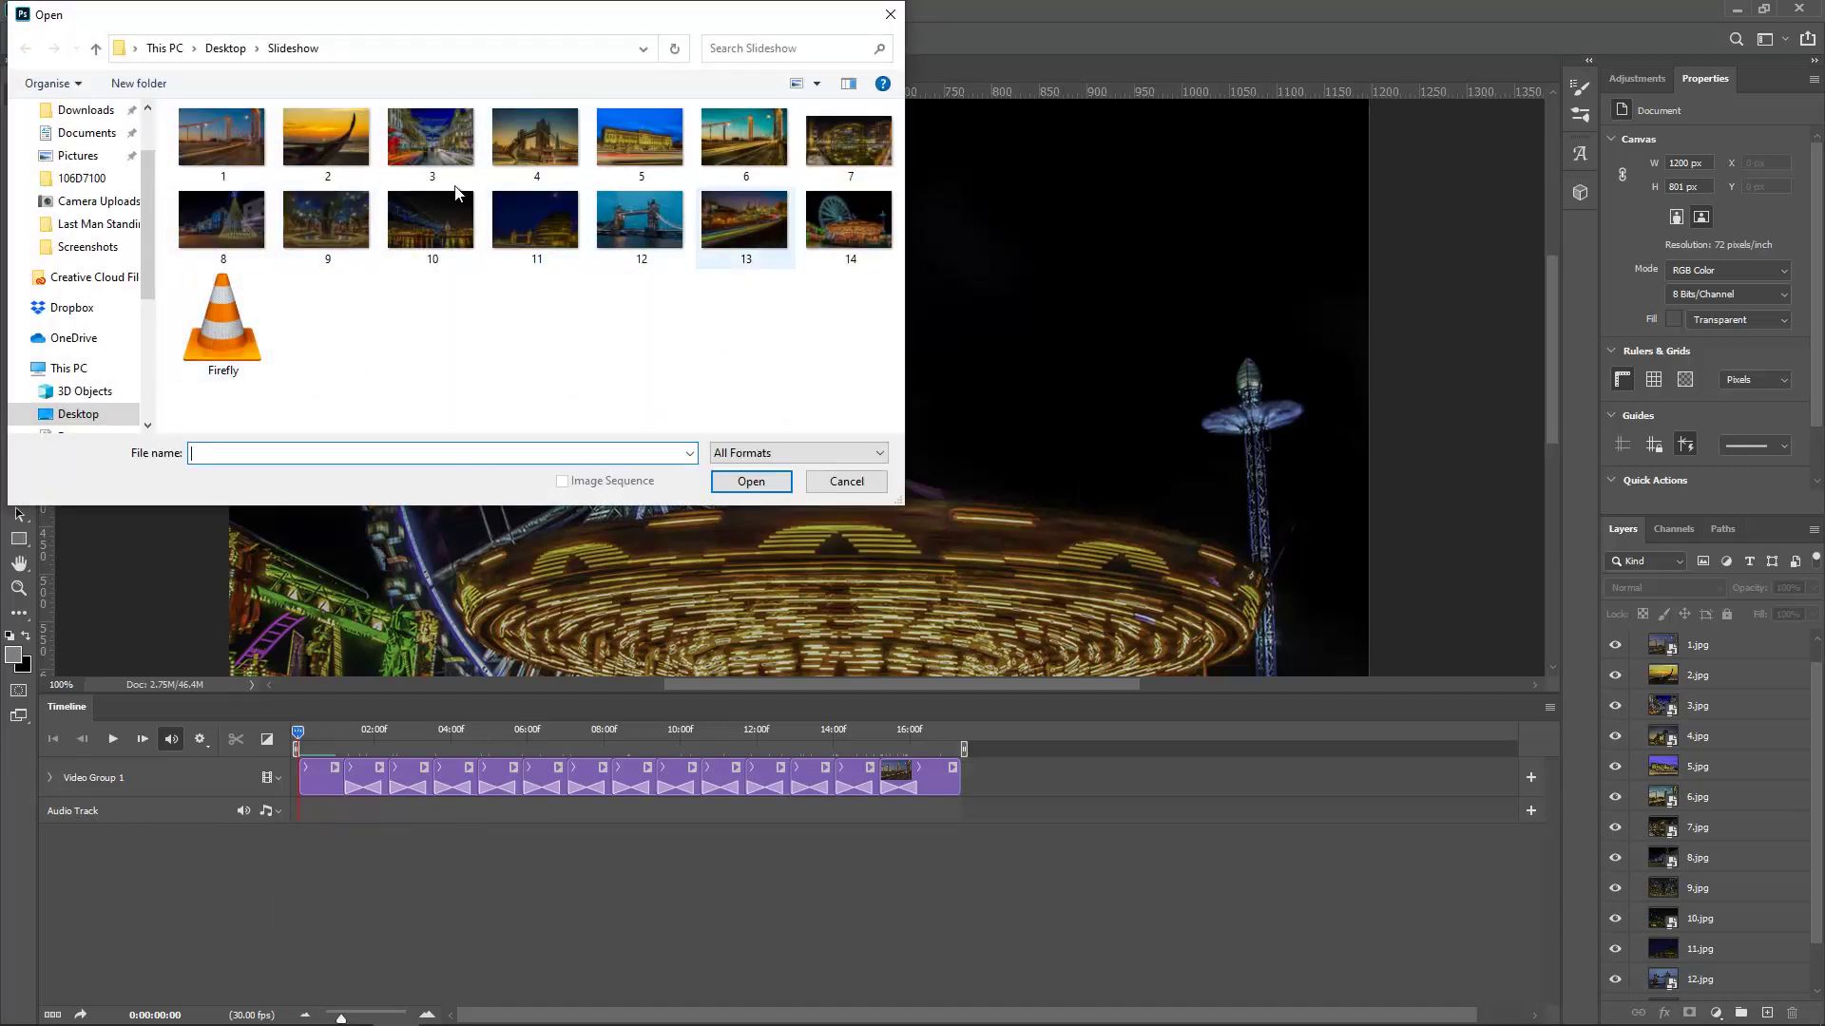
pyautogui.click(228, 352)
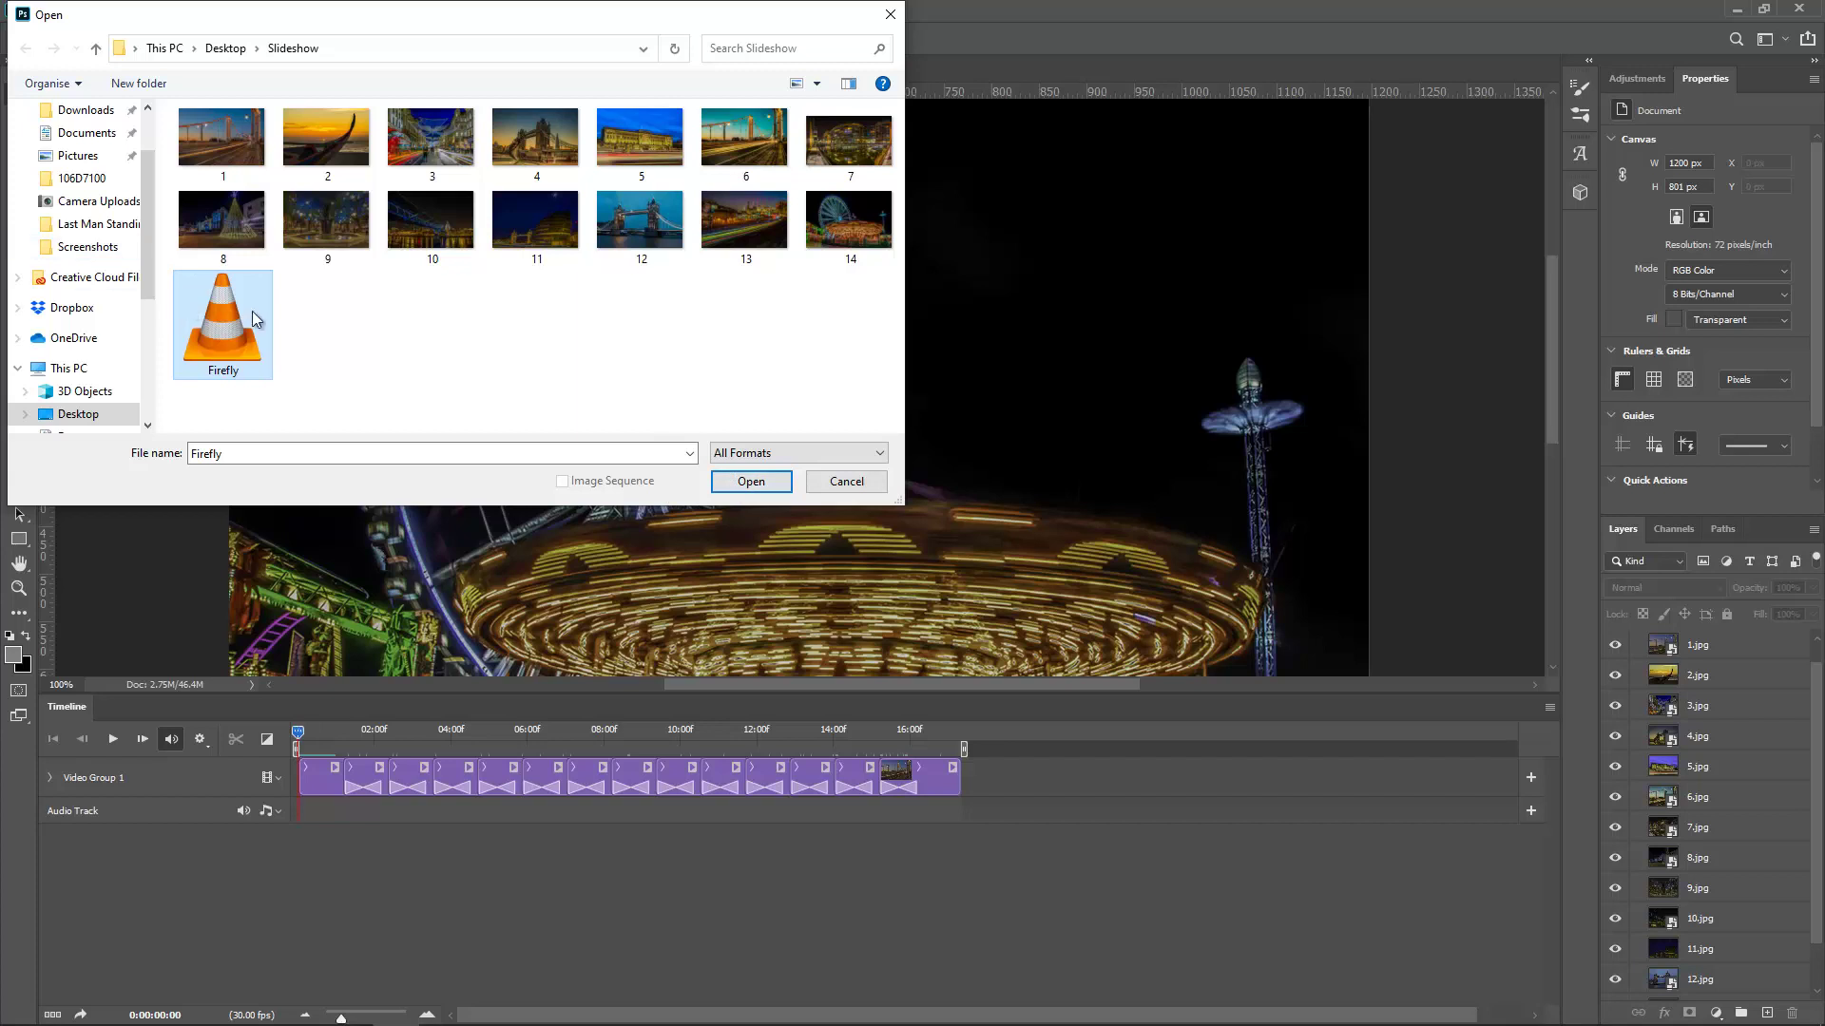
pyautogui.click(761, 483)
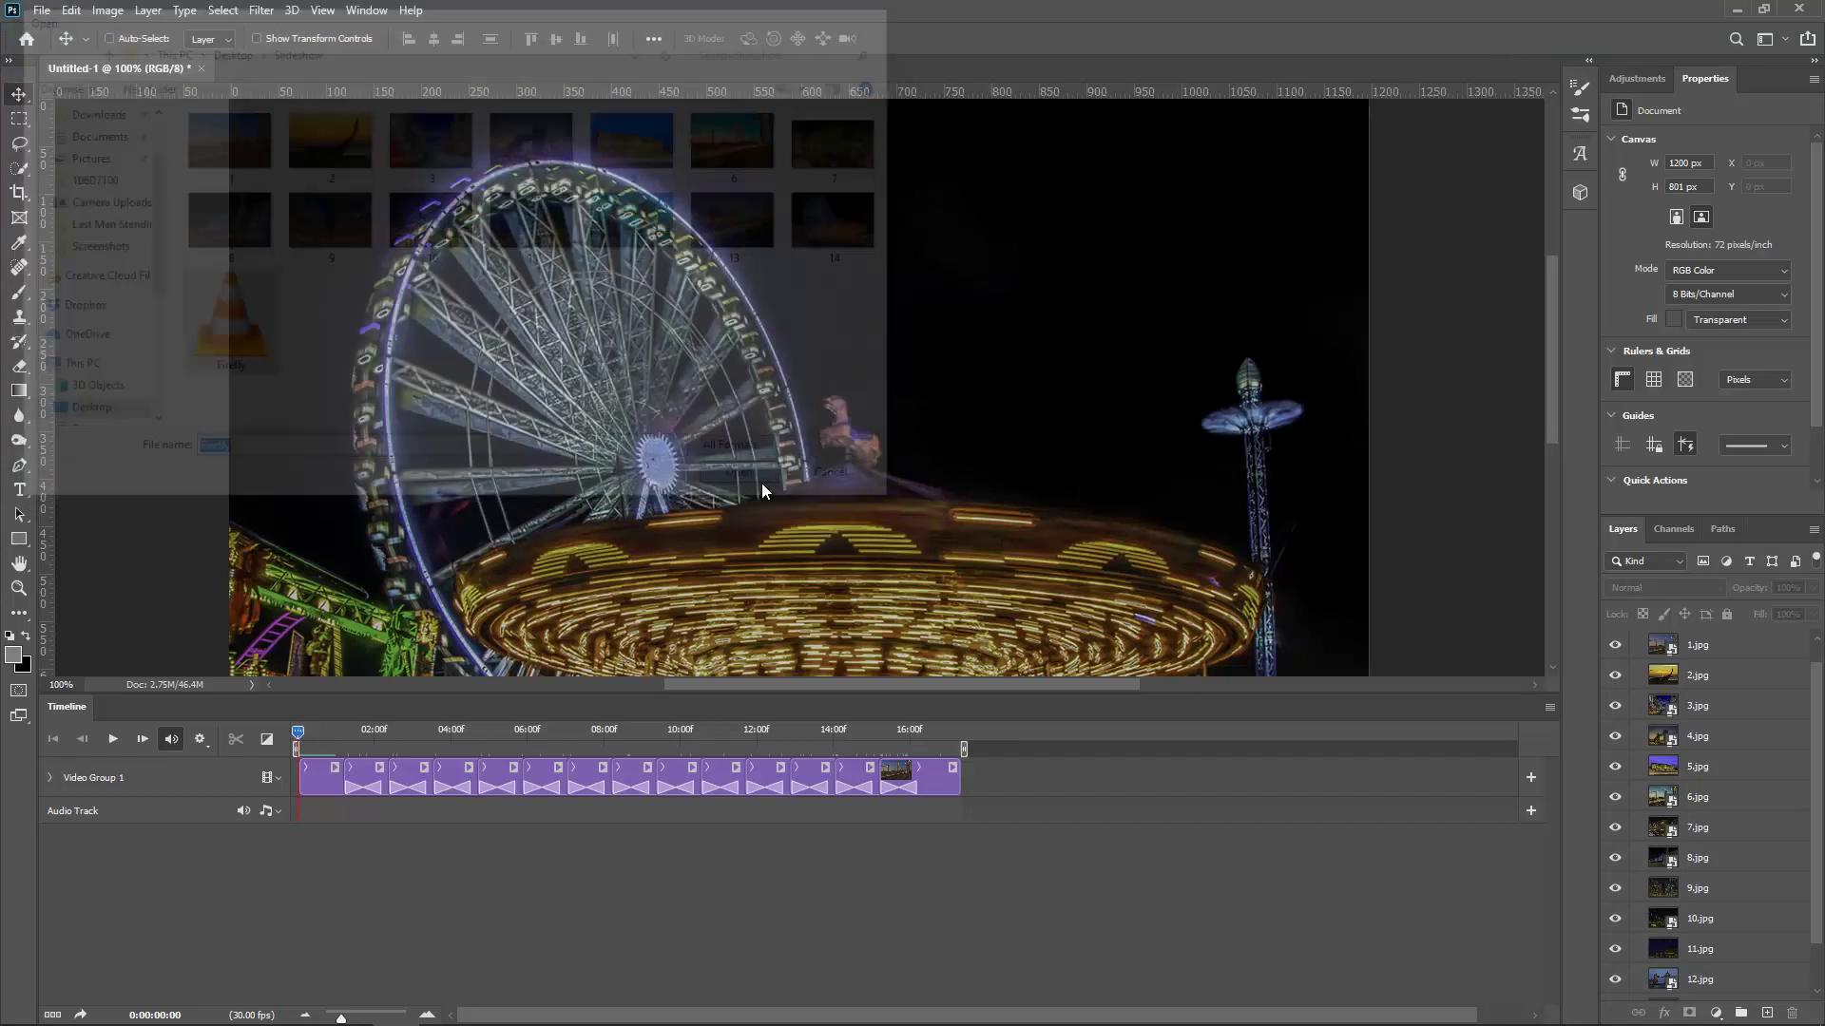
# - Zoom the timeline out and trim the Firefly audio clip to end with the last slide
pyautogui.hscroll(2, 821, 881)
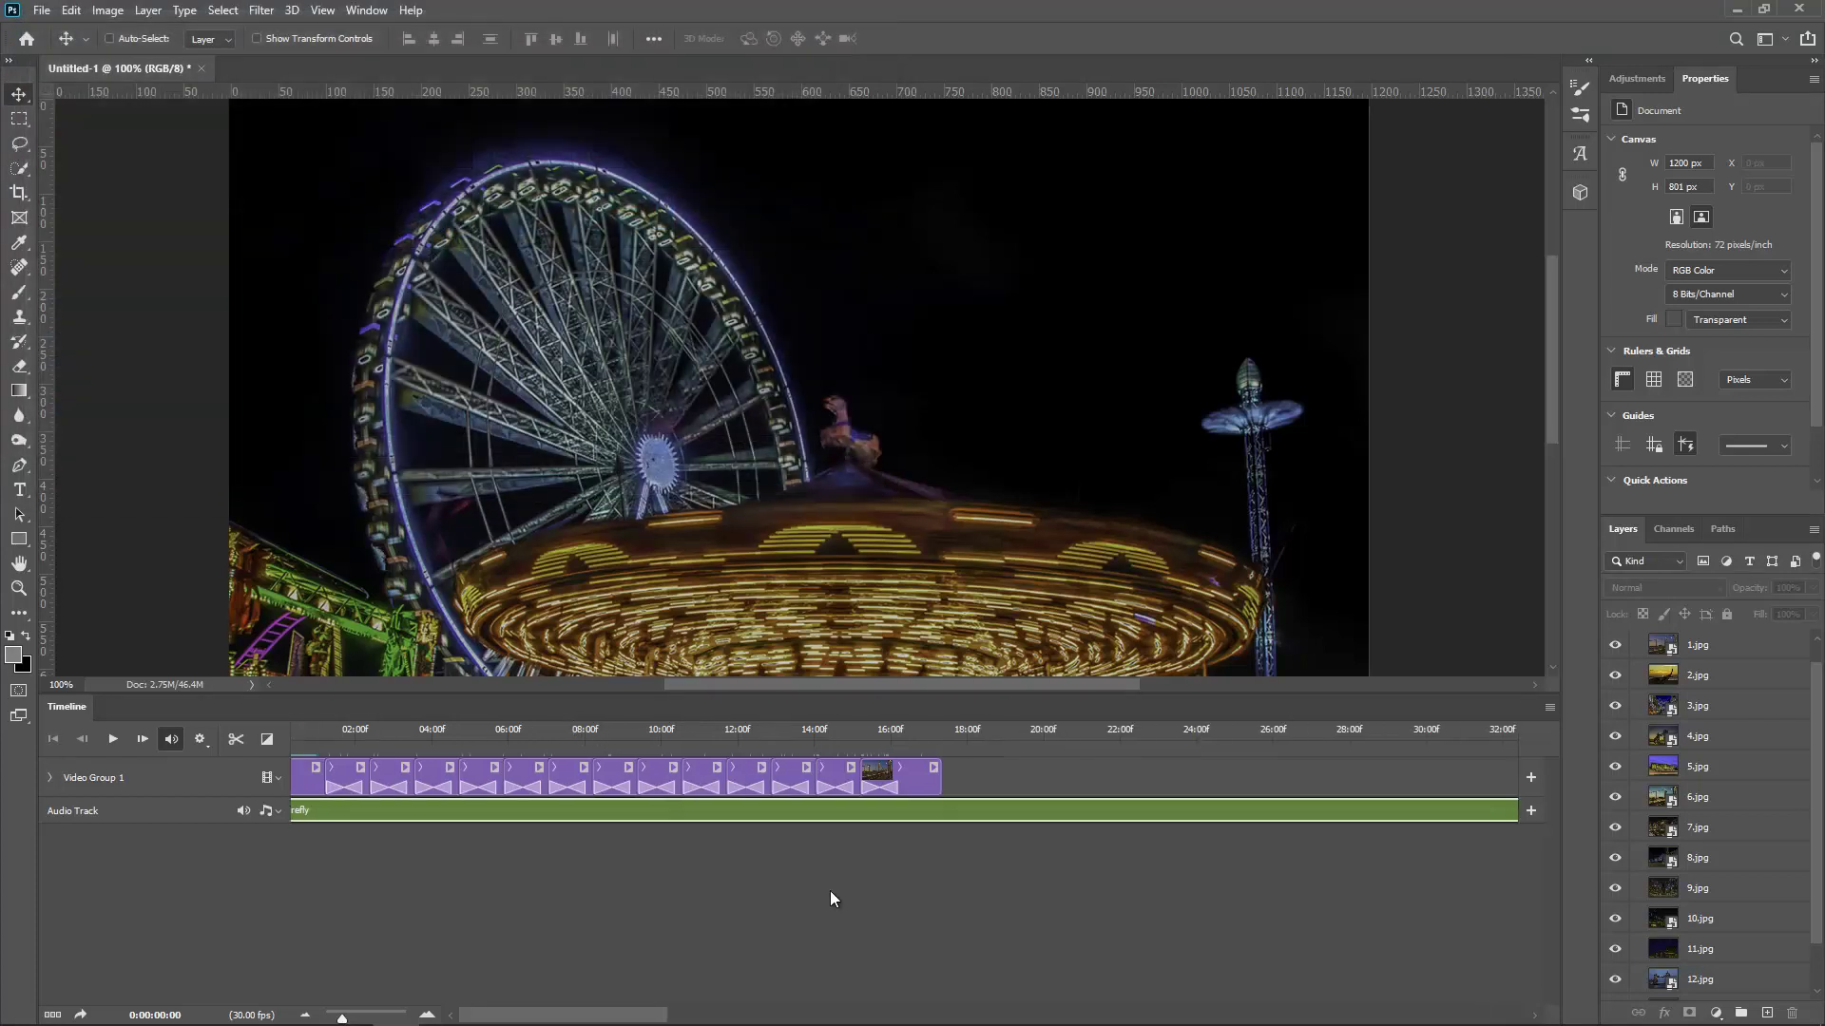
pyautogui.moveTo(344, 1019); pyautogui.dragTo(332, 1019)
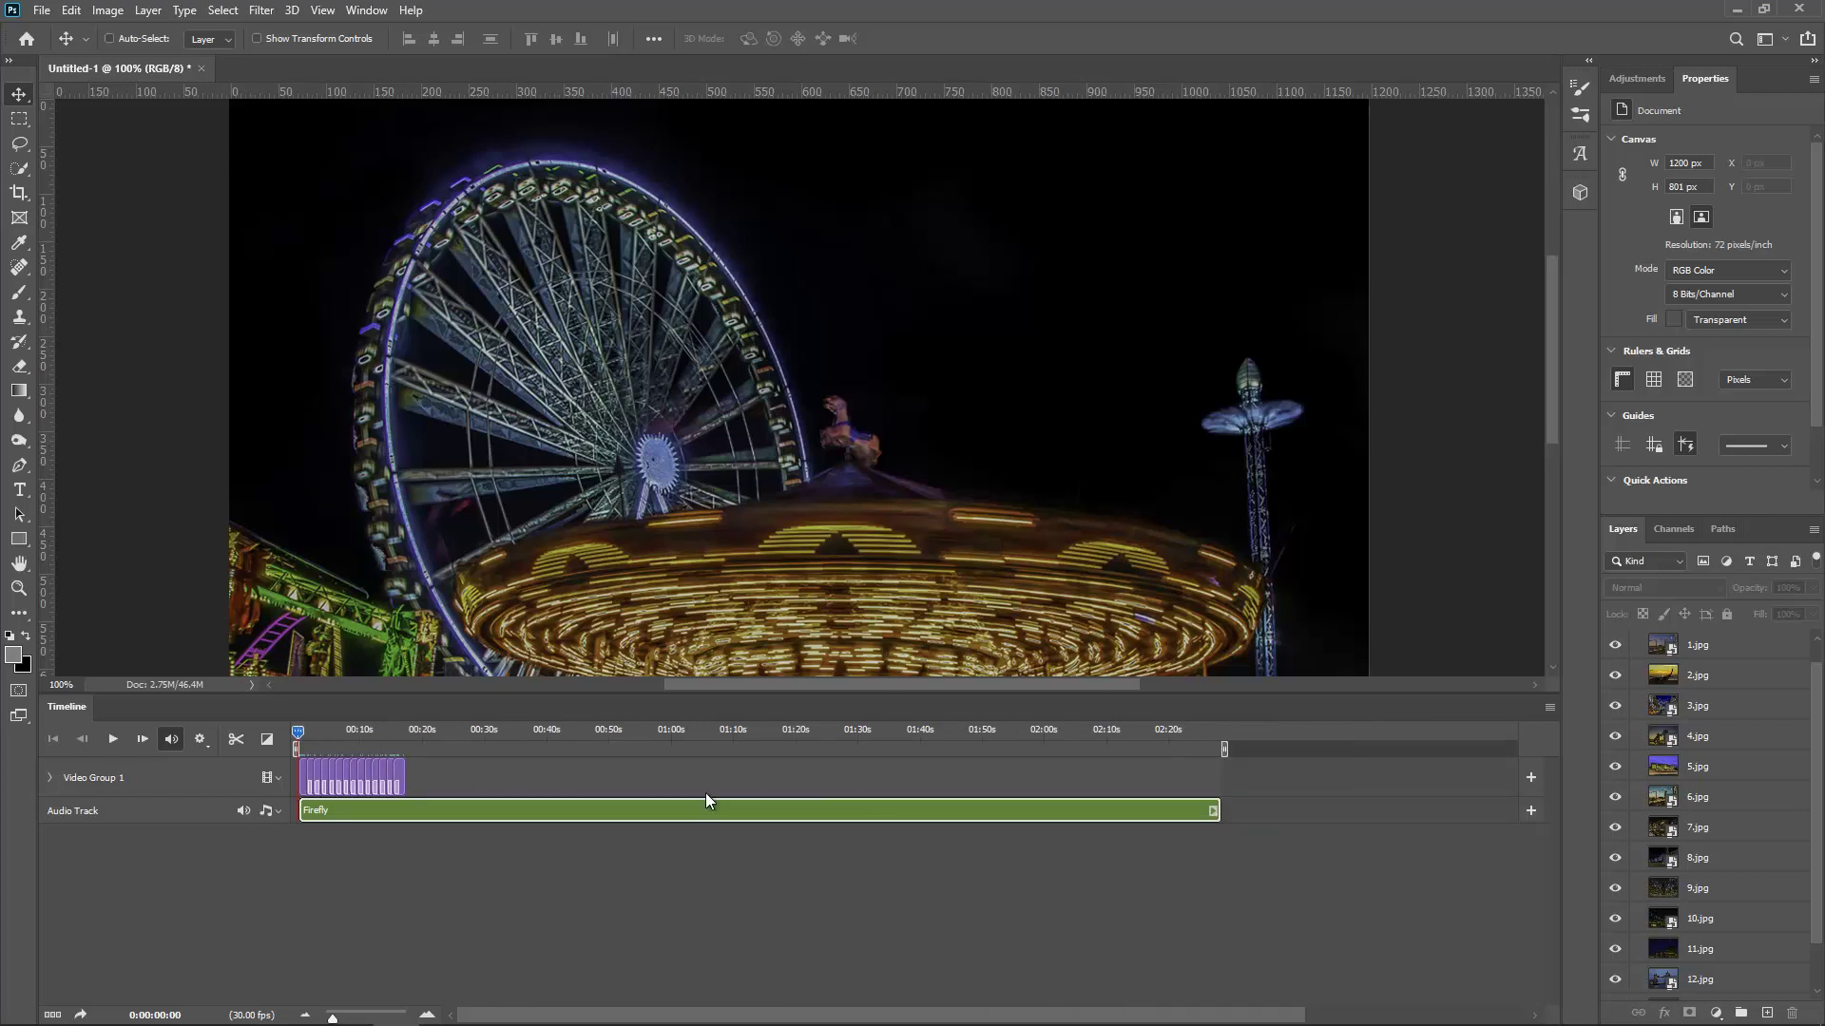
pyautogui.click(766, 806)
pyautogui.moveTo(1218, 810); pyautogui.dragTo(414, 806)
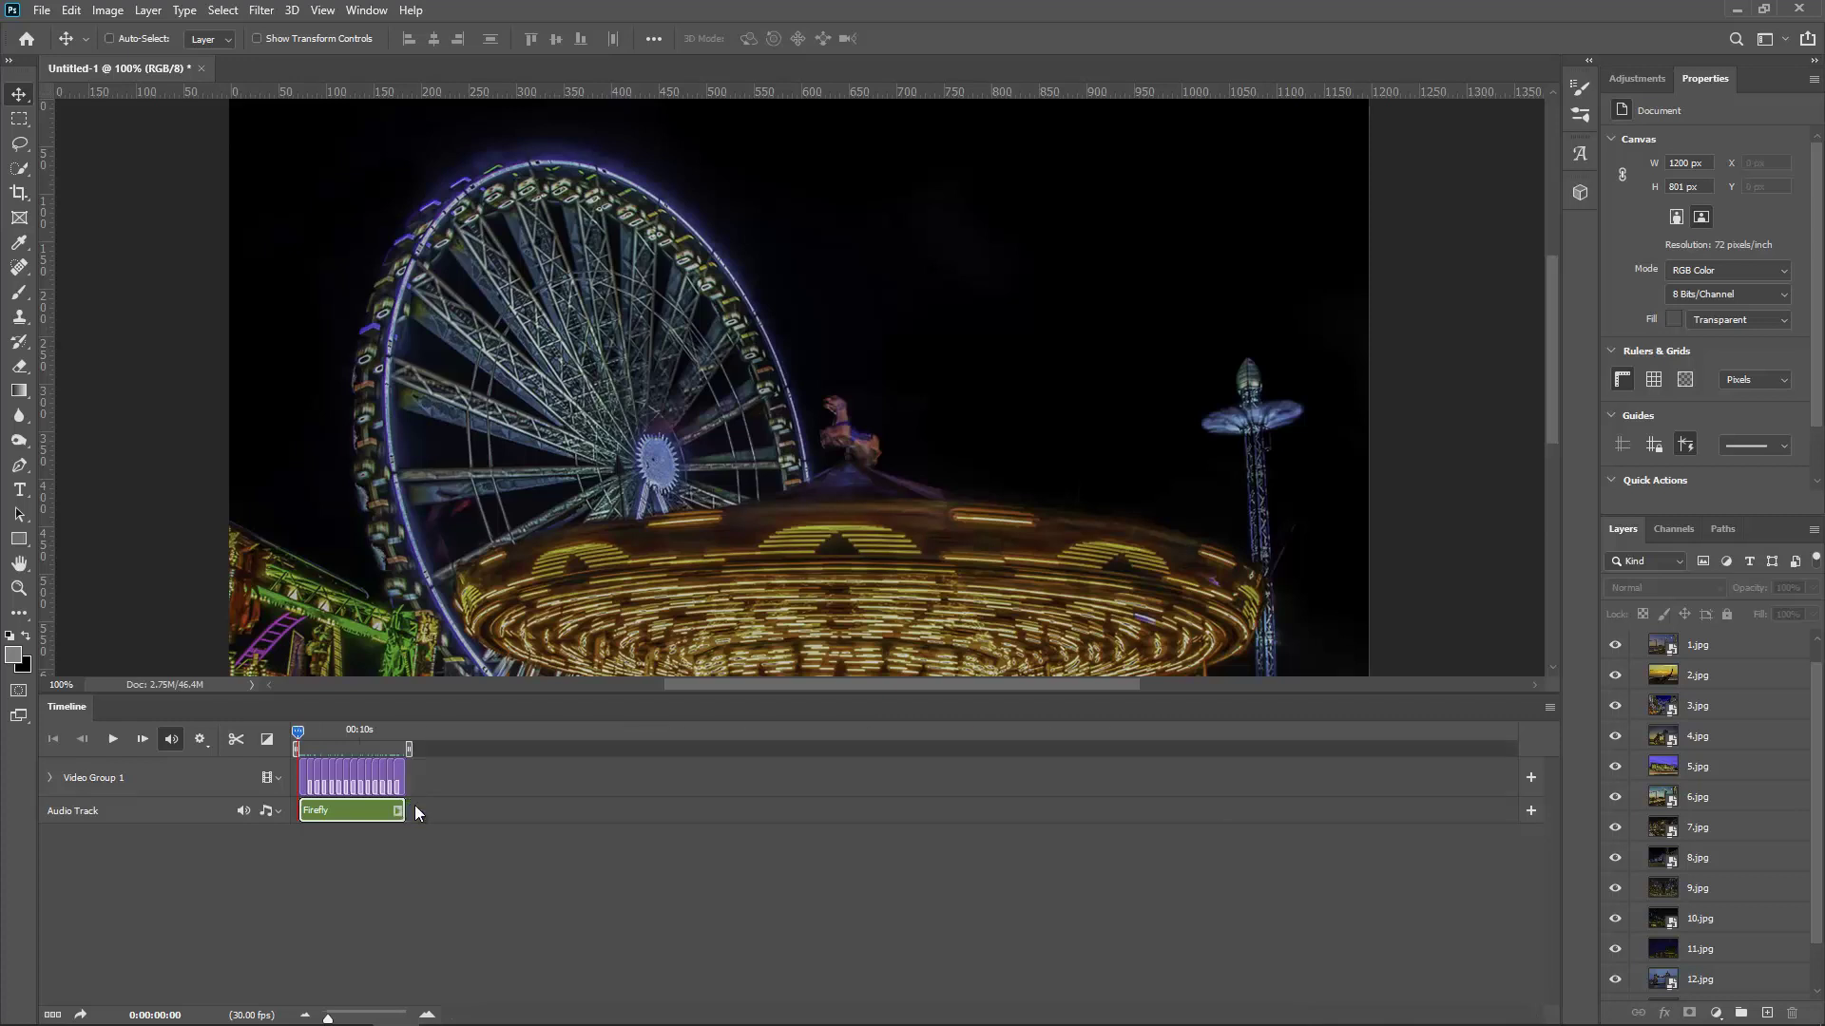
# - Zoom the timeline back in and play a short preview of the slideshow
pyautogui.scroll(3, 445, 931)
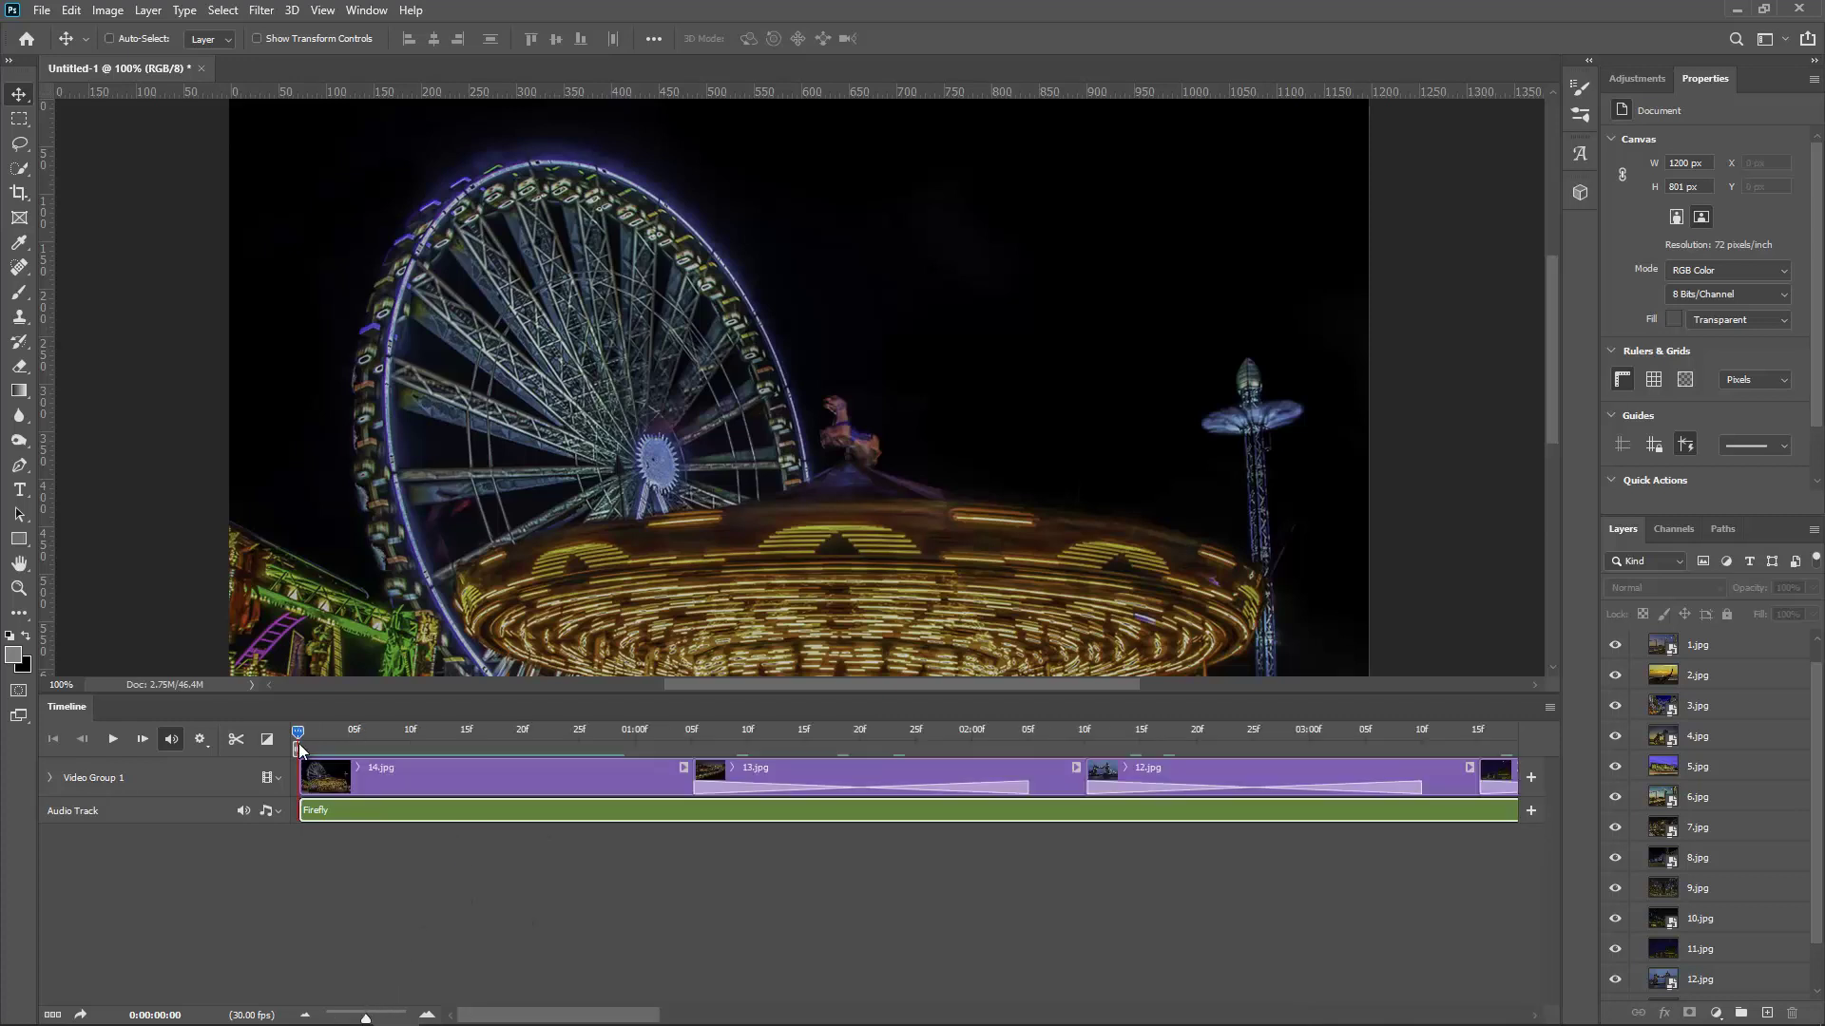
pyautogui.press('space')
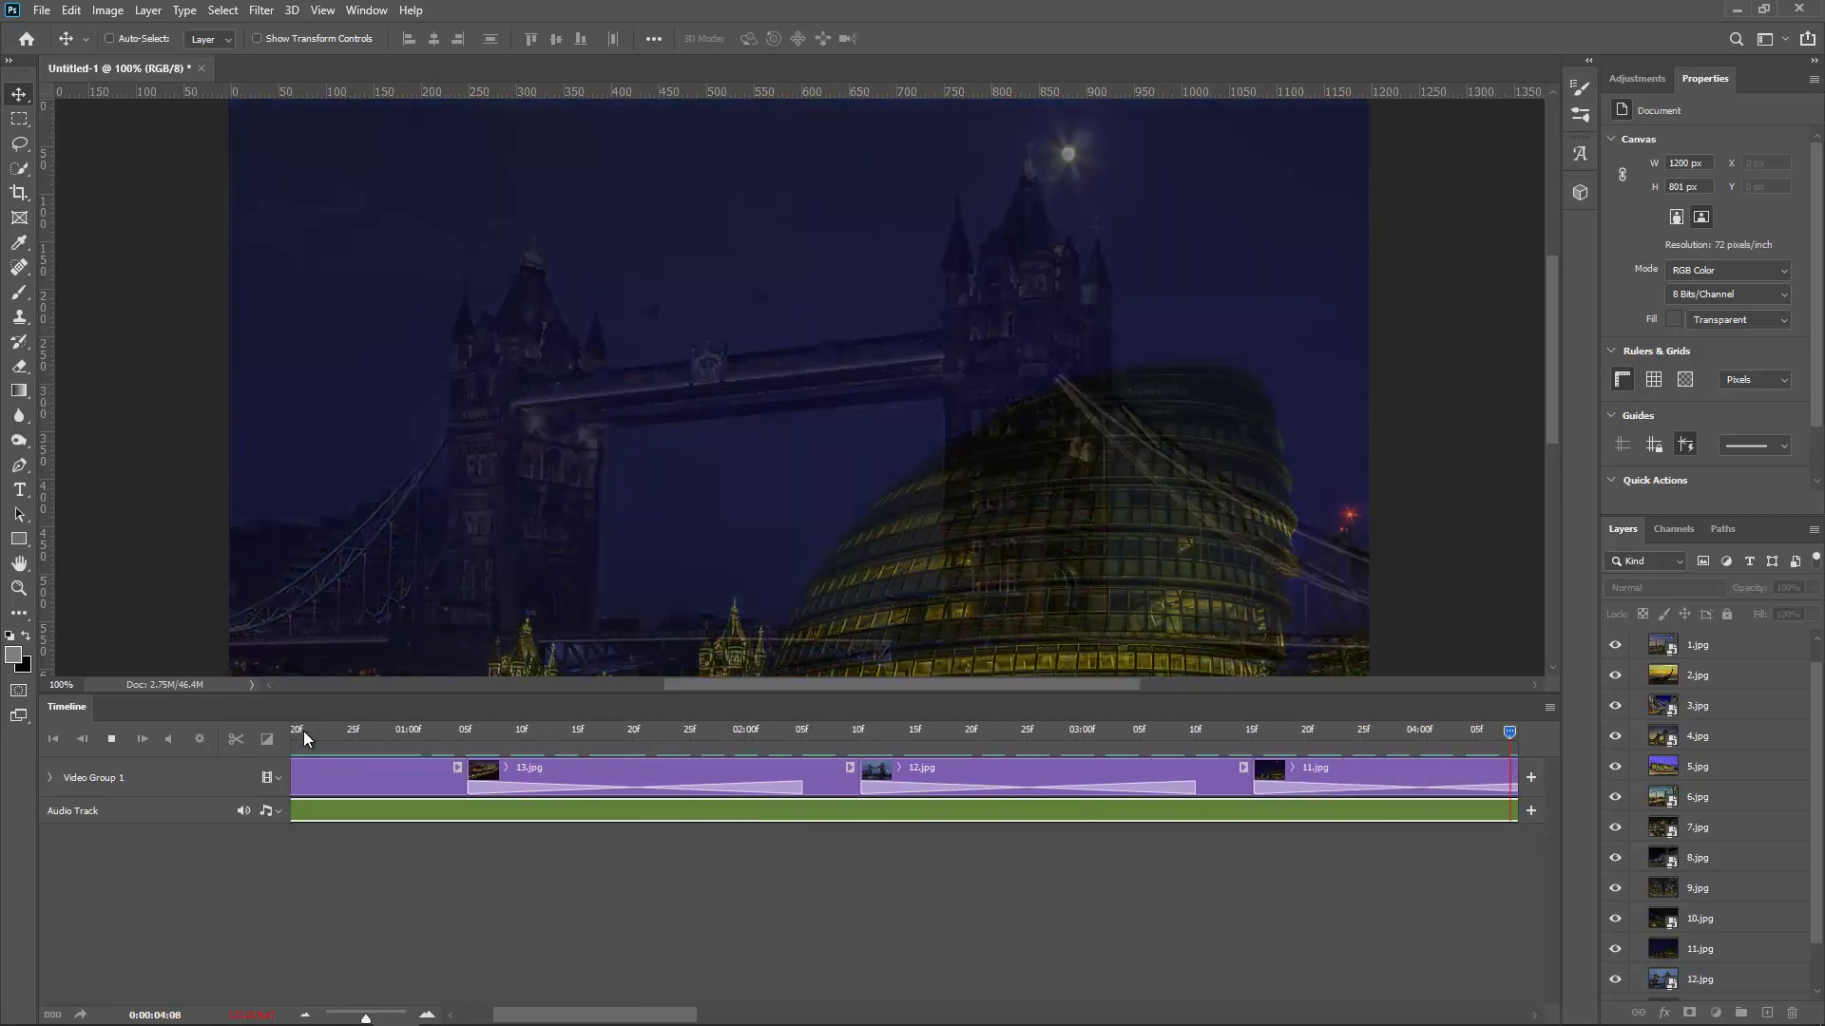
pyautogui.press('space')
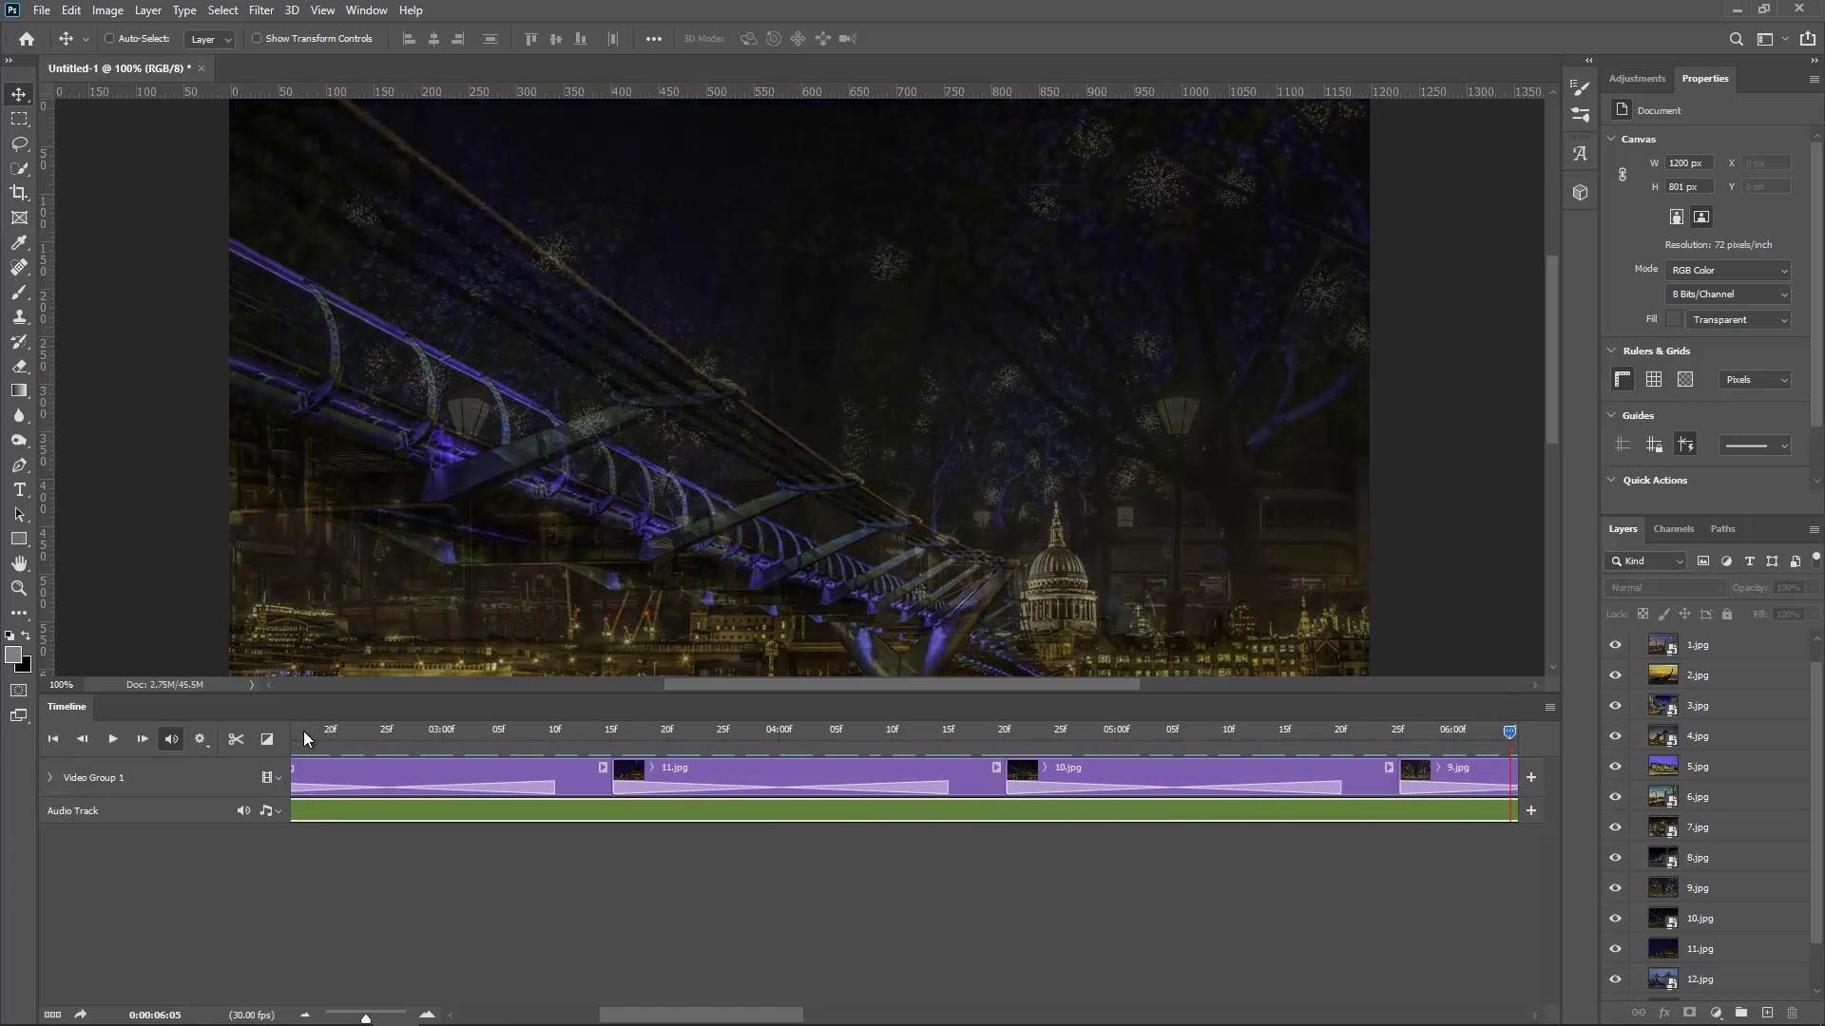
pyautogui.click(42, 11)
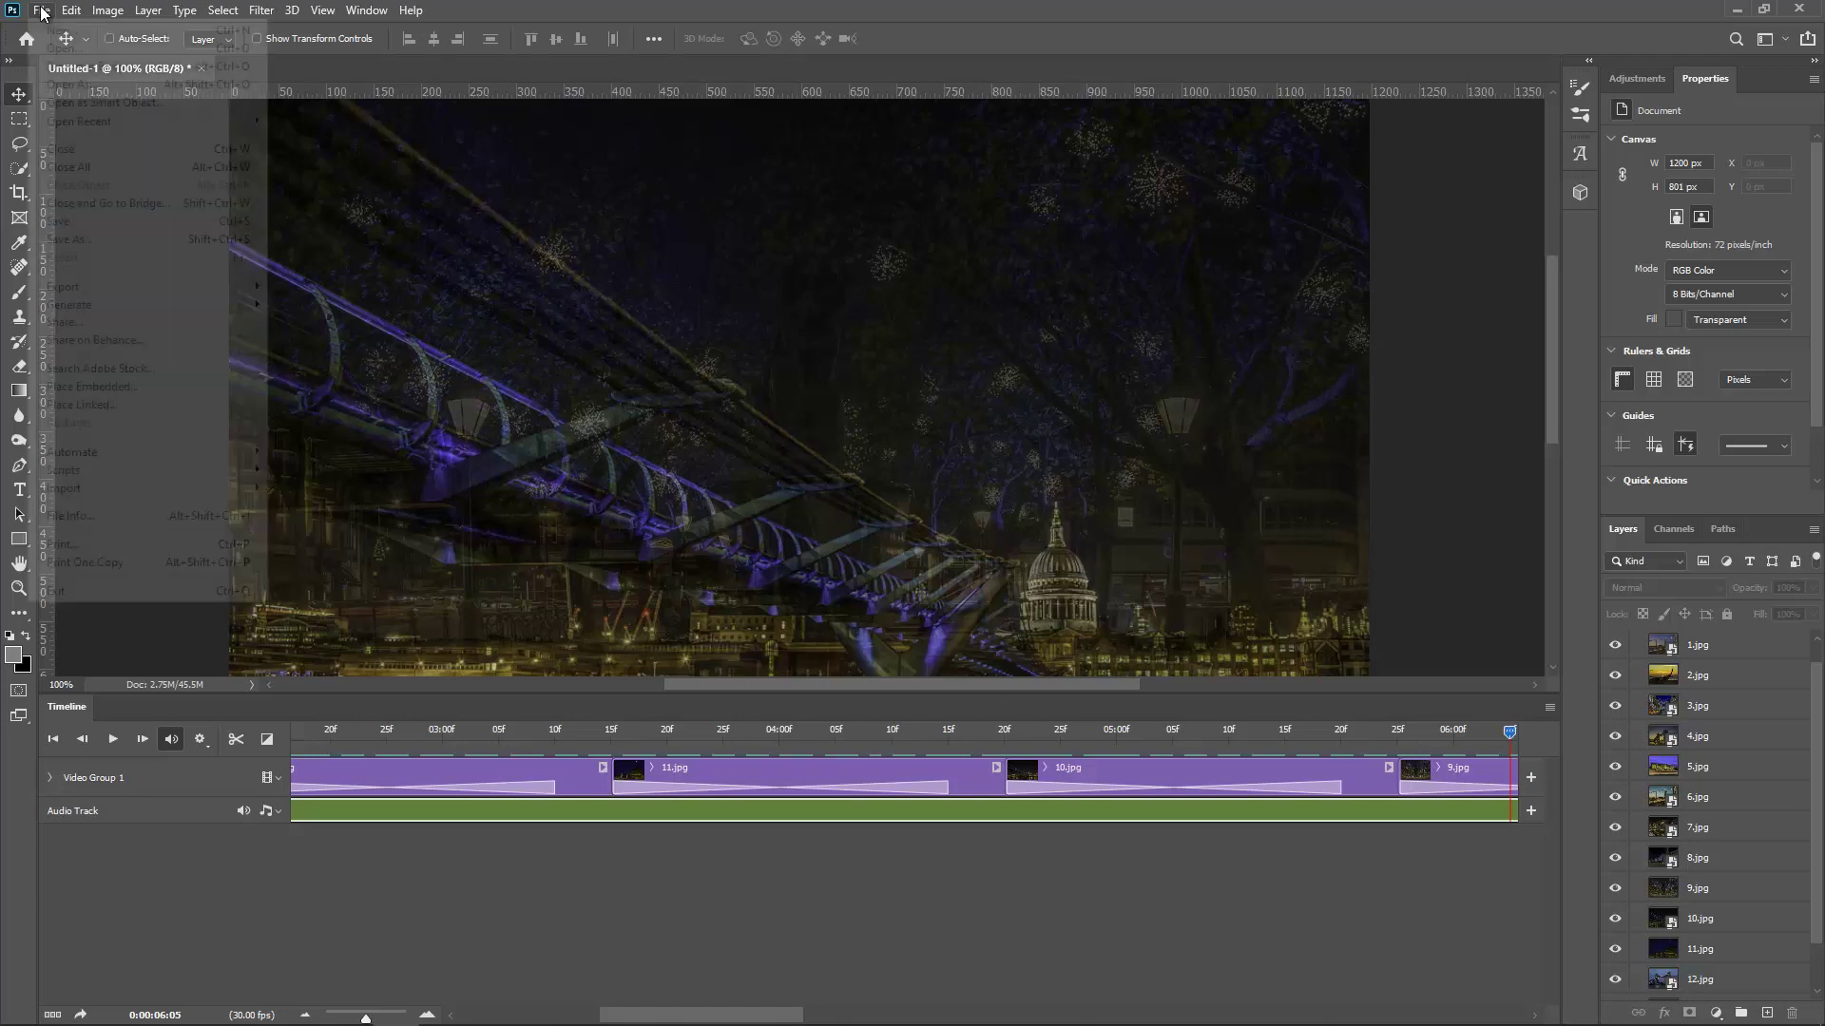
pyautogui.moveTo(117, 287)
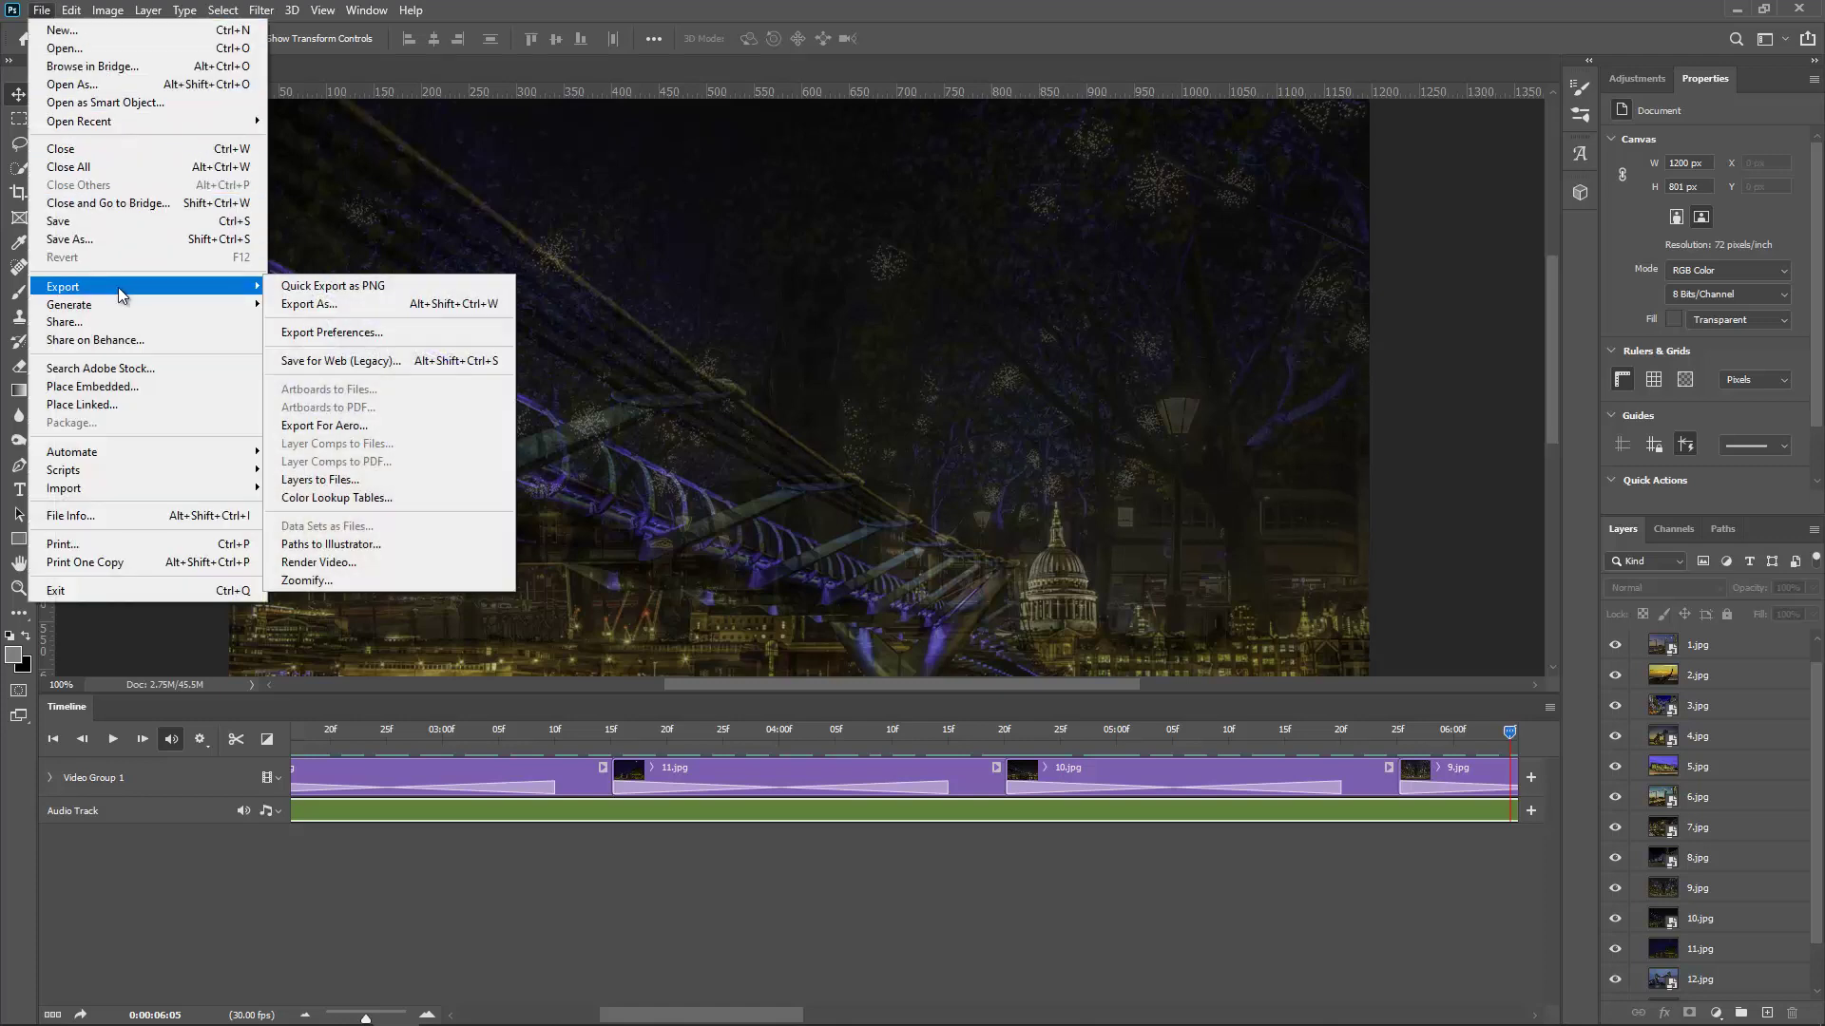
pyautogui.click(366, 563)
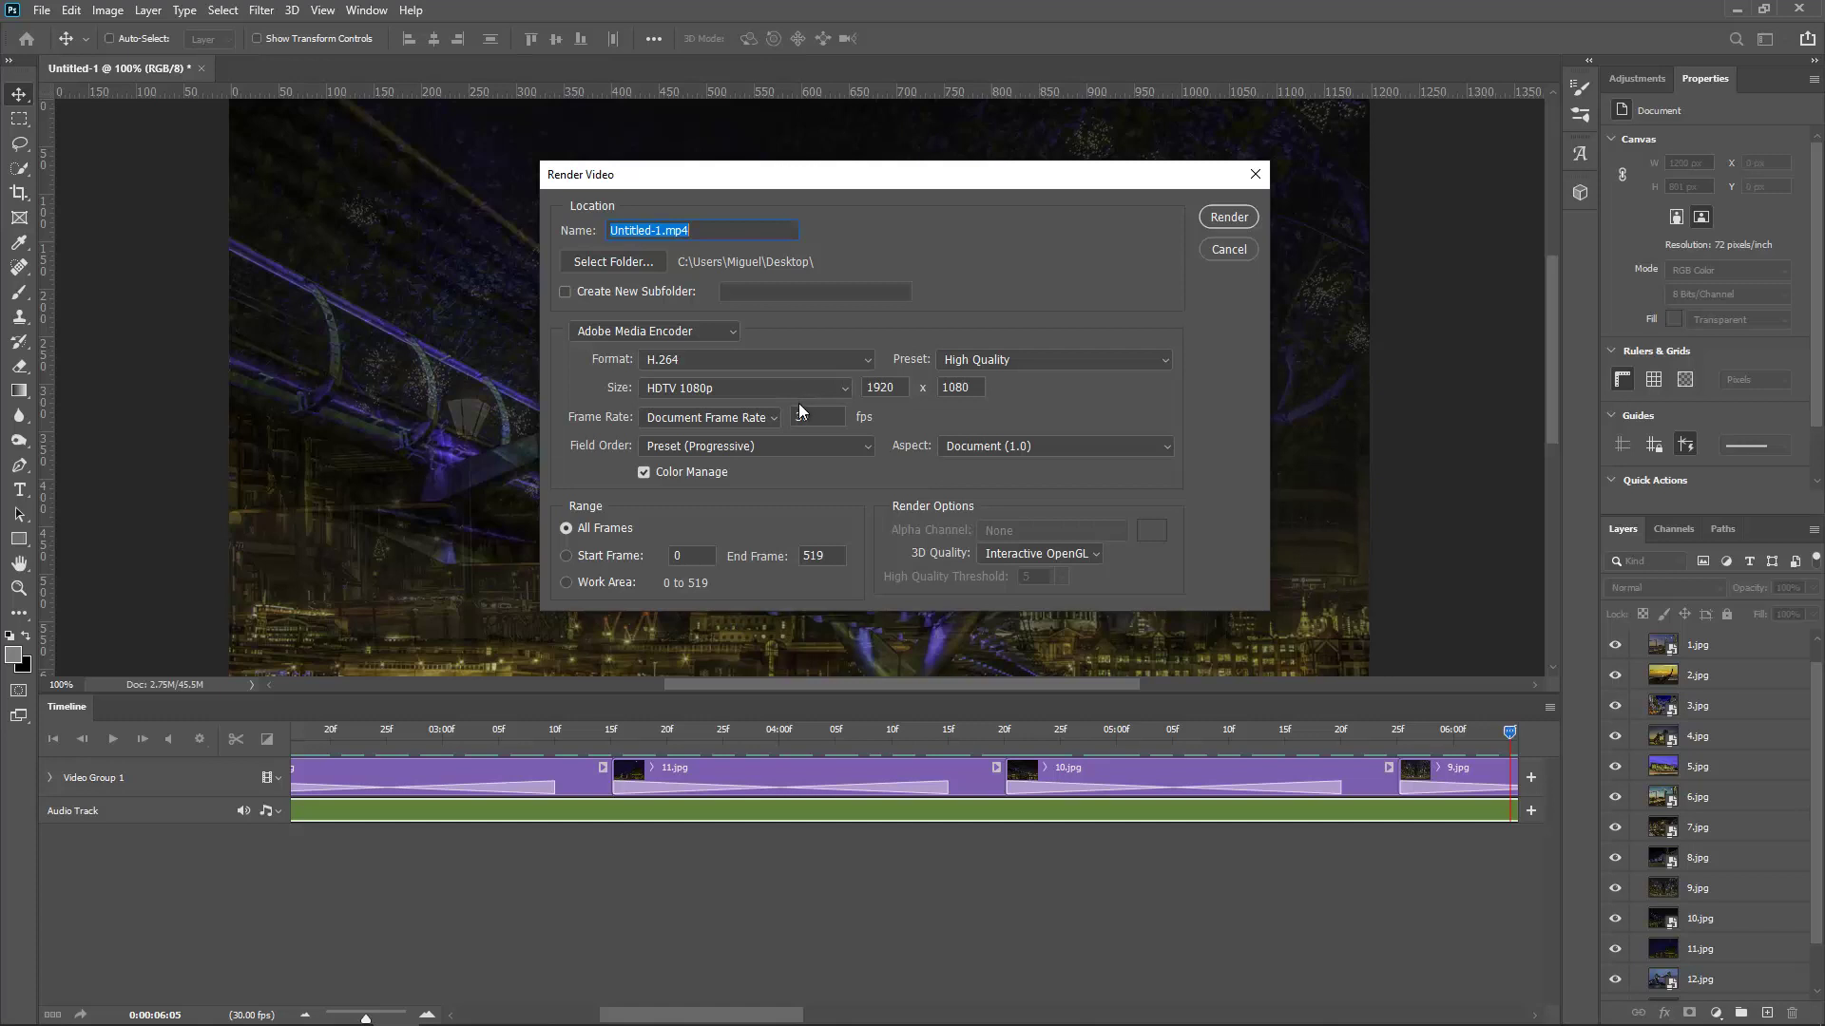
pyautogui.click(667, 331)
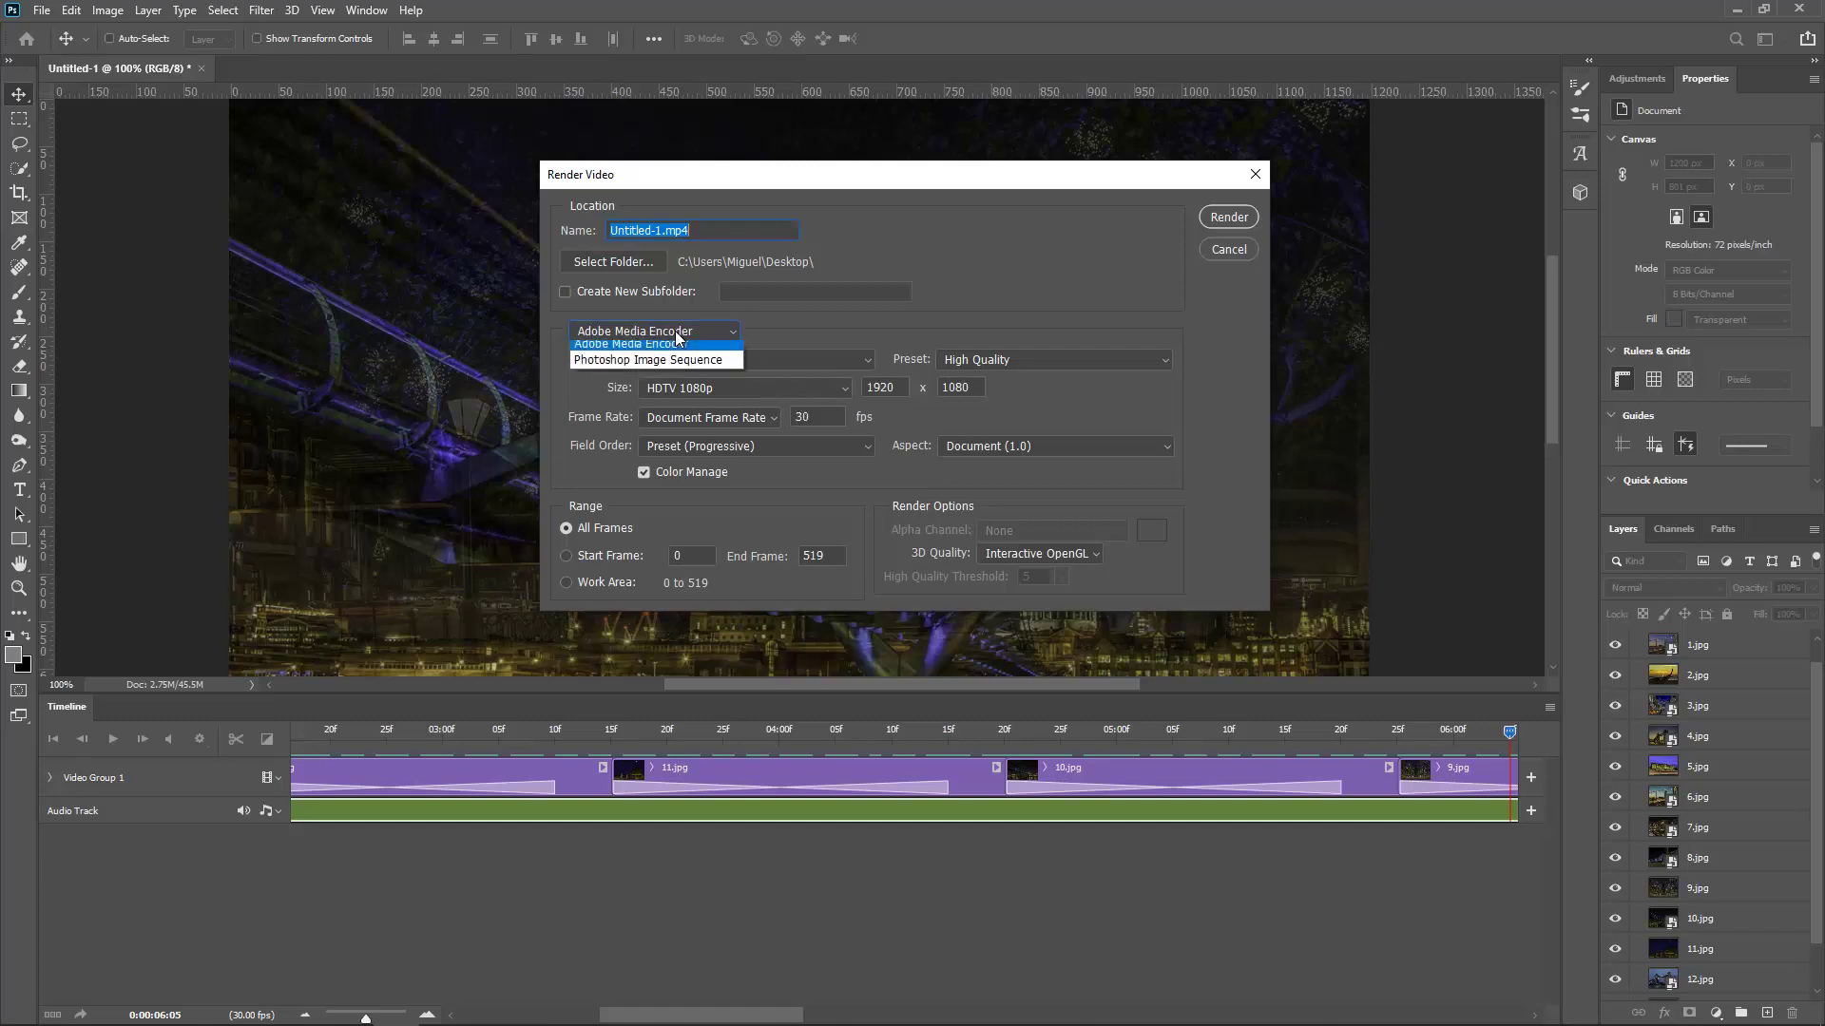
pyautogui.click(722, 346)
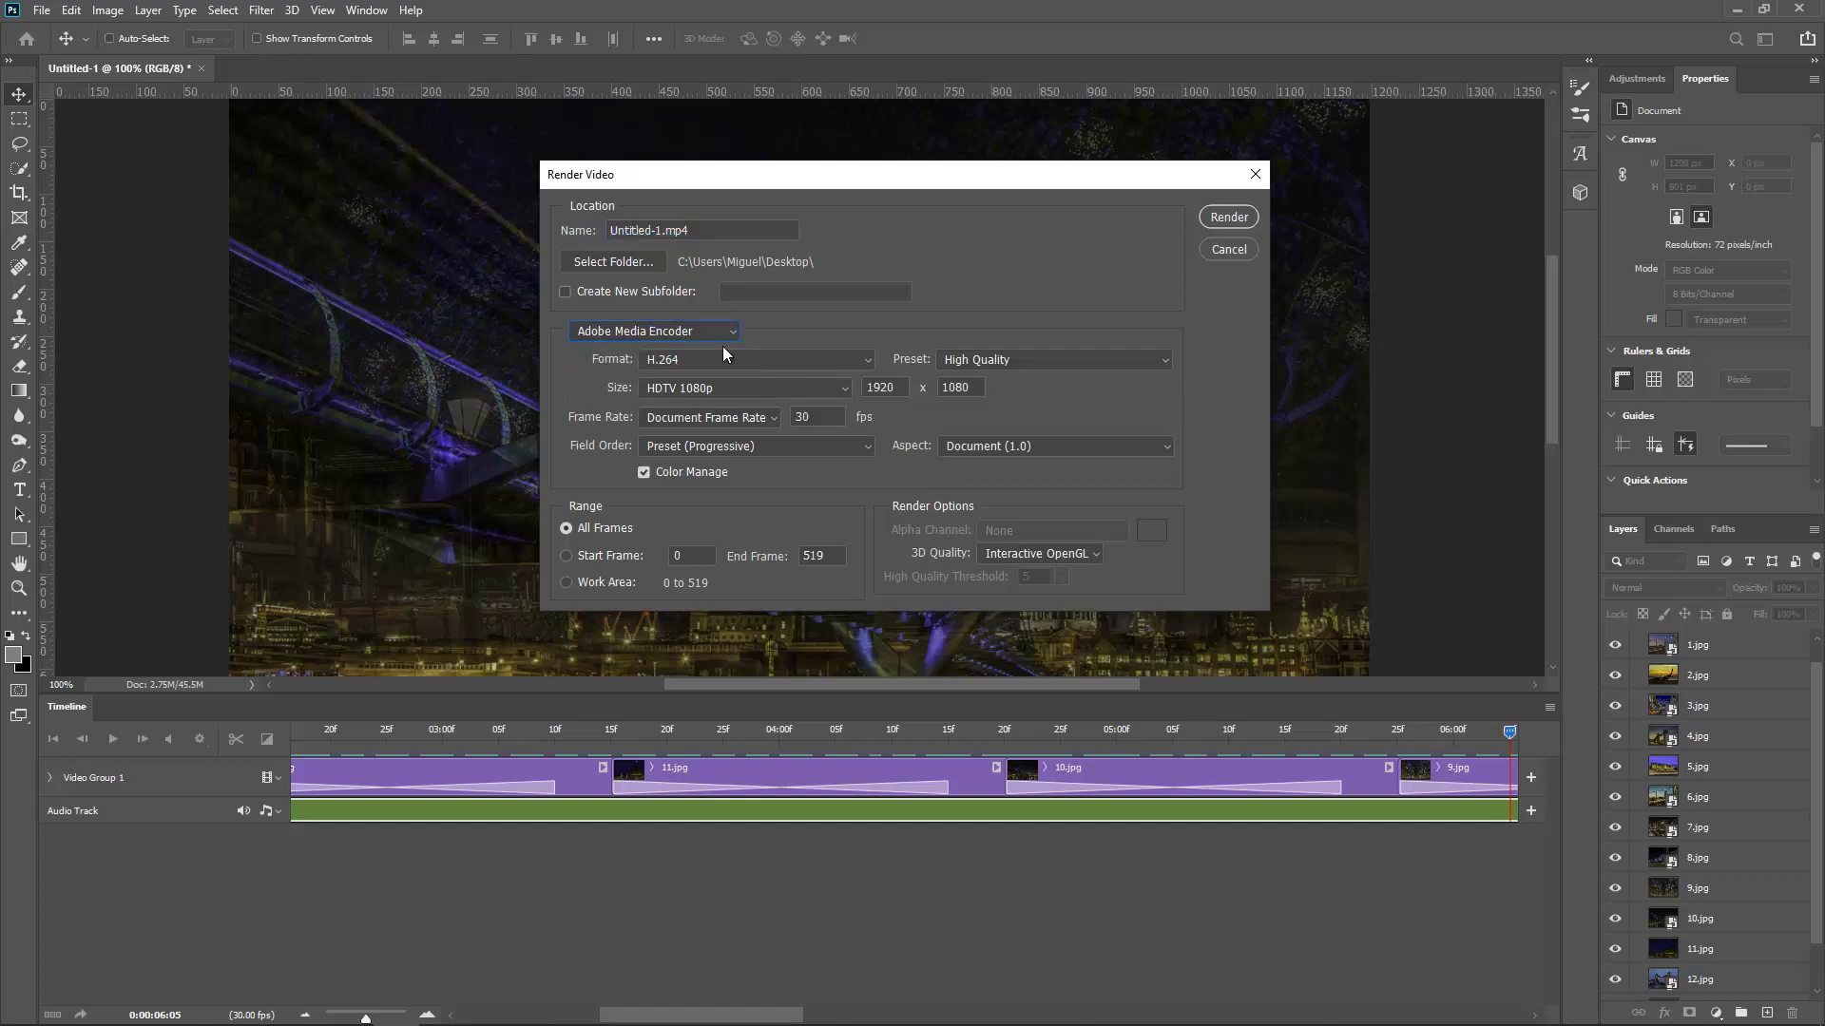
pyautogui.click(1230, 253)
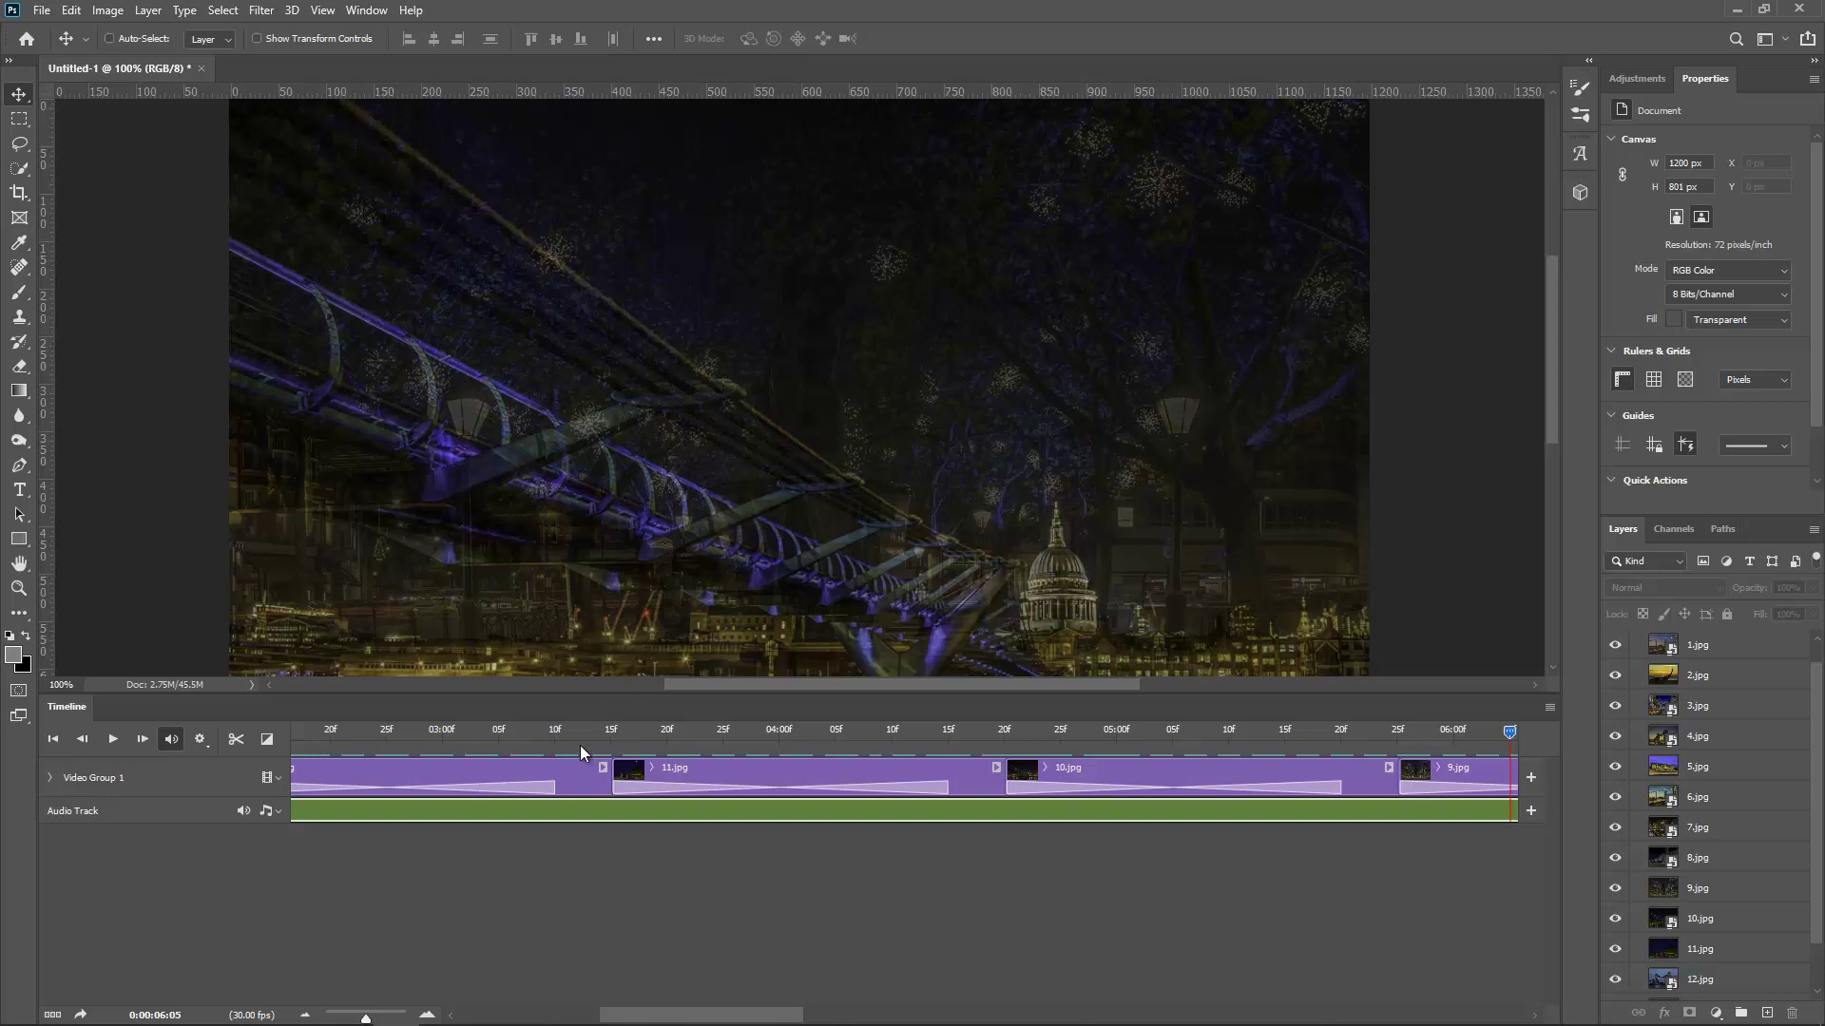
# - Bring the timeline start into view and look over the transitions list for 14.jpg
pyautogui.click(582, 779)
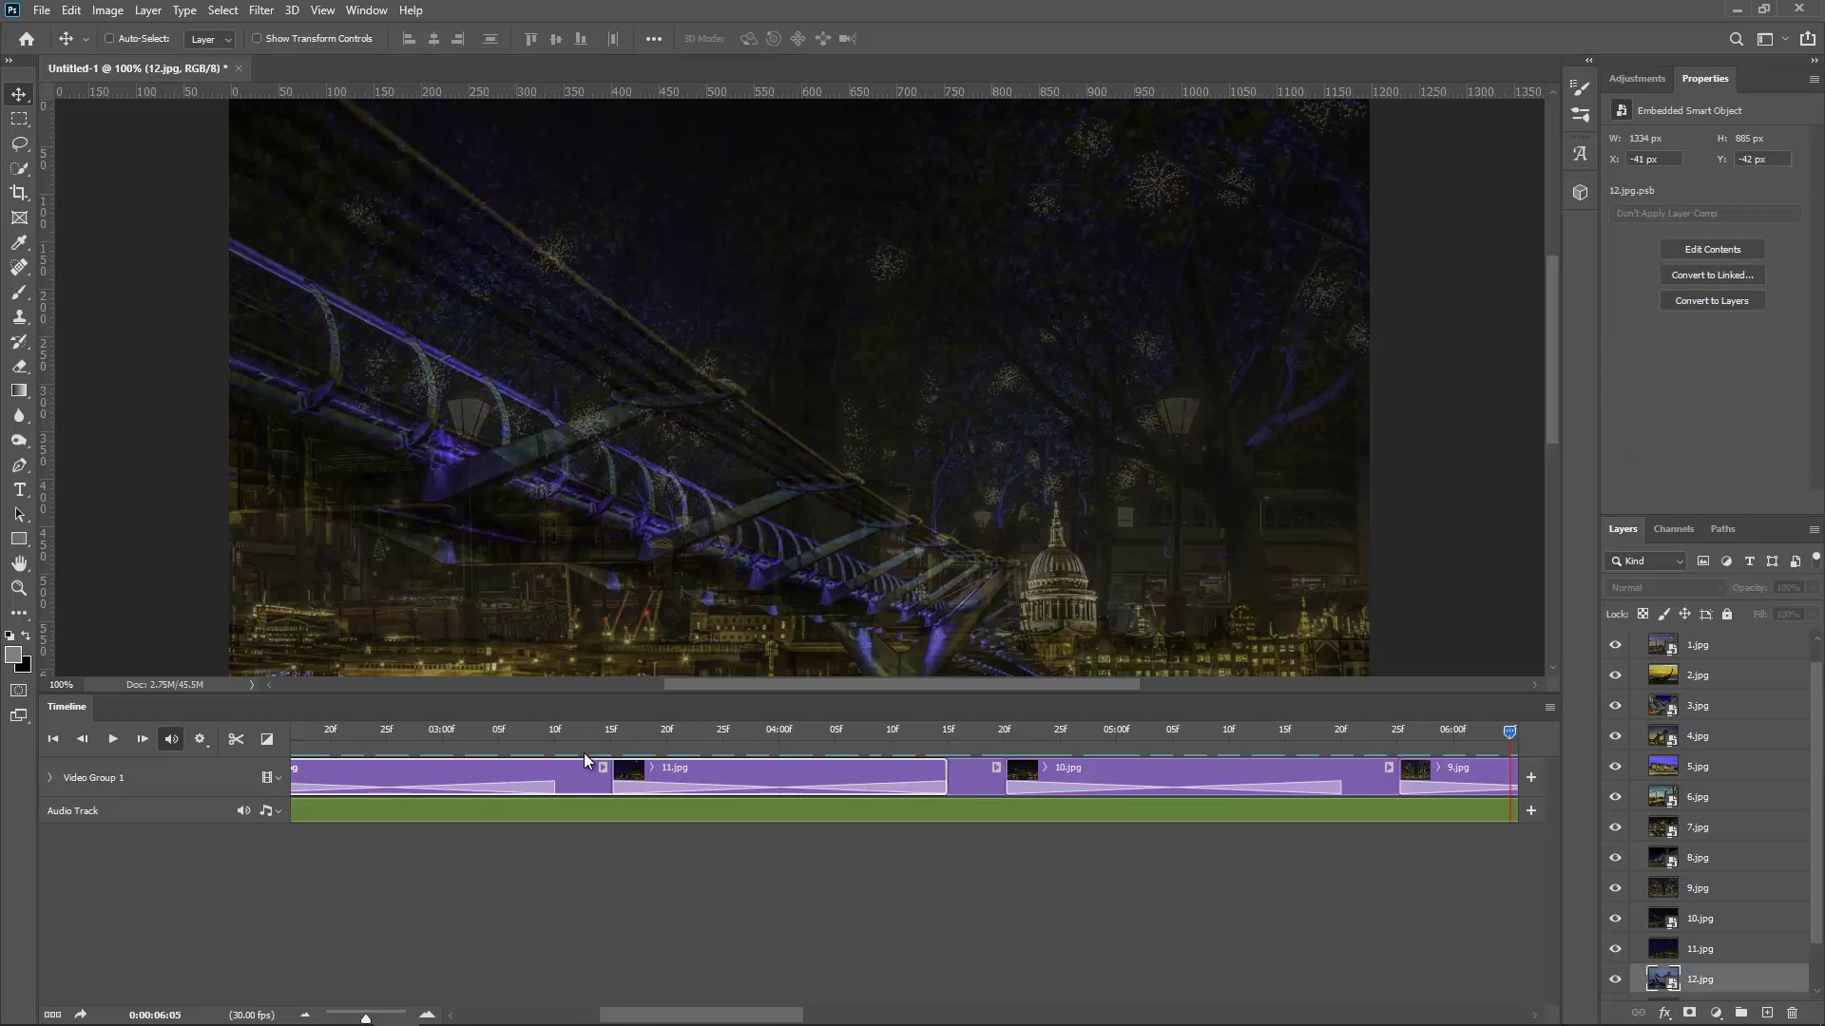
pyautogui.moveTo(674, 1019); pyautogui.dragTo(424, 1002)
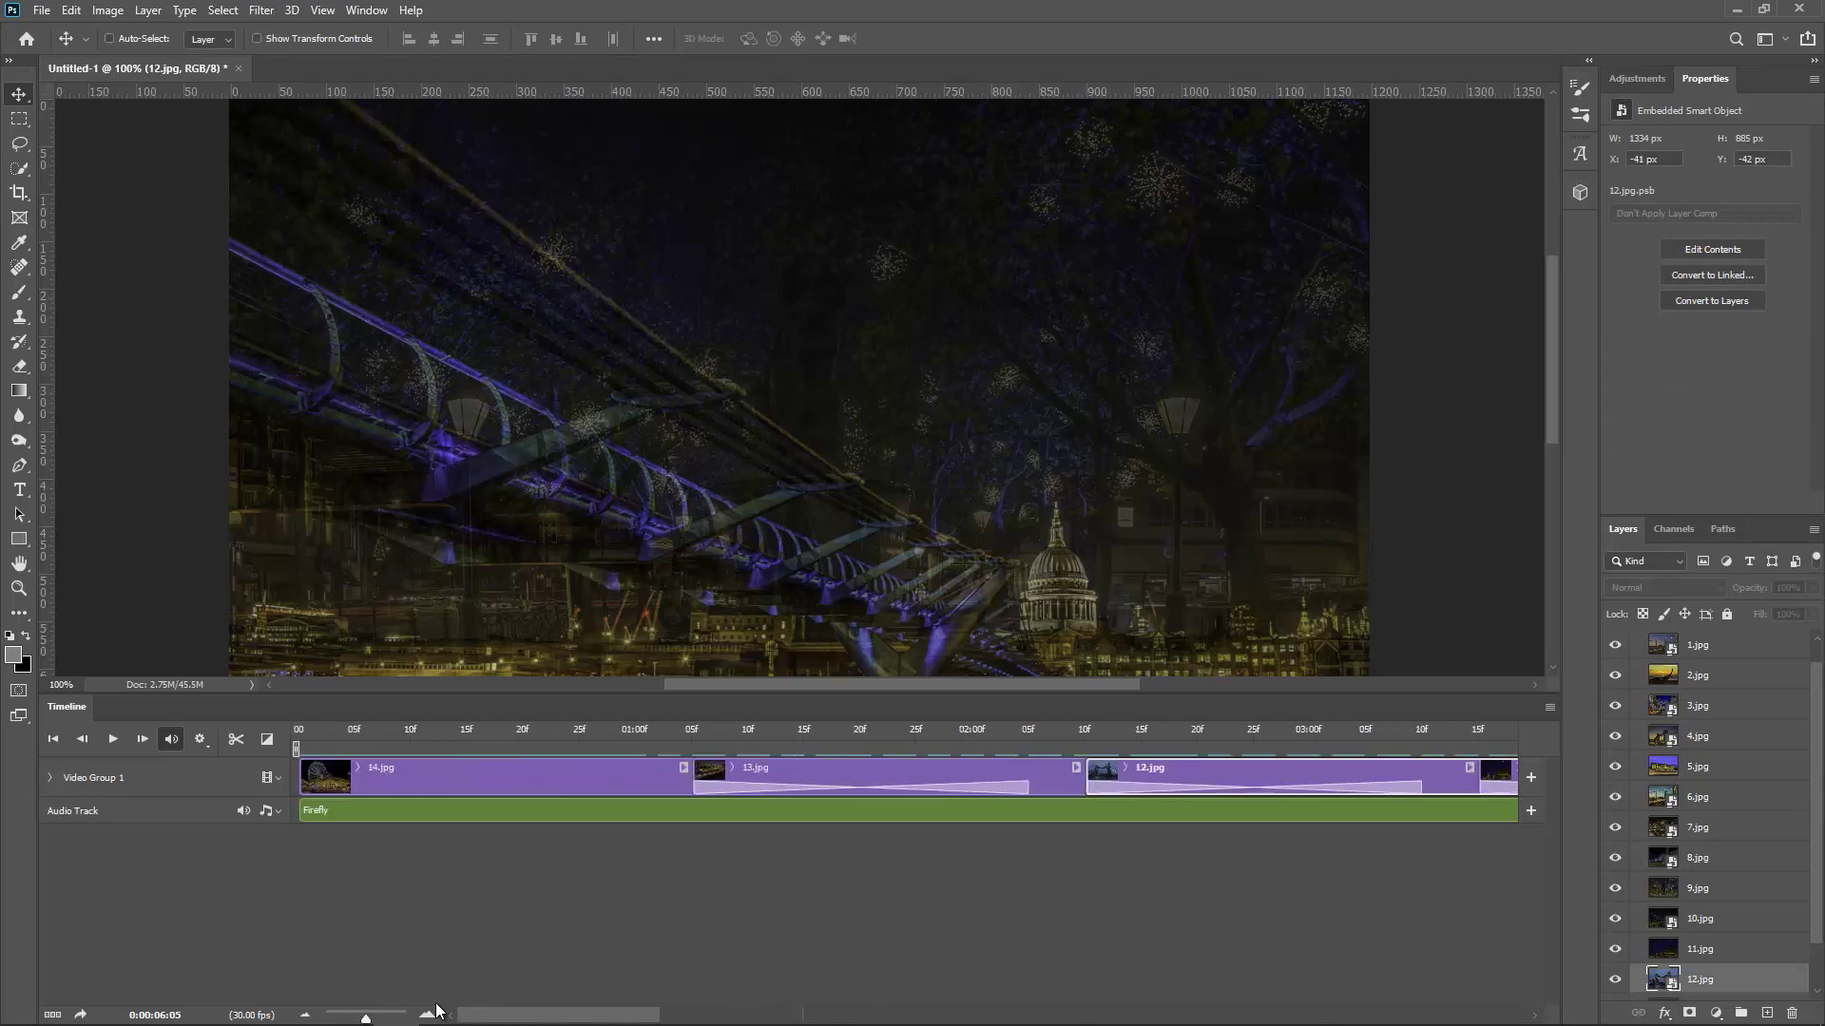
pyautogui.click(396, 781)
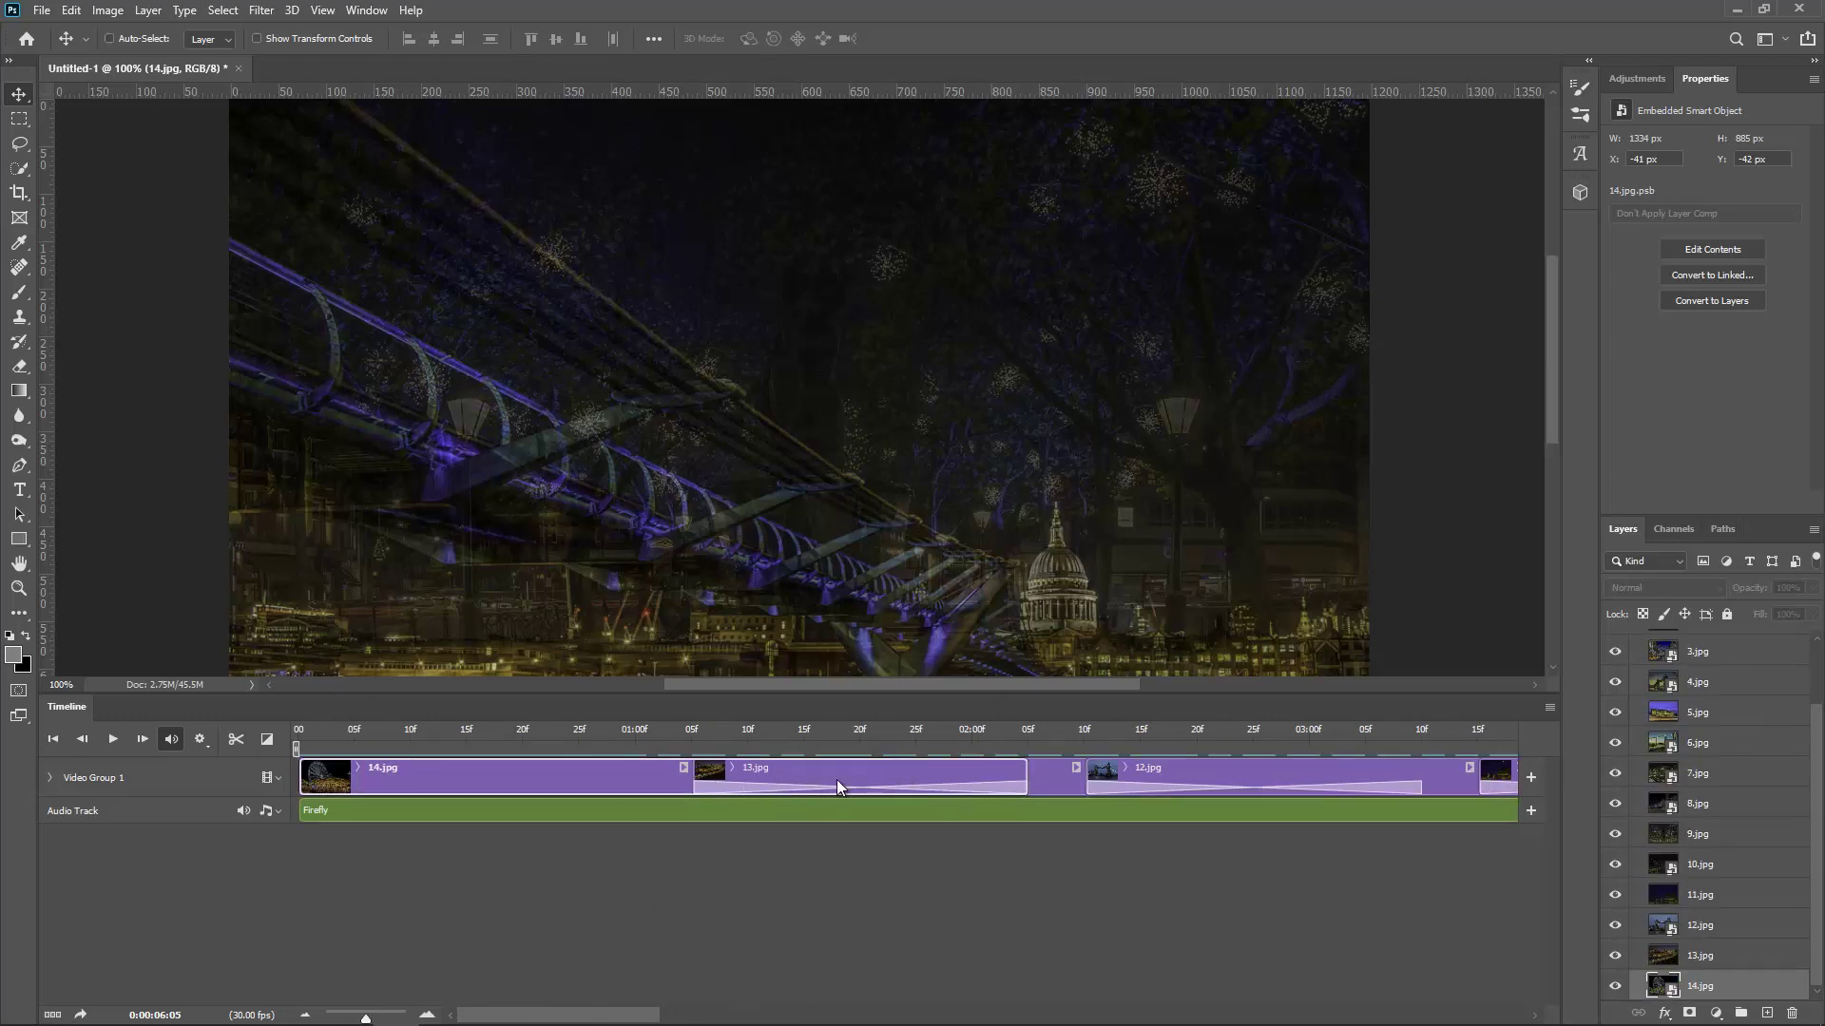
pyautogui.click(267, 739)
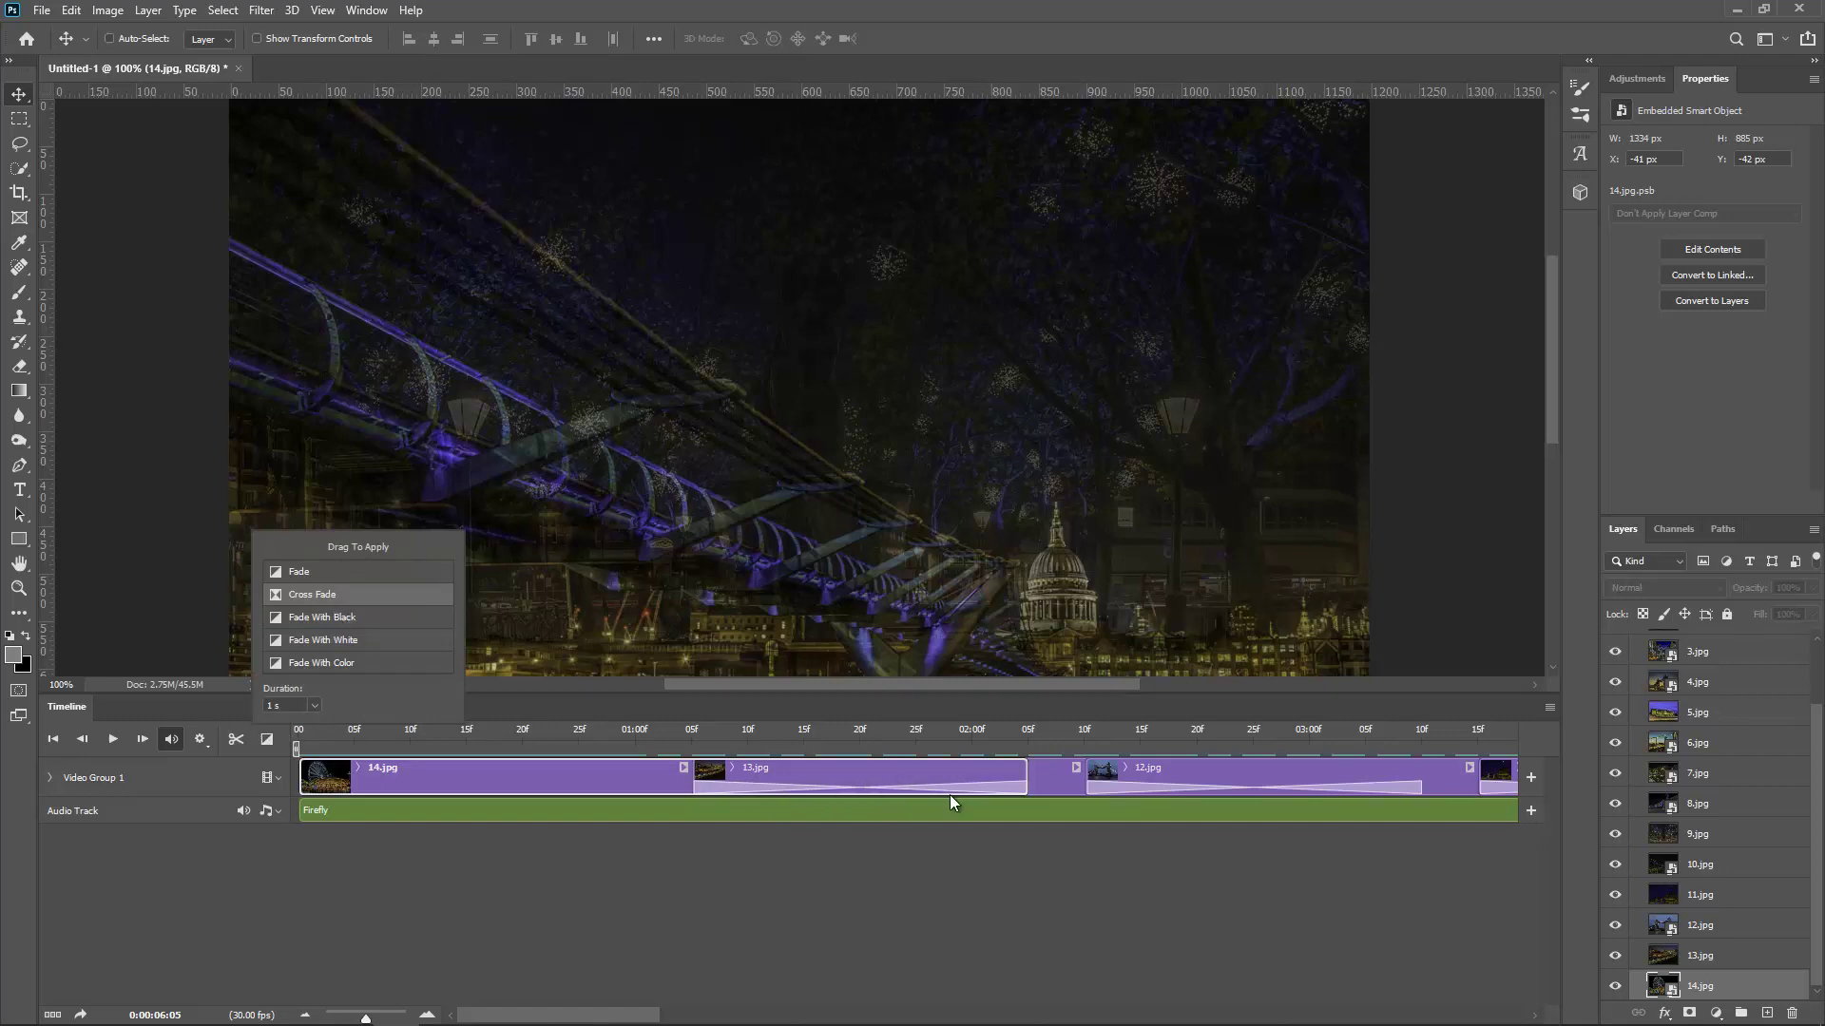
pyautogui.click(686, 893)
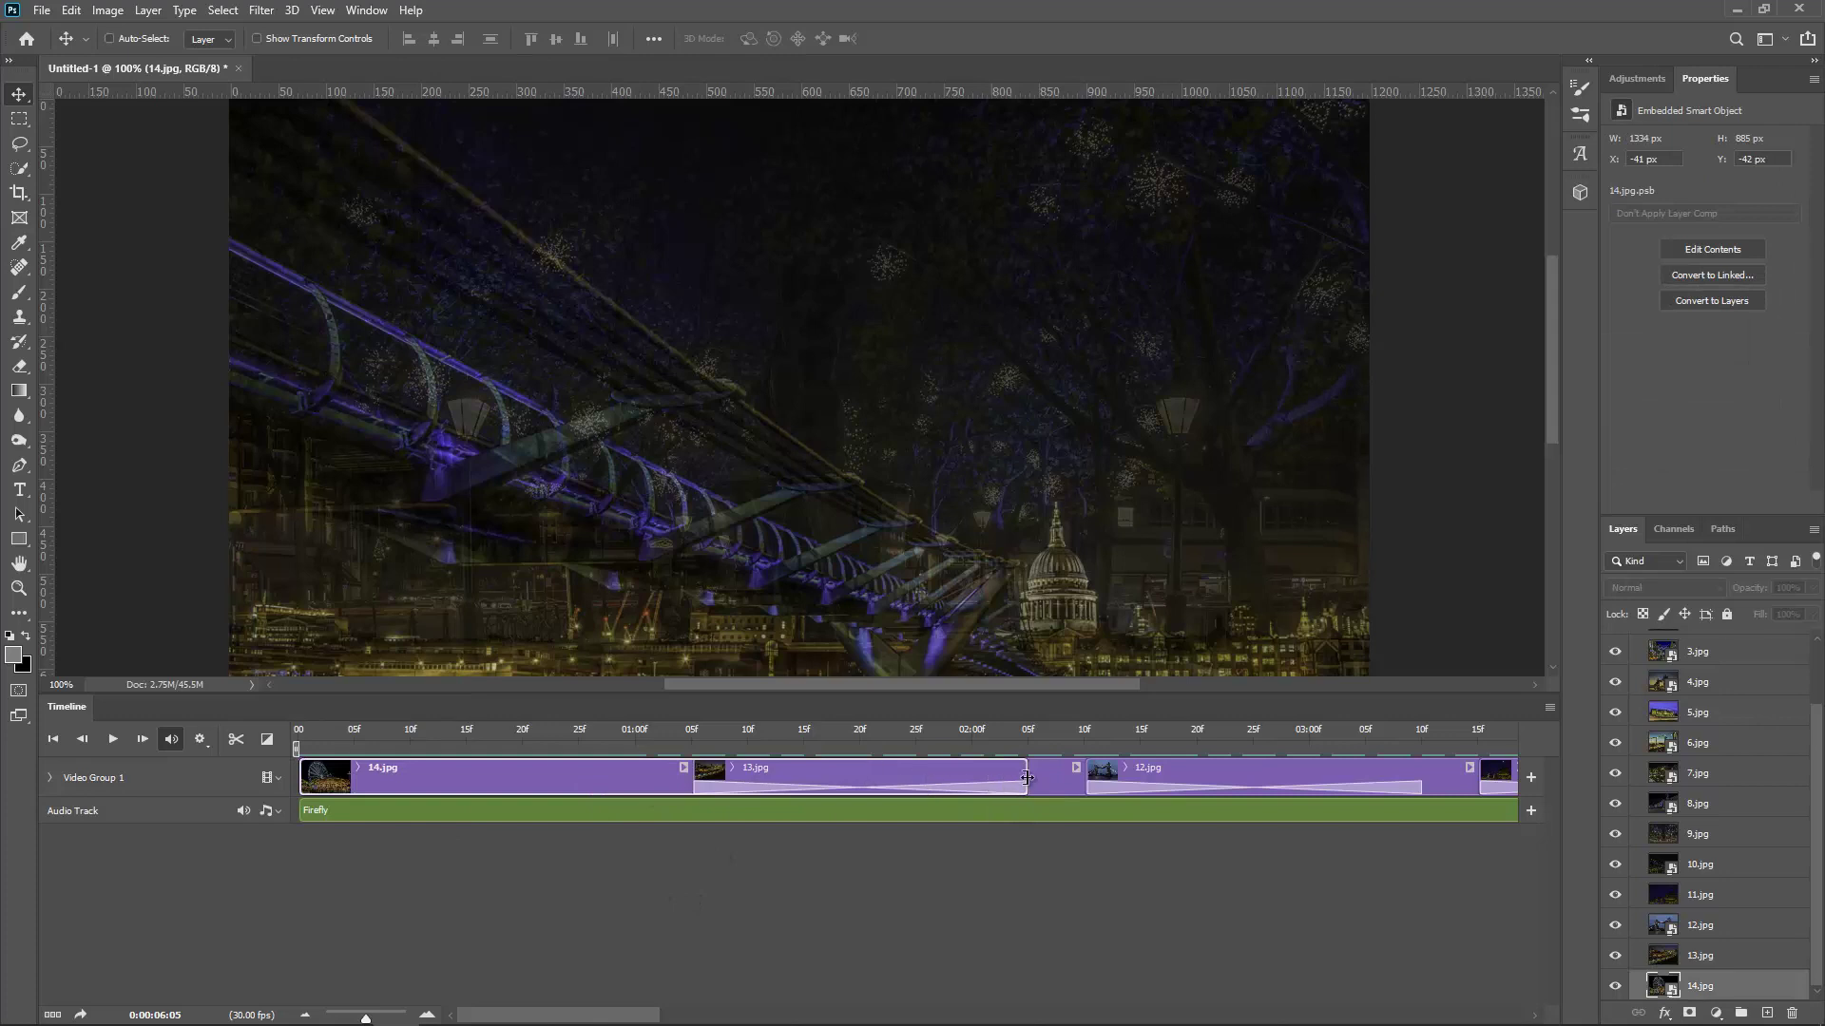
# - Lengthen 13.jpg to close the gap before 12.jpg, then preview the slideshow
pyautogui.moveTo(1026, 782); pyautogui.dragTo(1121, 785)
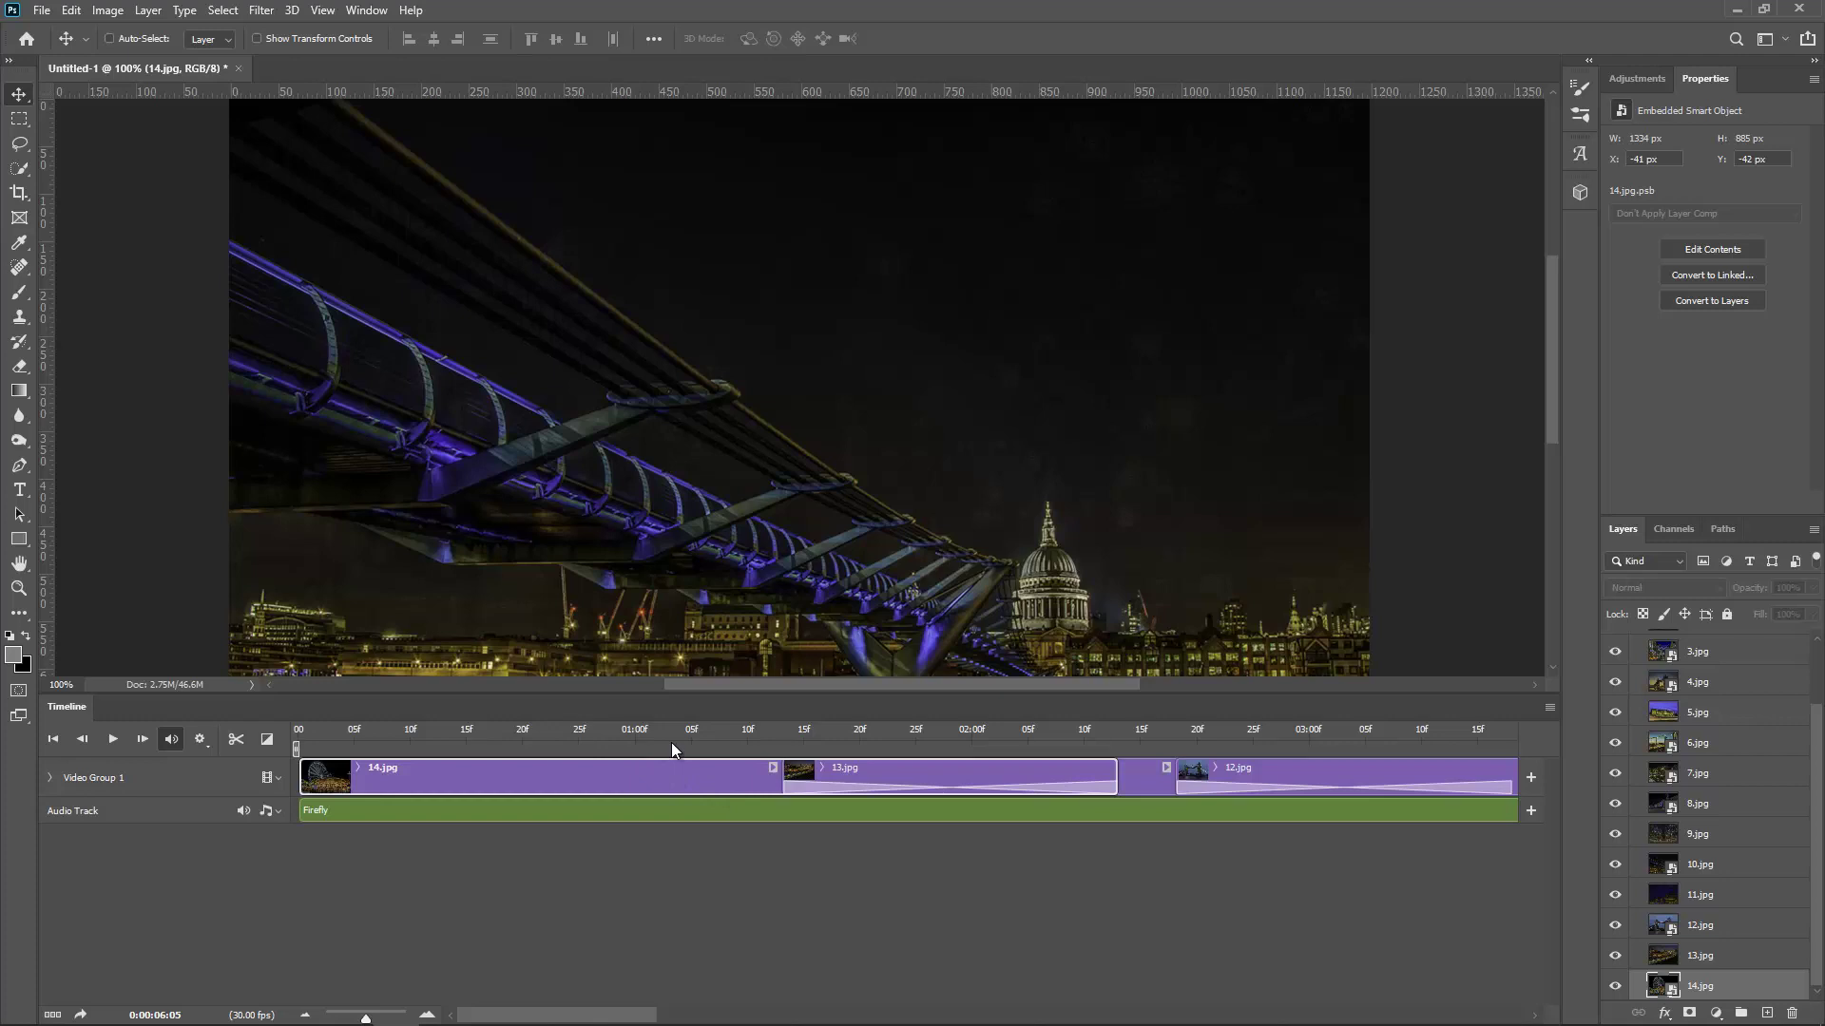
pyautogui.press('space')
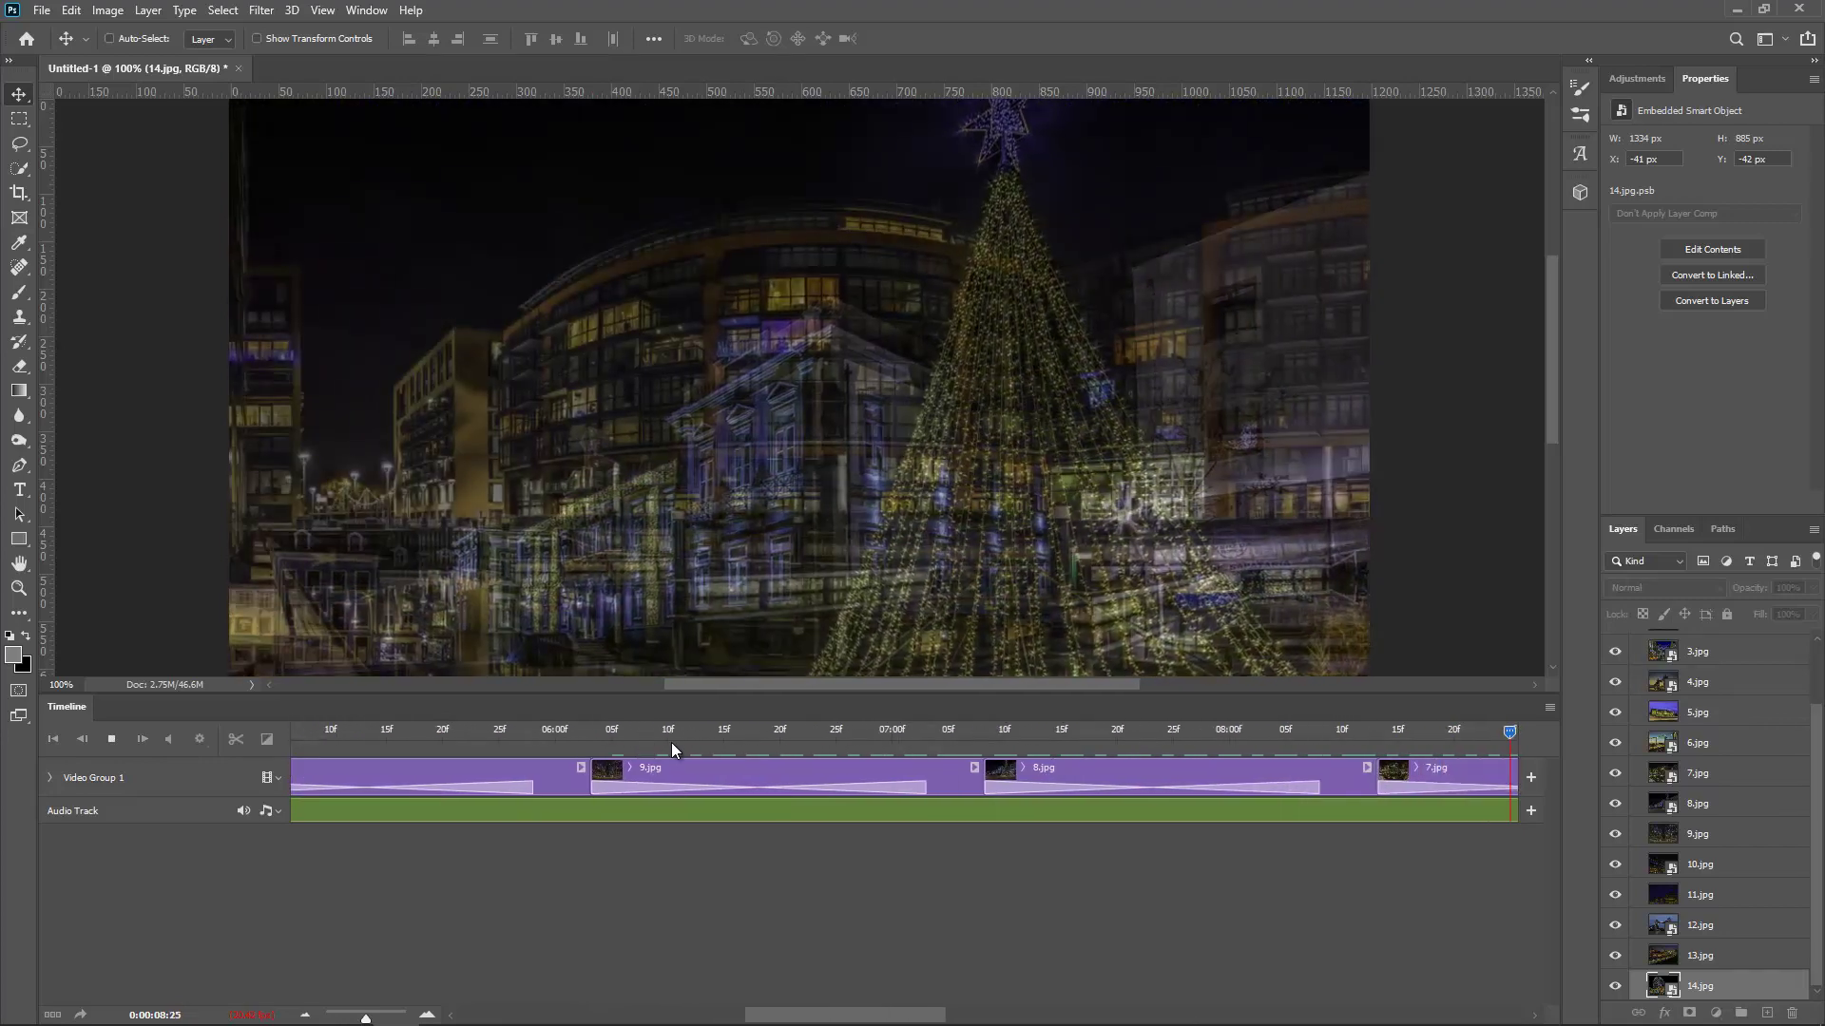
pyautogui.press('space')
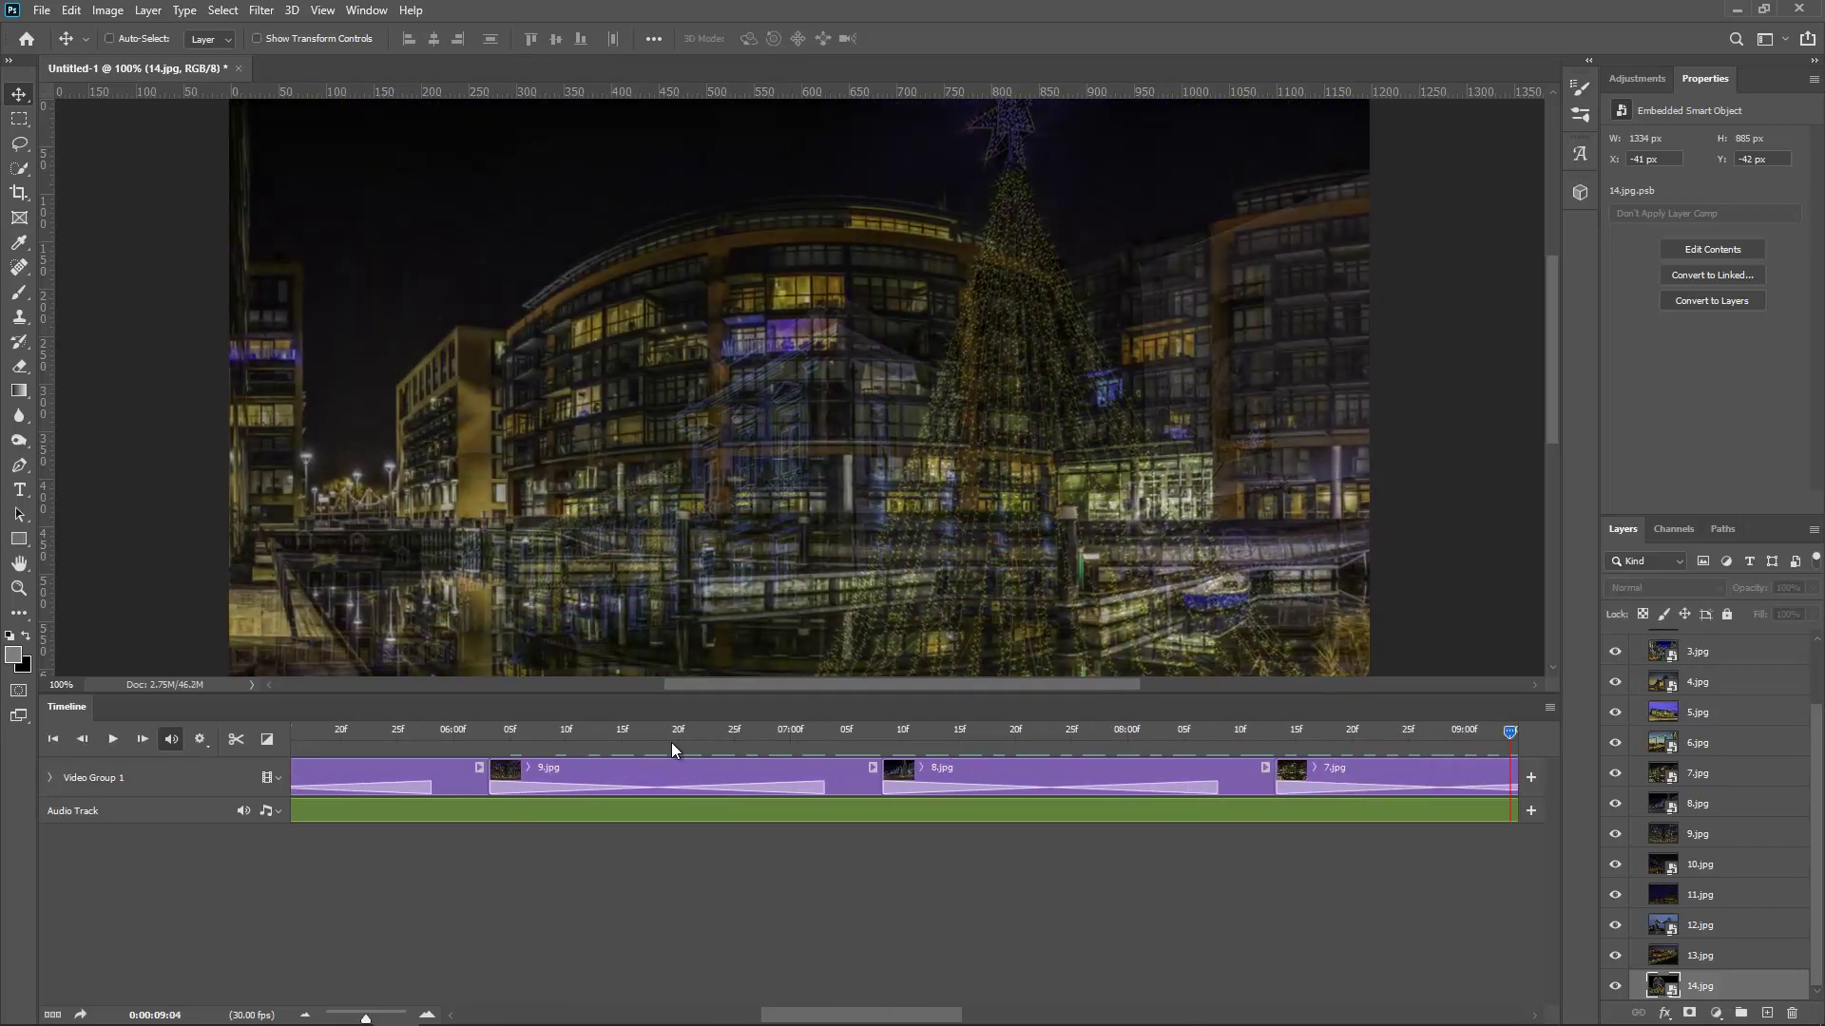